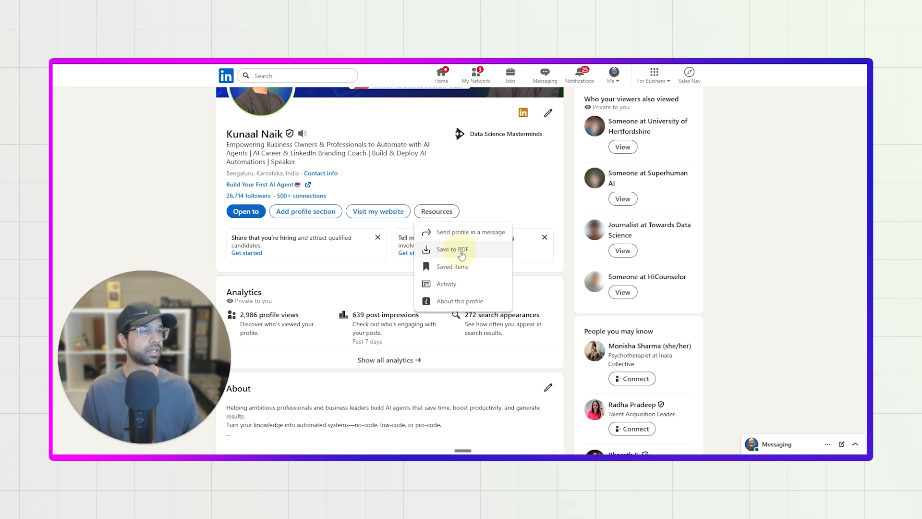
Save the LinkedIn profile as a PDF and look through the pages of the downloaded Profile.pdf.
{"action": "left_click", "coordinate": [461, 255]}
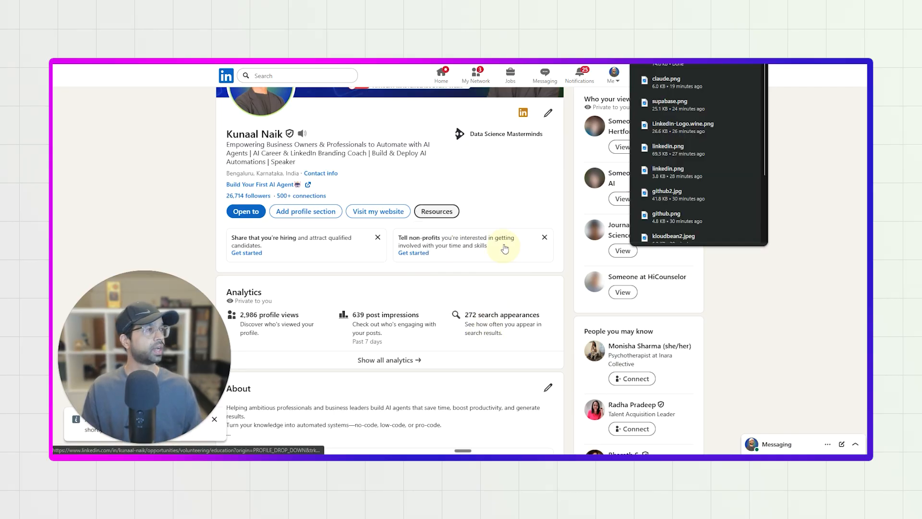
{"action": "left_click", "coordinate": [729, 64]}
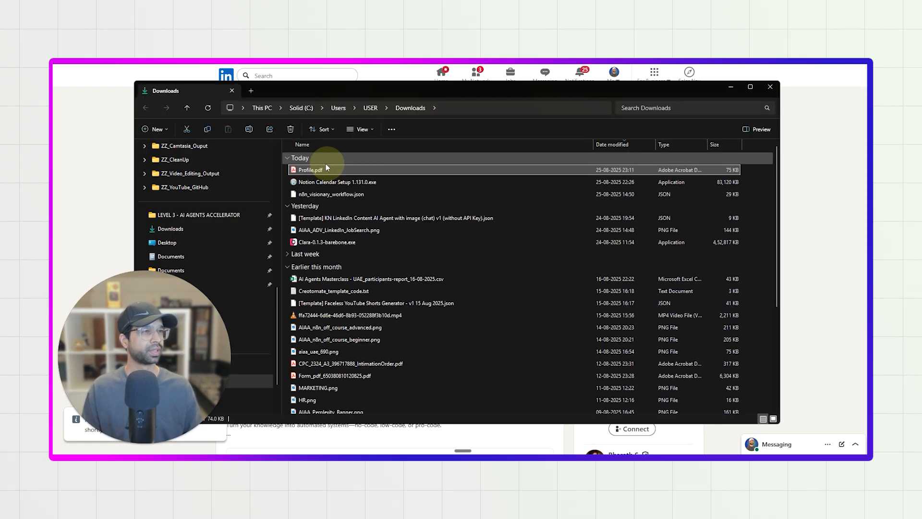
{"action": "left_click", "coordinate": [730, 86]}
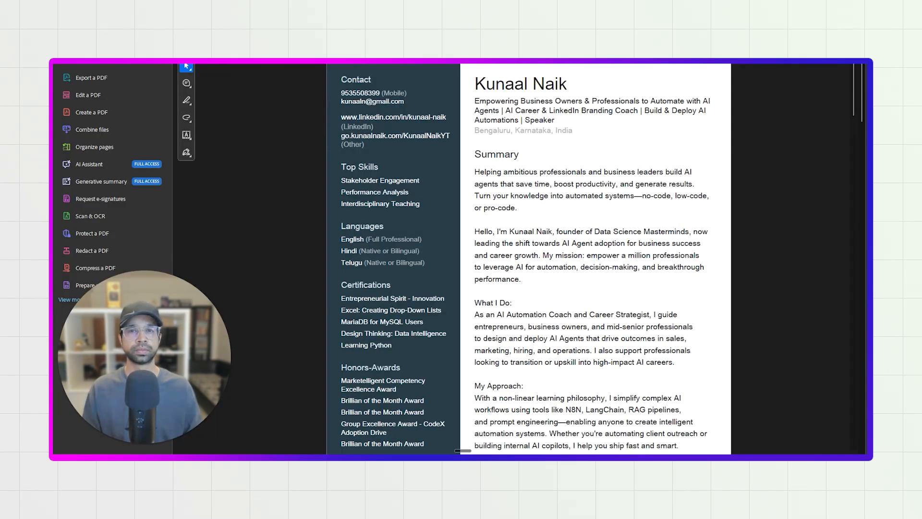
{"action": "scroll", "coordinate": [462, 313], "scroll_direction": "down", "scroll_amount": 10}
{"action": "scroll", "coordinate": [462, 312], "scroll_direction": "down", "scroll_amount": 20}
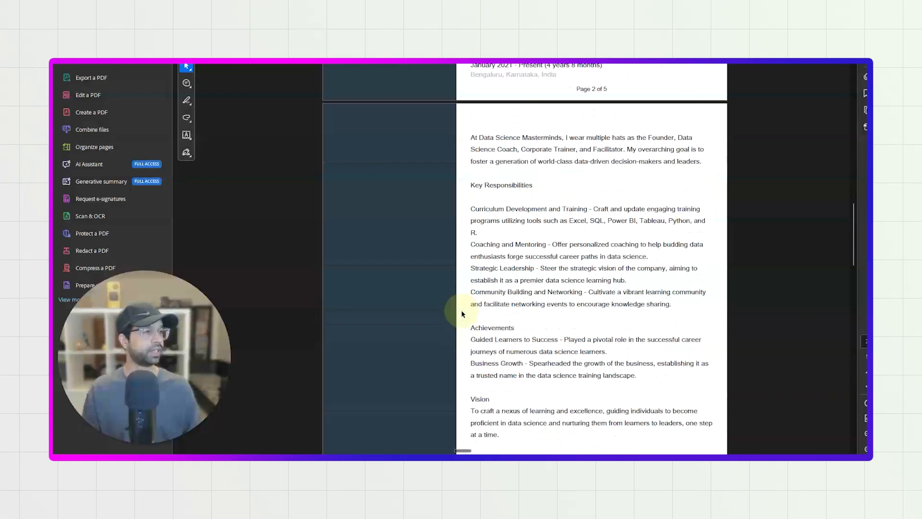
{"action": "scroll", "coordinate": [461, 313], "scroll_direction": "down", "scroll_amount": 3}
{"action": "scroll", "coordinate": [461, 313], "scroll_direction": "up", "scroll_amount": 8}
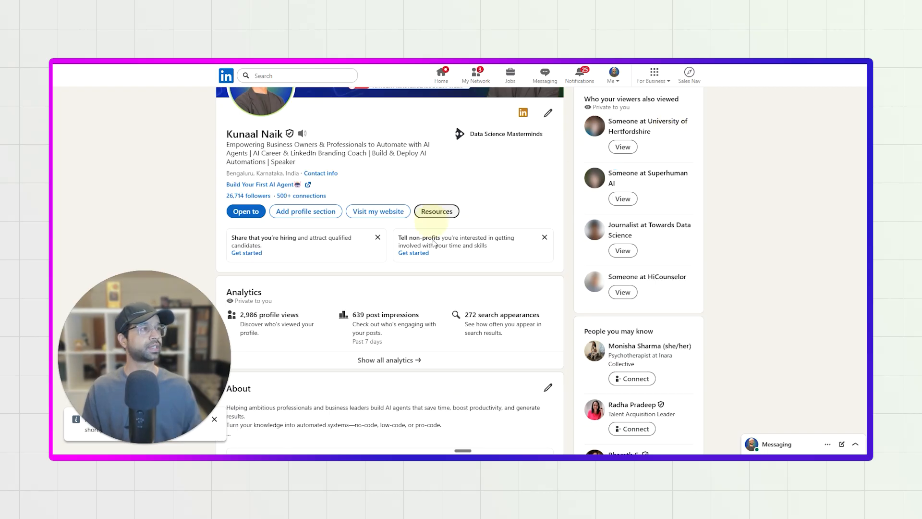
{"action": "scroll", "coordinate": [433, 243], "scroll_direction": "up", "scroll_amount": 2}
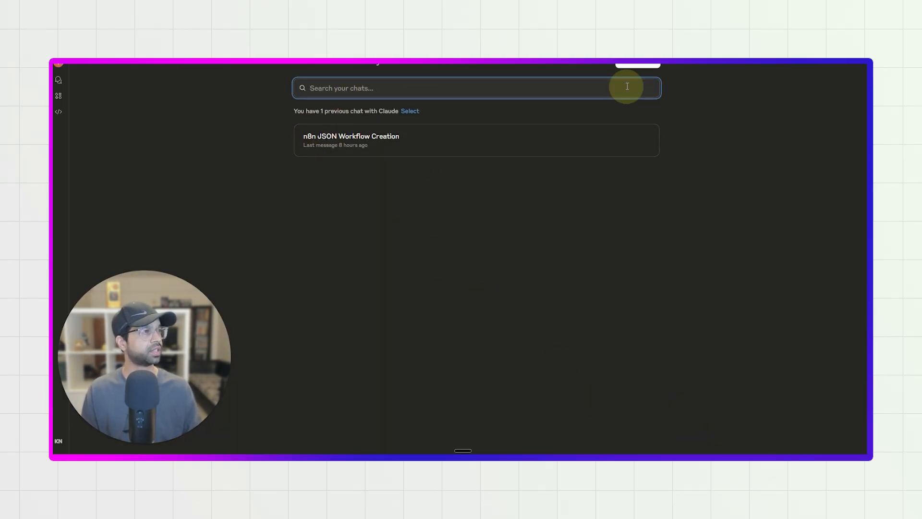
Switch to Claude, start a new chat and attach Profile.pdf from the downloaded files.
{"action": "left_click", "coordinate": [643, 66]}
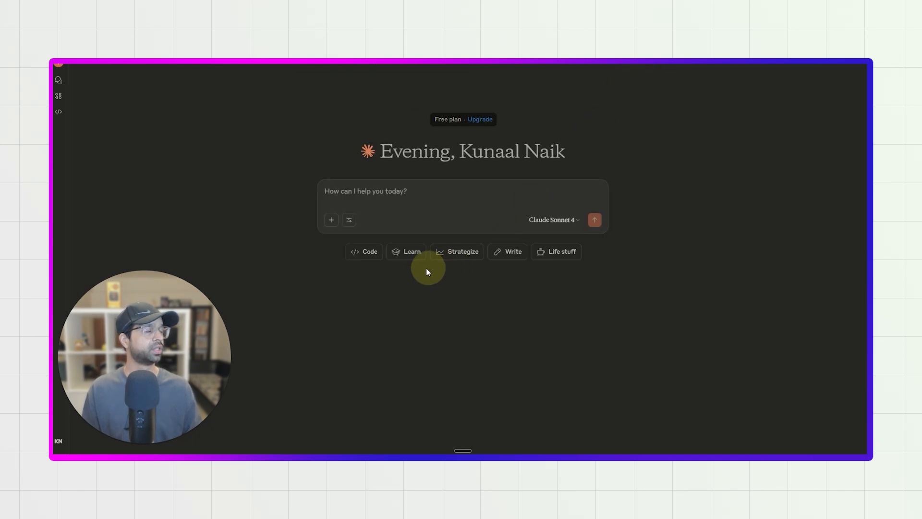
{"action": "left_click", "coordinate": [332, 220]}
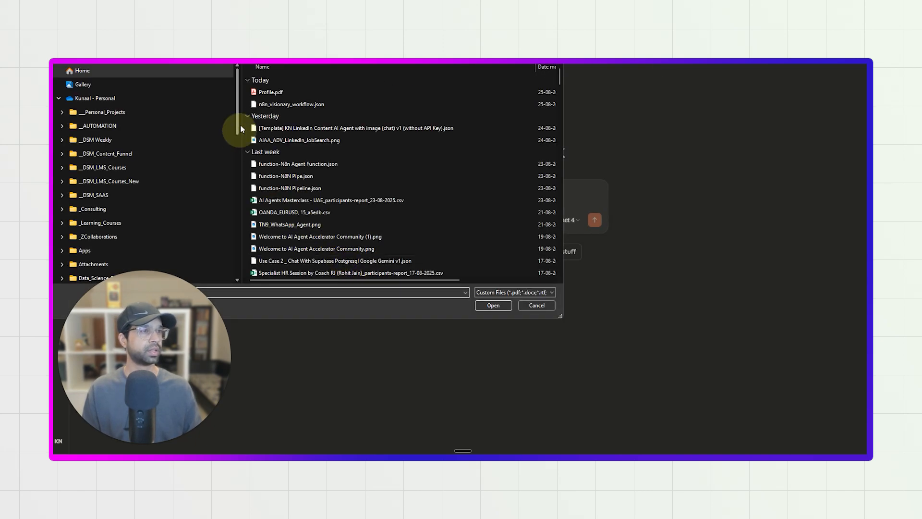
{"action": "double_click", "coordinate": [265, 93]}
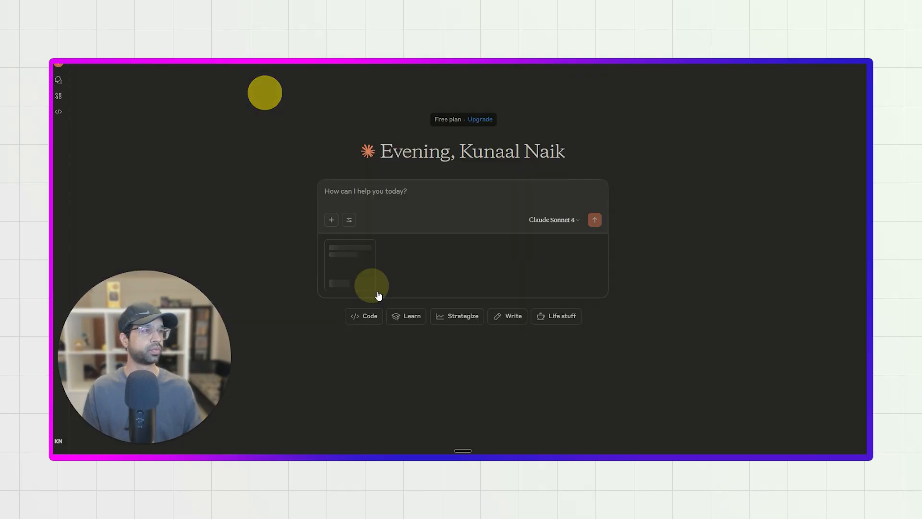
Begin the prompt by saying you are "providing my linkedin profile" and give the profile owner's full name.
{"action": "left_click", "coordinate": [361, 189]}
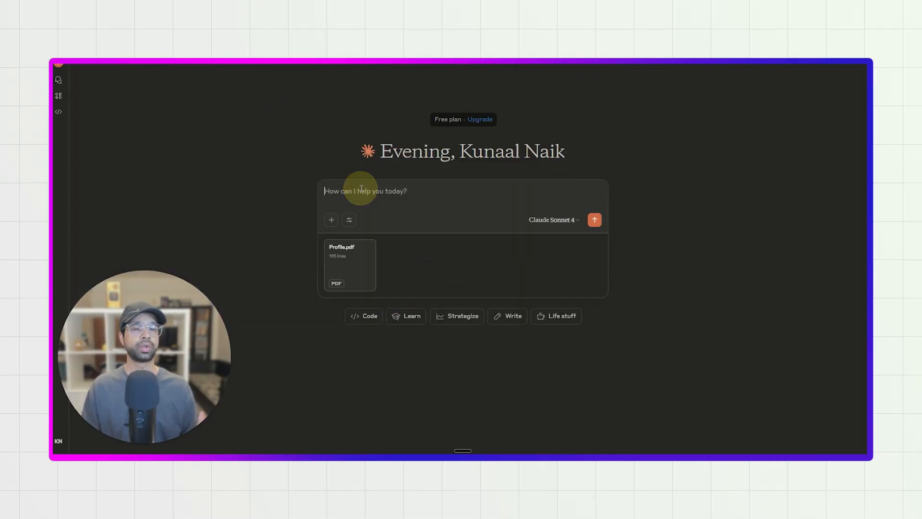
{"action": "type", "text": "pro"}
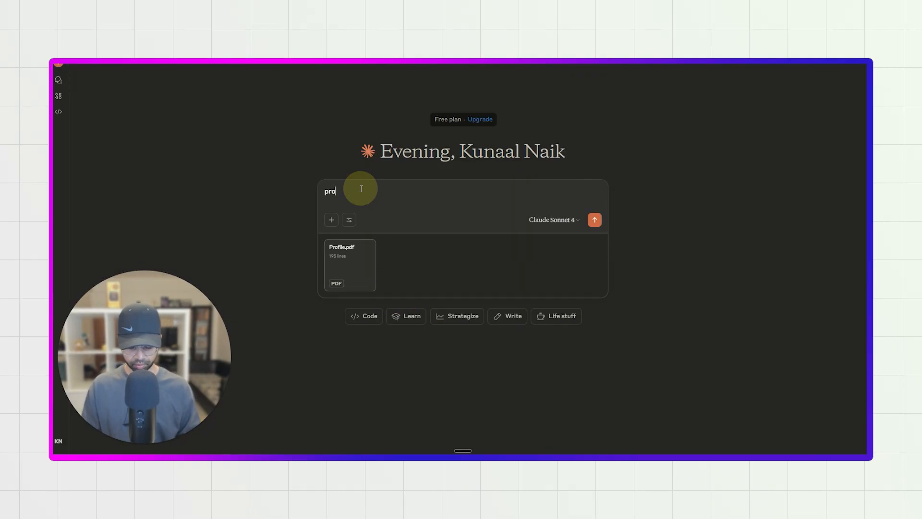
{"action": "type", "text": "viding my"}
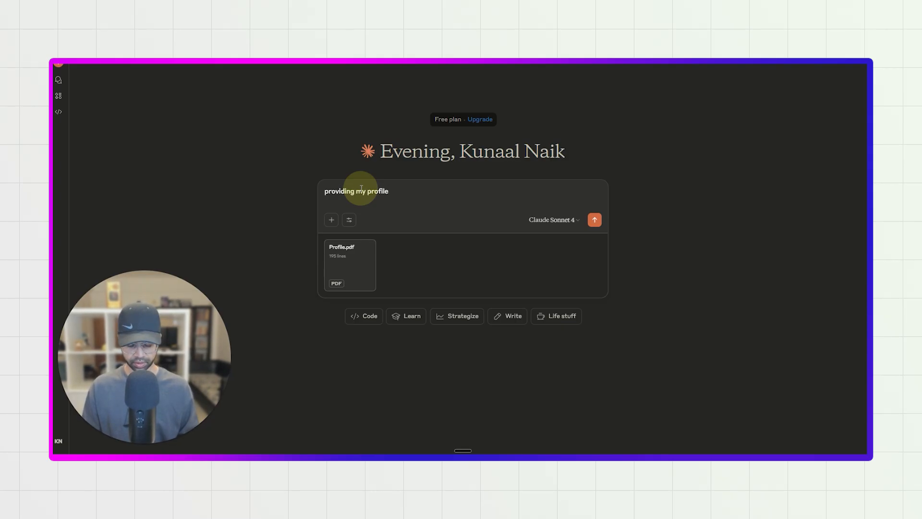
{"action": "type", "text": "linkin"}
{"action": "type", "text": "edin"}
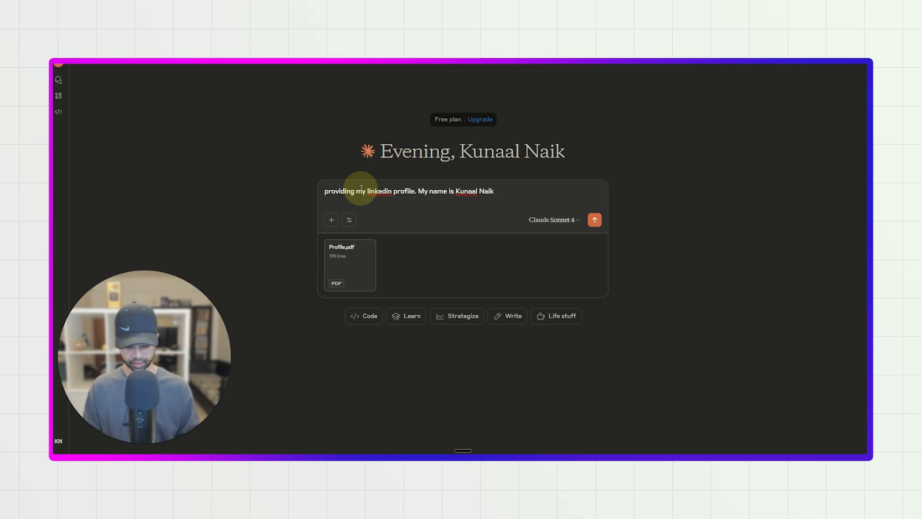
Add to the prompt that the title is going to be "AI, Data, Tech and Business Strategist".
{"action": "type", "text": "my title"}
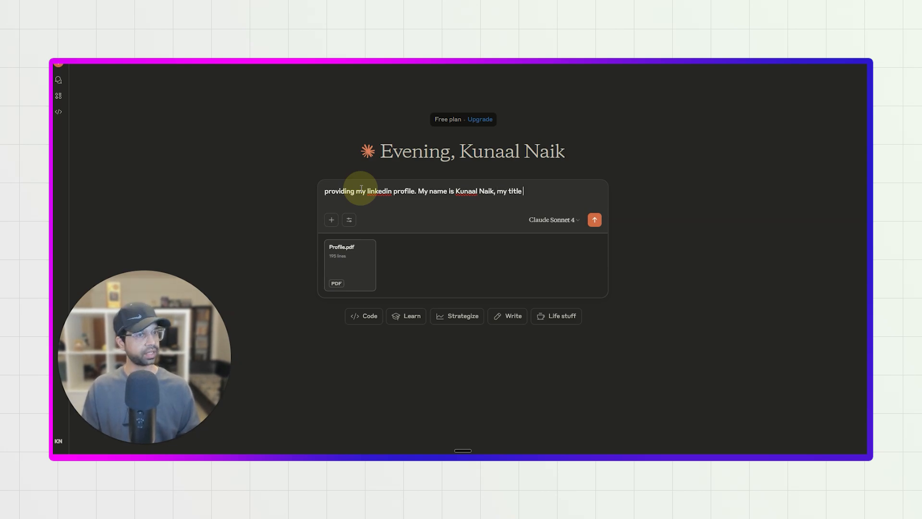
{"action": "type", "text": " is going to be AI, Da"}
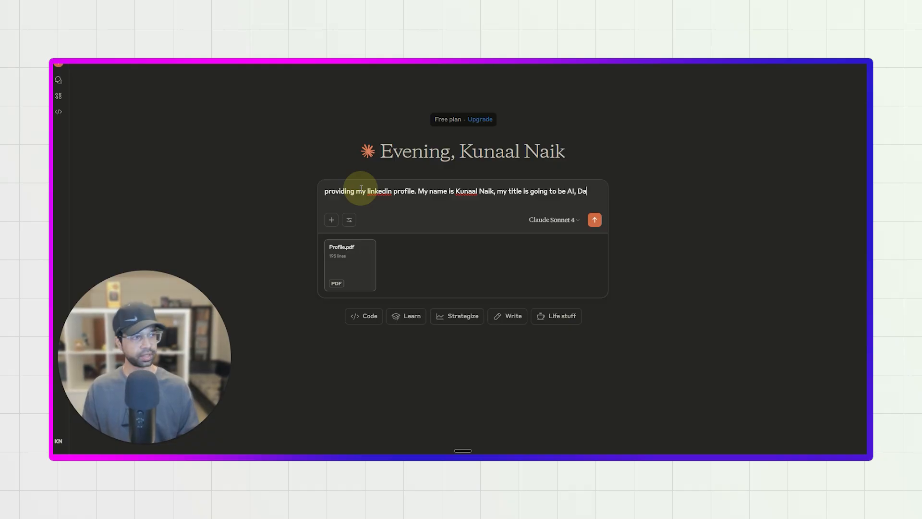
{"action": "type", "text": "ta, Tech and Busine"}
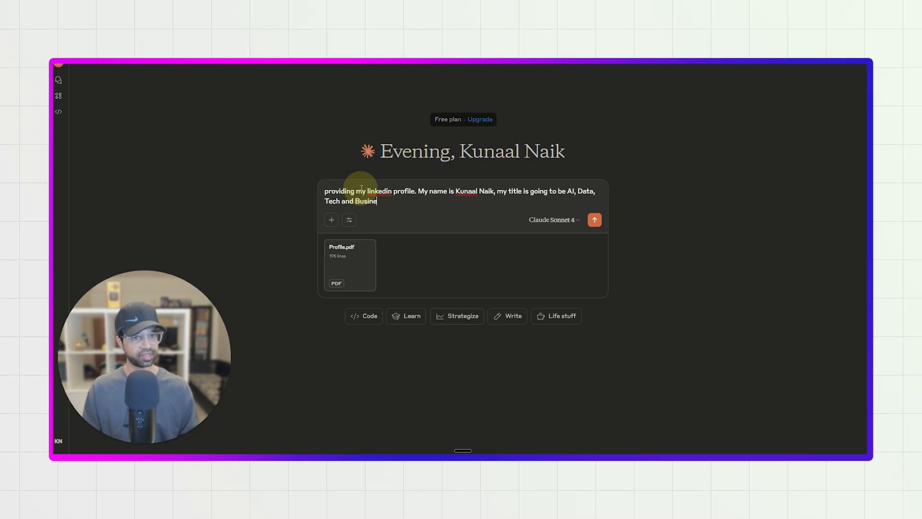
{"action": "type", "text": "ss Startatefgust"}
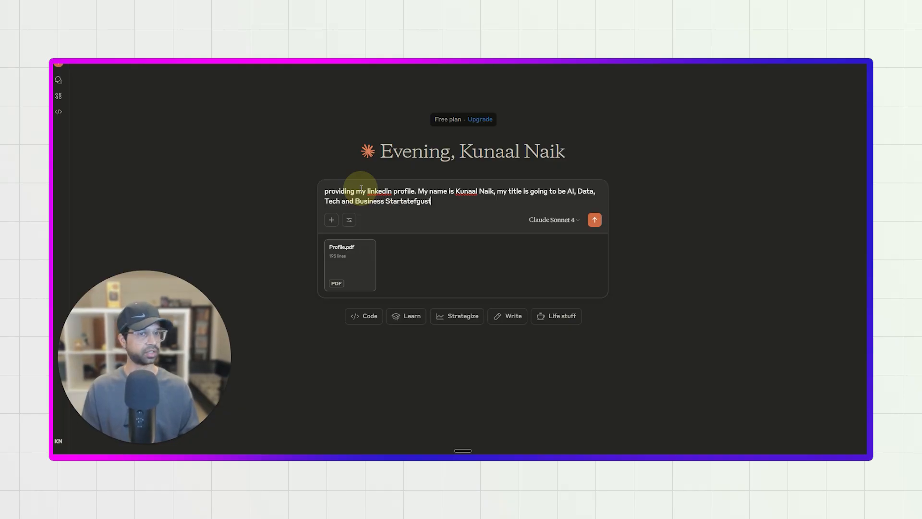
{"action": "key", "text": "BackSpace"}
{"action": "key", "text": "BackSpace"}
{"action": "key", "text": "BackSpace"}
{"action": "key", "text": "BackSpace"}
{"action": "key", "text": "BackSpace"}
{"action": "key", "text": "BackSpace"}
{"action": "key", "text": "BackSpace"}
{"action": "key", "text": "BackSpace"}
{"action": "type", "text": "r"}
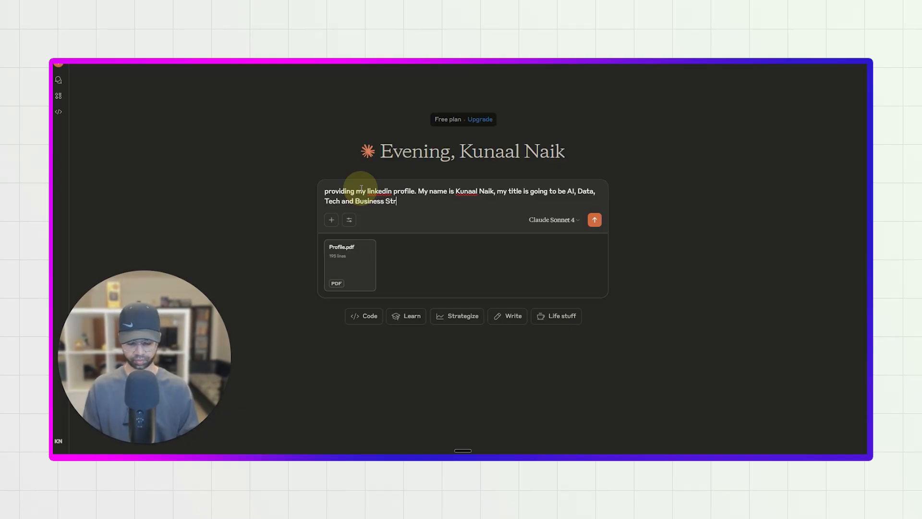
{"action": "type", "text": "ategist. Write a lovoba"}
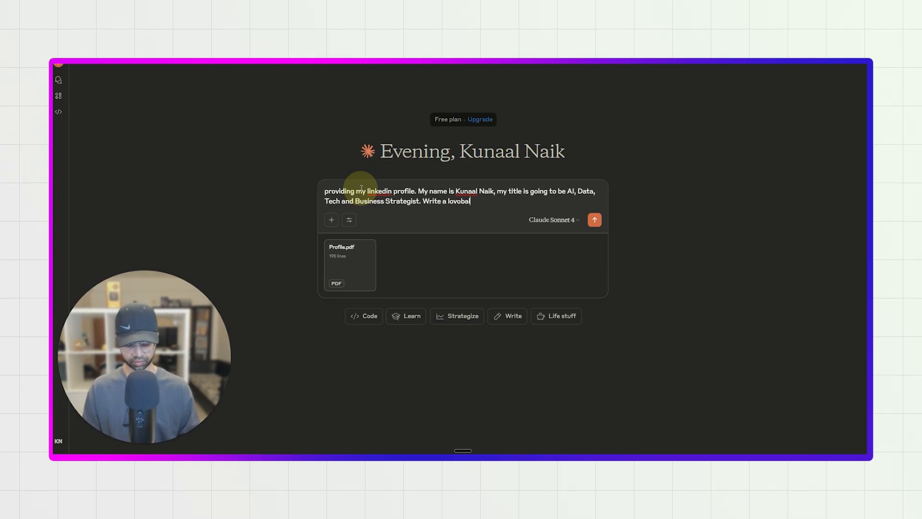
Request and submit a Lovable prompt for a website matching the profile and personality, with black background, hints of yellow and blue, and a premium feel.
{"action": "type", "text": "create a website based"}
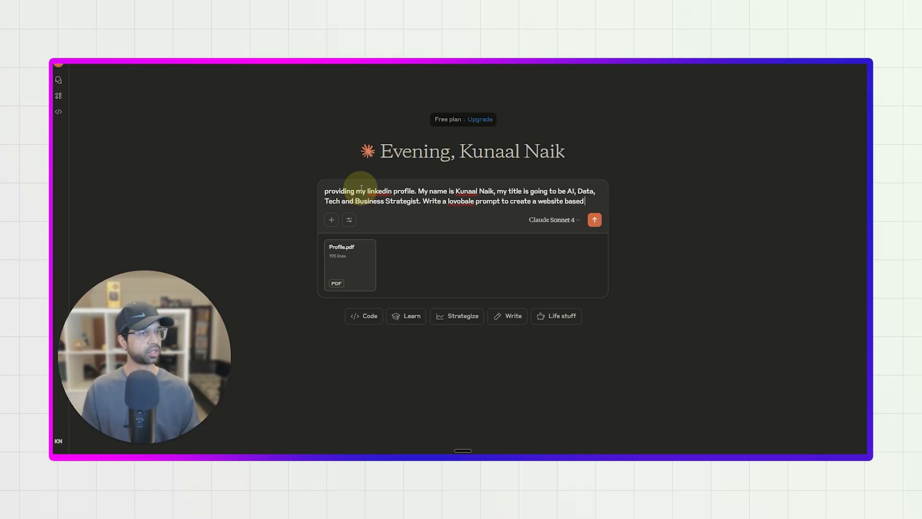
{"action": "type", "text": "y personality using the profile and"}
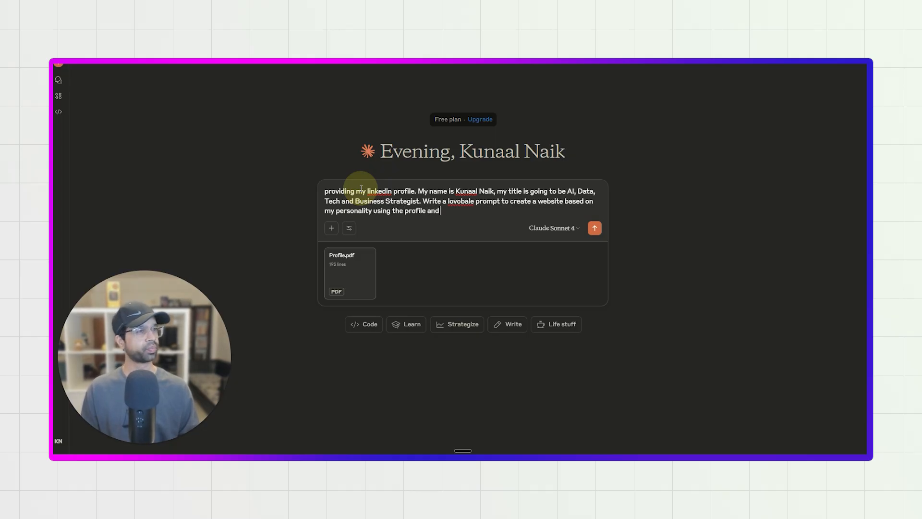
{"action": "type", "text": "c"}
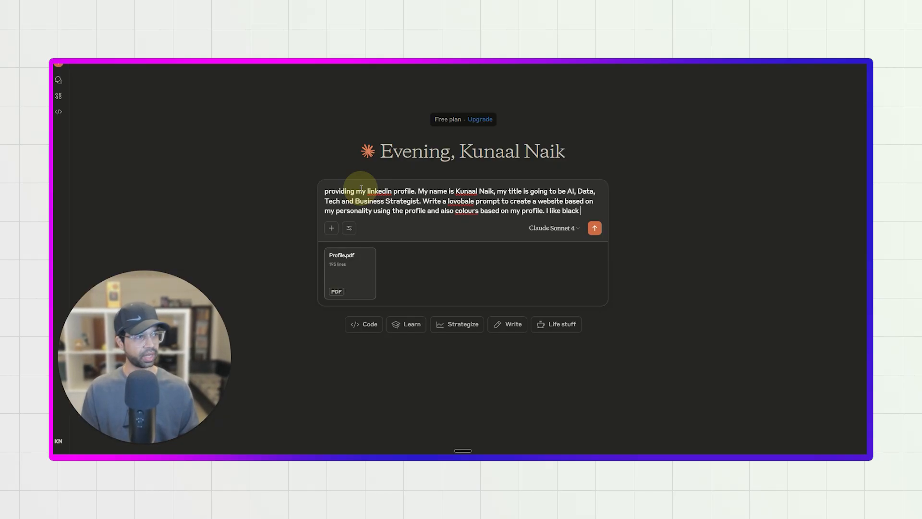
{"action": "type", "text": "orudn with hintas of yello blue which match it and give a"}
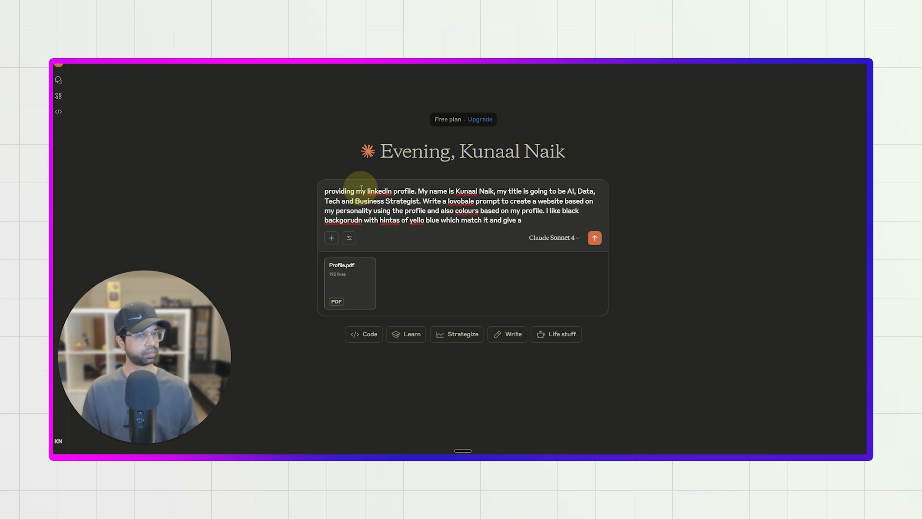
{"action": "type", "text": "feel."}
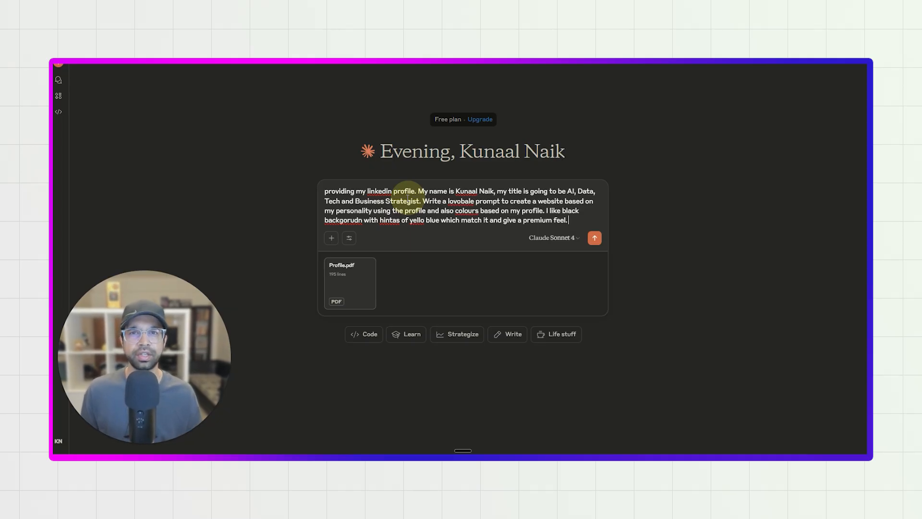
{"action": "left_click", "coordinate": [595, 237]}
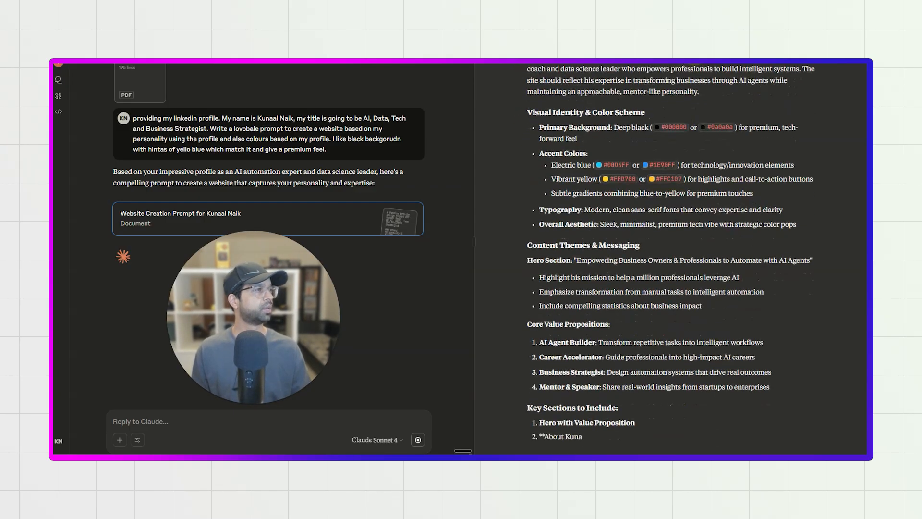
Review the generated website design prompt and copy its entire text.
{"action": "scroll", "coordinate": [640, 198], "scroll_direction": "up", "scroll_amount": 2}
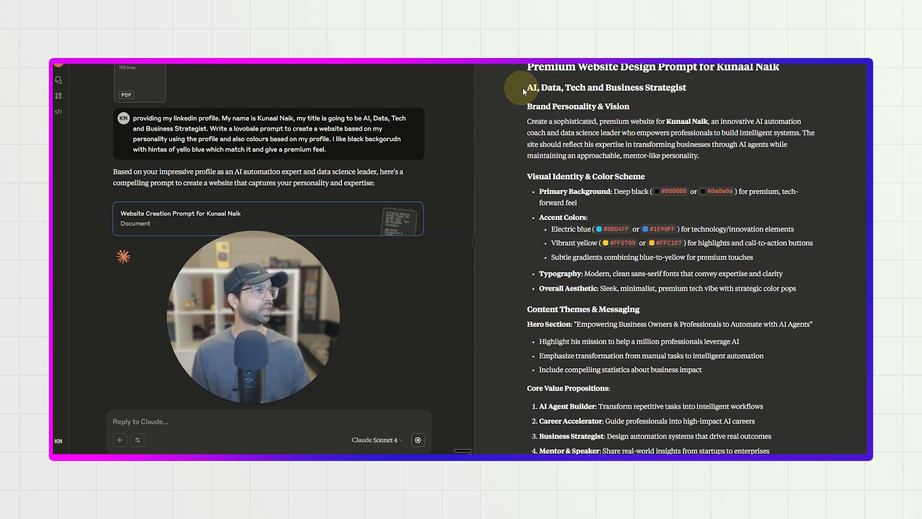
{"action": "scroll", "coordinate": [559, 177], "scroll_direction": "down", "scroll_amount": 8}
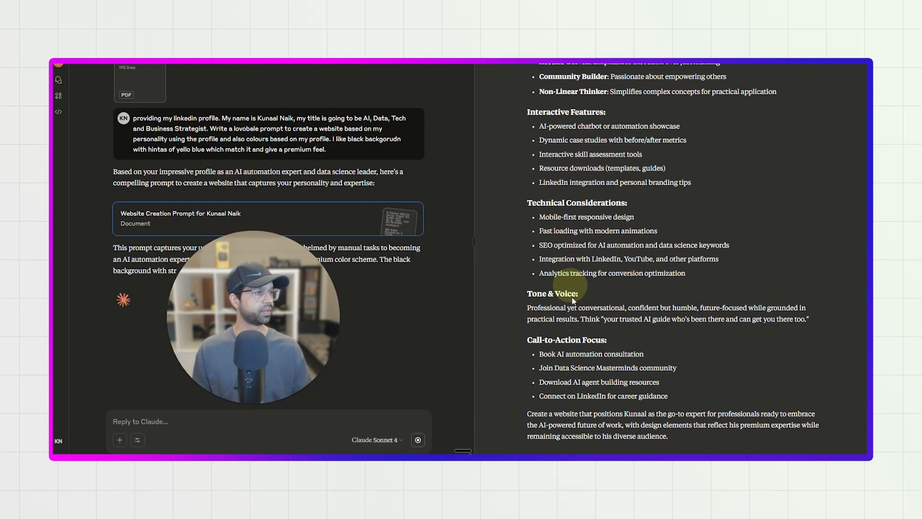
{"action": "scroll", "coordinate": [578, 240], "scroll_direction": "up", "scroll_amount": 20}
{"action": "left_click_drag", "start_coordinate": [529, 72], "coordinate": [679, 435]}
{"action": "scroll", "coordinate": [628, 365], "scroll_direction": "down", "scroll_amount": 13}
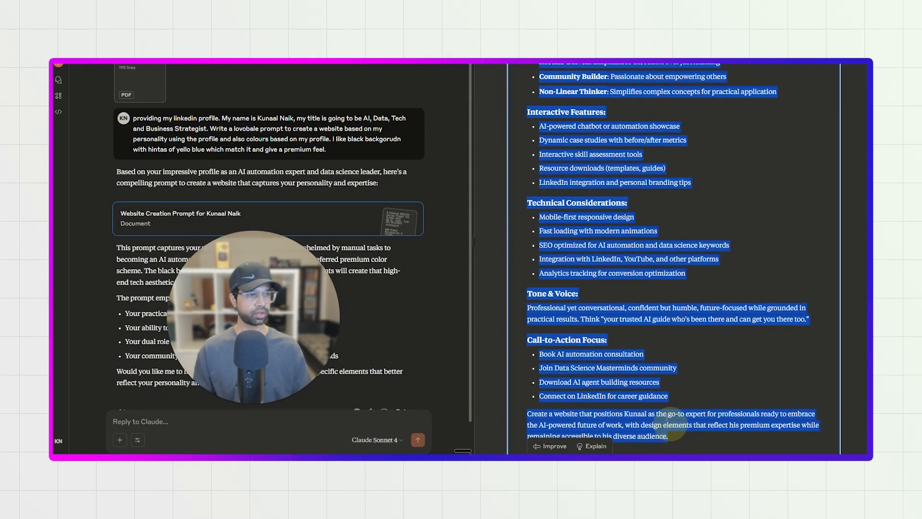
{"action": "scroll", "coordinate": [641, 331], "scroll_direction": "up", "scroll_amount": 18}
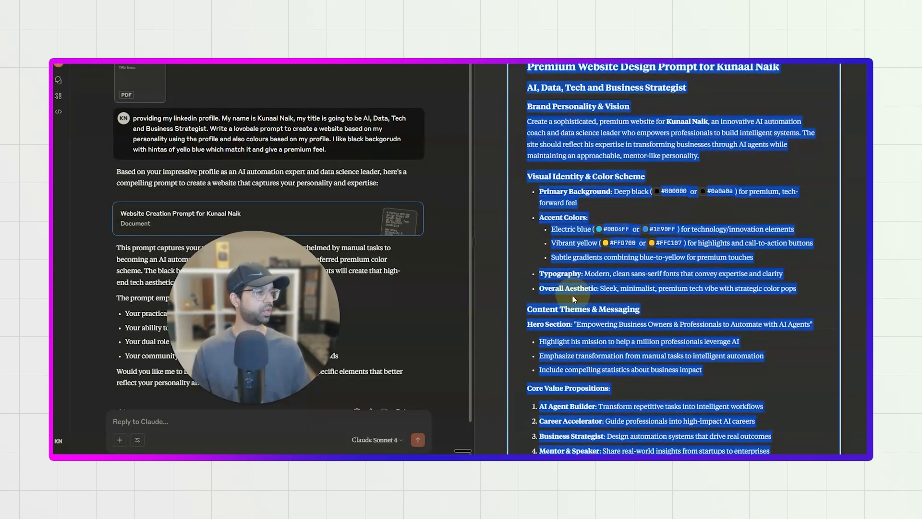
Switch to Lovable and view the Supabase projects available under the DSM AI Agents organization.
{"action": "left_click", "coordinate": [379, 454]}
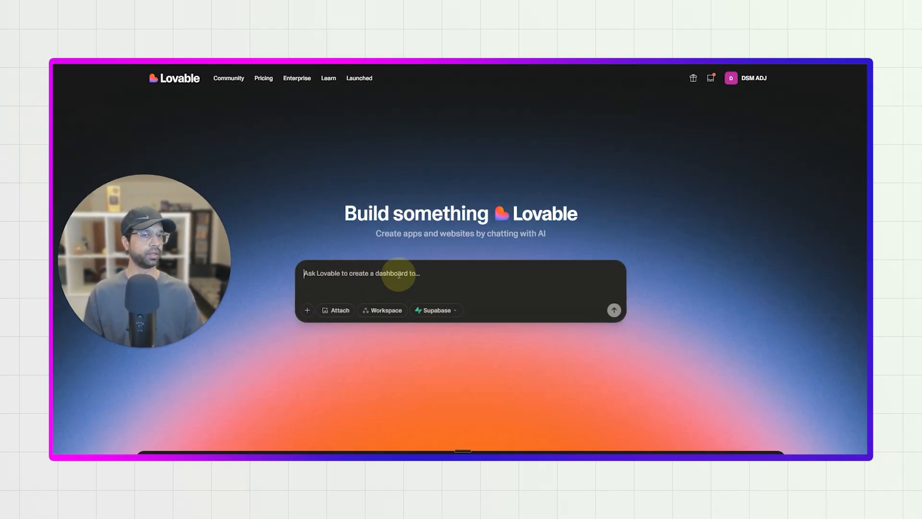
{"action": "left_click", "coordinate": [442, 315]}
{"action": "mouse_move", "coordinate": [417, 342]}
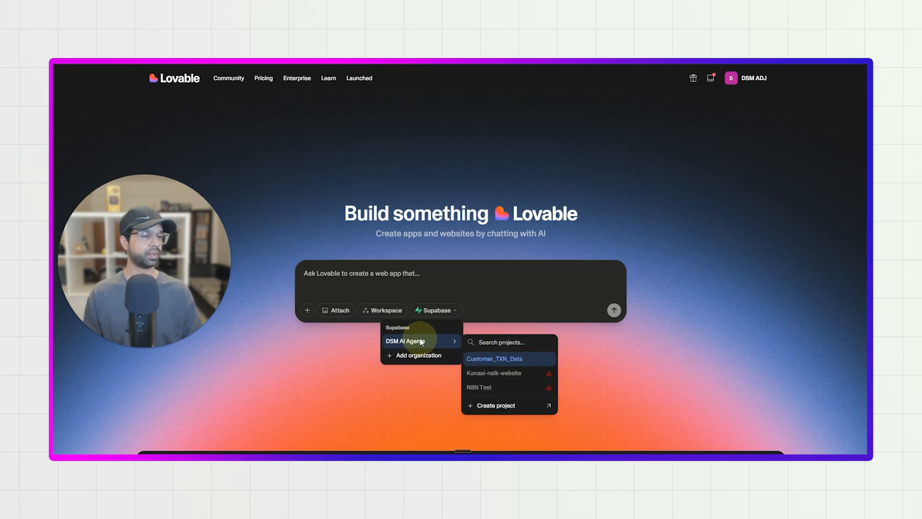
{"action": "left_click", "coordinate": [422, 384]}
Check the Supabase and GitHub integrations in the workspace settings and close the settings.
{"action": "left_click", "coordinate": [744, 78]}
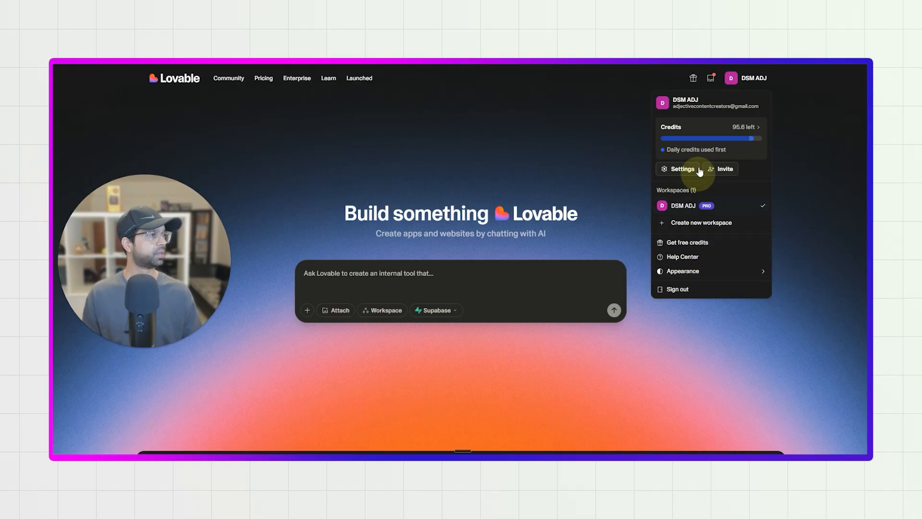
{"action": "left_click", "coordinate": [684, 169]}
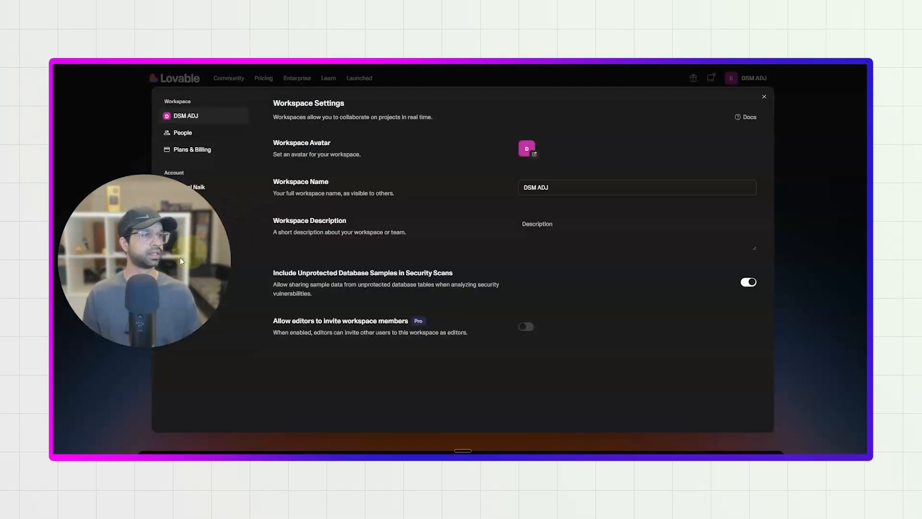
{"action": "left_click", "coordinate": [187, 241]}
{"action": "left_click", "coordinate": [204, 259]}
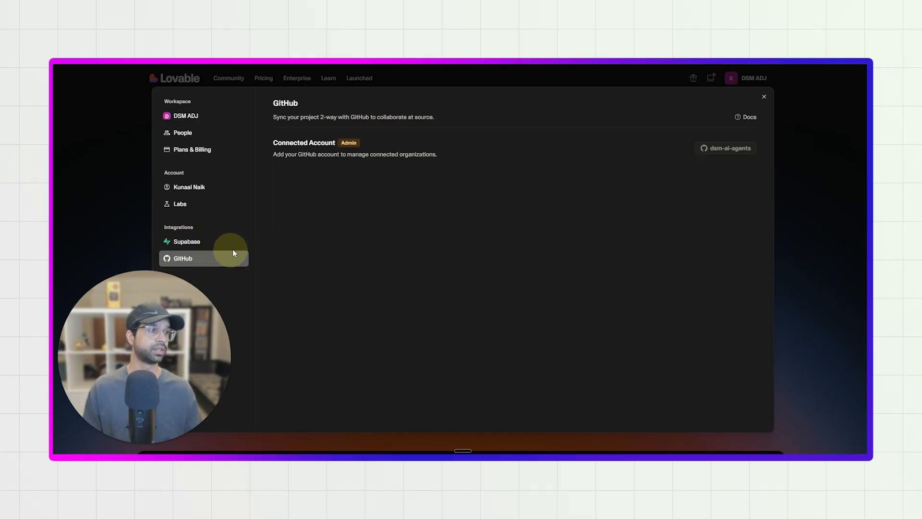
{"action": "left_click", "coordinate": [764, 98]}
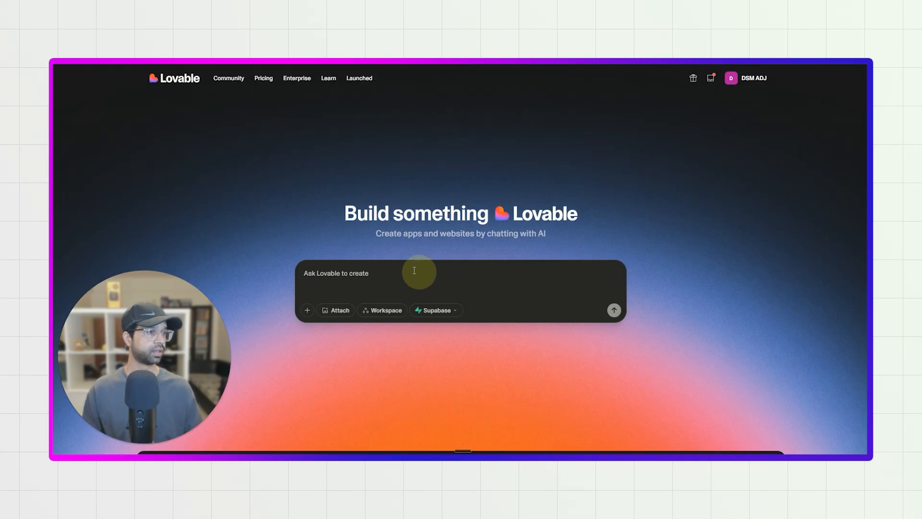
Paste the copied website design prompt into Lovable's project request.
{"action": "left_click", "coordinate": [400, 268]}
{"action": "key", "text": "ctrl+v"}
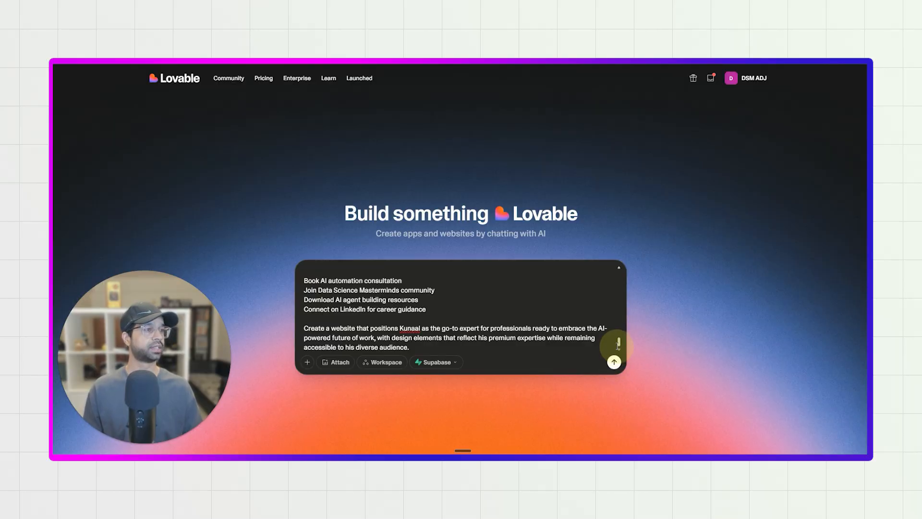
Submit the website design prompt to start the build and review the list of edited files and generated images.
{"action": "left_click", "coordinate": [614, 362]}
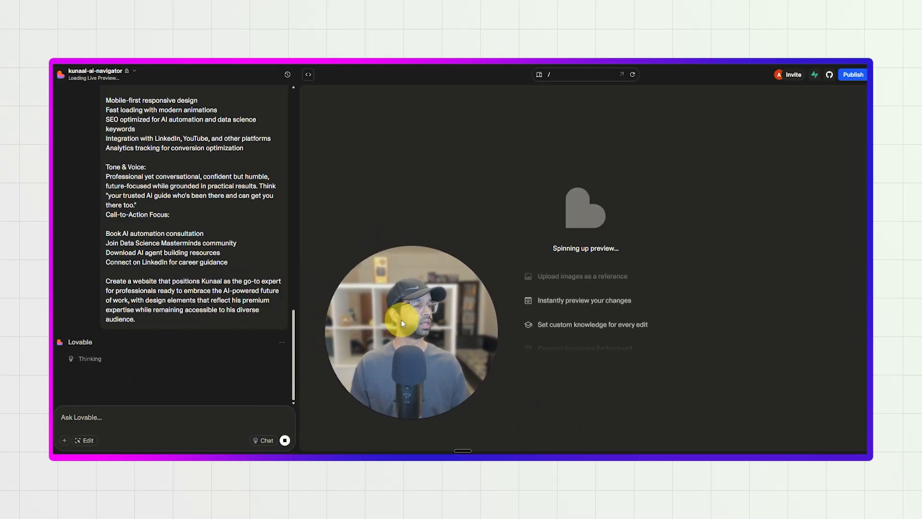
{"action": "scroll", "coordinate": [183, 343], "scroll_direction": "up", "scroll_amount": 15}
{"action": "scroll", "coordinate": [189, 265], "scroll_direction": "down", "scroll_amount": 13}
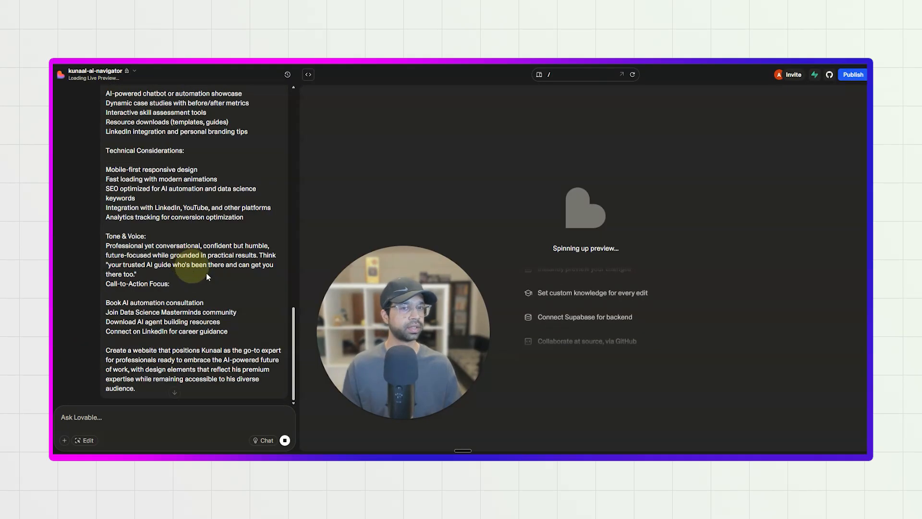
{"action": "scroll", "coordinate": [191, 268], "scroll_direction": "down", "scroll_amount": 3}
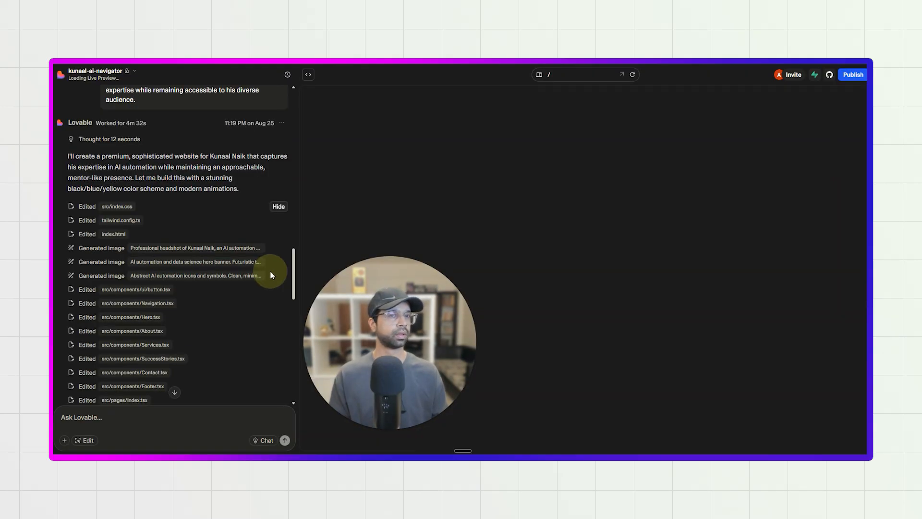
{"action": "scroll", "coordinate": [233, 318], "scroll_direction": "down", "scroll_amount": 10}
{"action": "scroll", "coordinate": [229, 318], "scroll_direction": "up", "scroll_amount": 7}
{"action": "scroll", "coordinate": [230, 318], "scroll_direction": "down", "scroll_amount": 10}
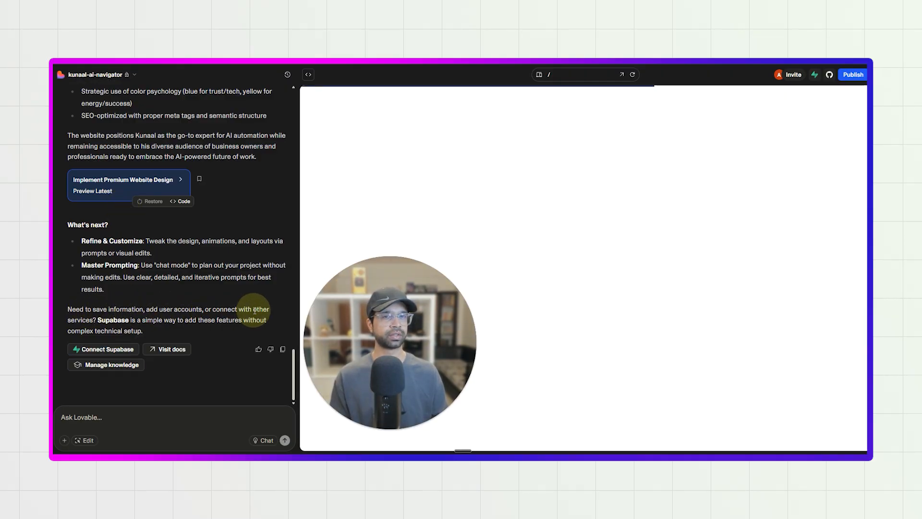
Connect the Customer_TXN_Data Supabase project from DSM AI Agents, close the settings and read the integration reply.
{"action": "left_click_drag", "start_coordinate": [97, 319], "coordinate": [157, 330]}
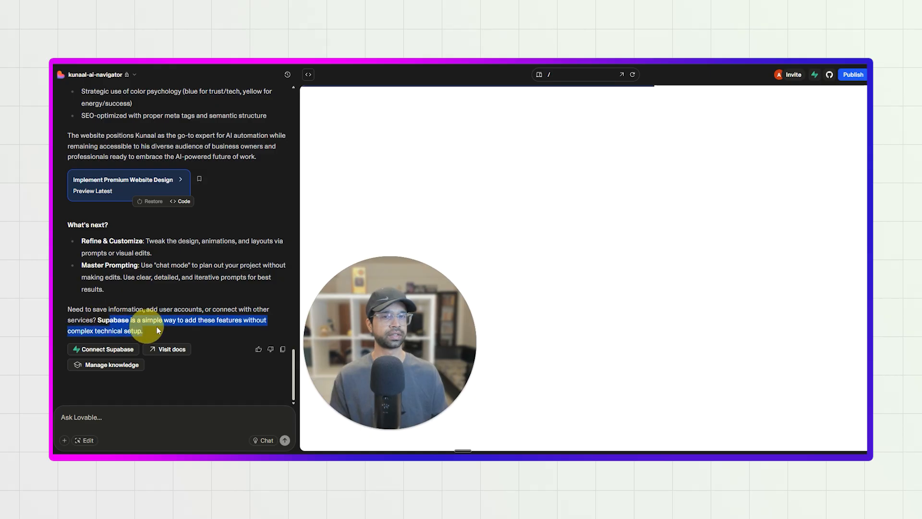
{"action": "left_click", "coordinate": [185, 330]}
{"action": "left_click", "coordinate": [110, 351]}
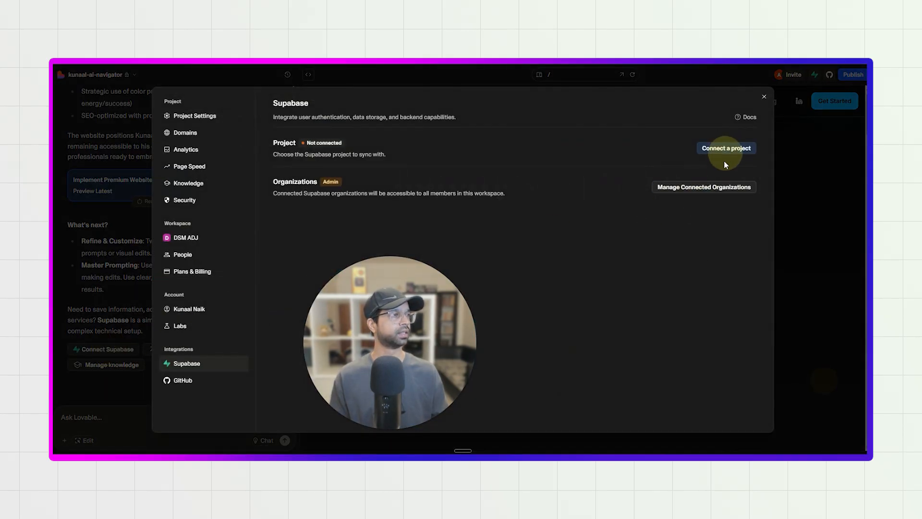
{"action": "left_click", "coordinate": [710, 153]}
{"action": "mouse_move", "coordinate": [710, 181]}
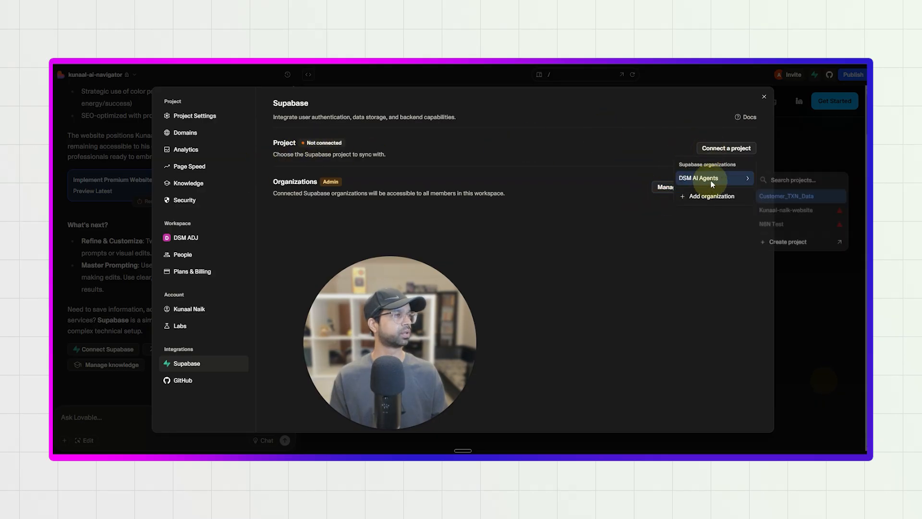
{"action": "left_click", "coordinate": [779, 197]}
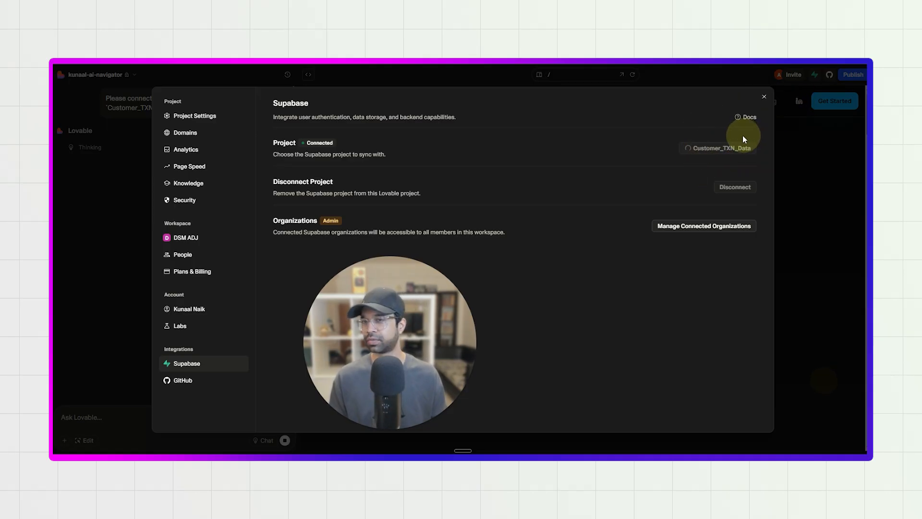
{"action": "left_click", "coordinate": [764, 98]}
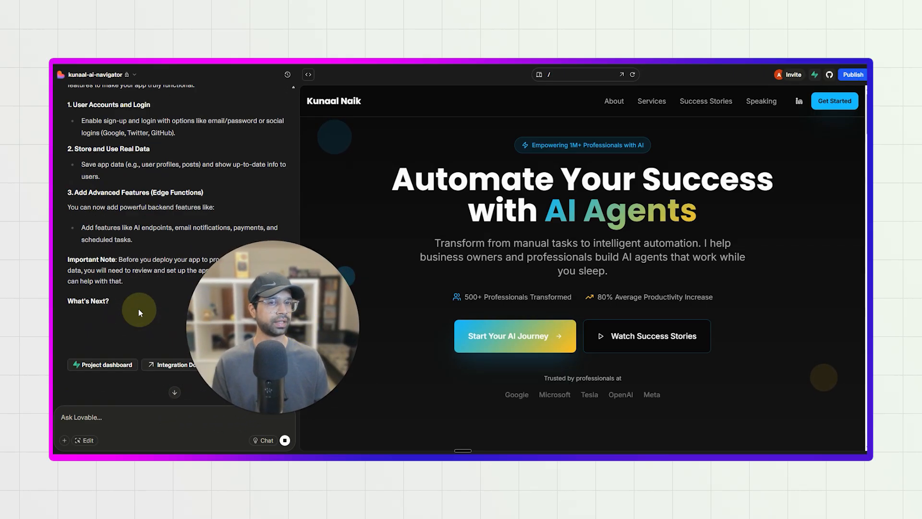
{"action": "left_click_drag", "start_coordinate": [265, 356], "coordinate": [138, 362]}
{"action": "scroll", "coordinate": [411, 290], "scroll_direction": "down", "scroll_amount": 3}
{"action": "scroll", "coordinate": [406, 290], "scroll_direction": "up", "scroll_amount": 3}
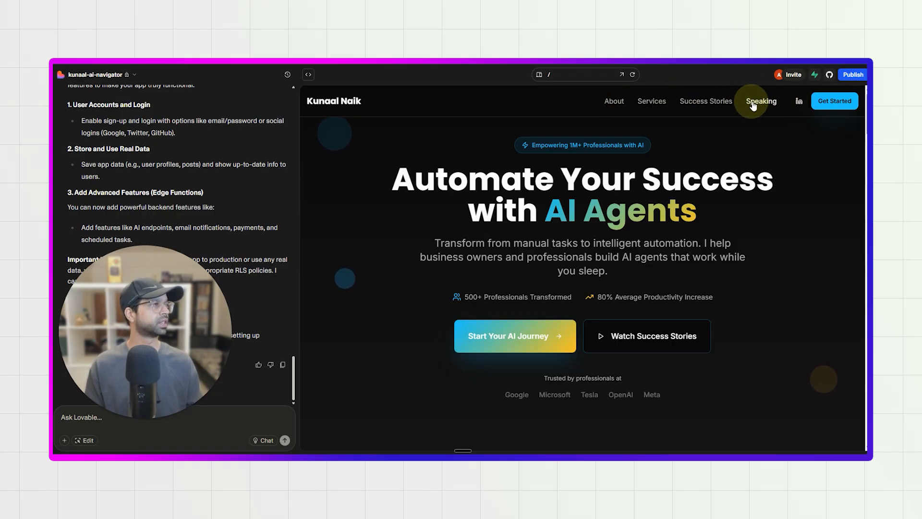
Go to the About section in the website preview and examine its portrait, journey text and statistics.
{"action": "left_click", "coordinate": [613, 103]}
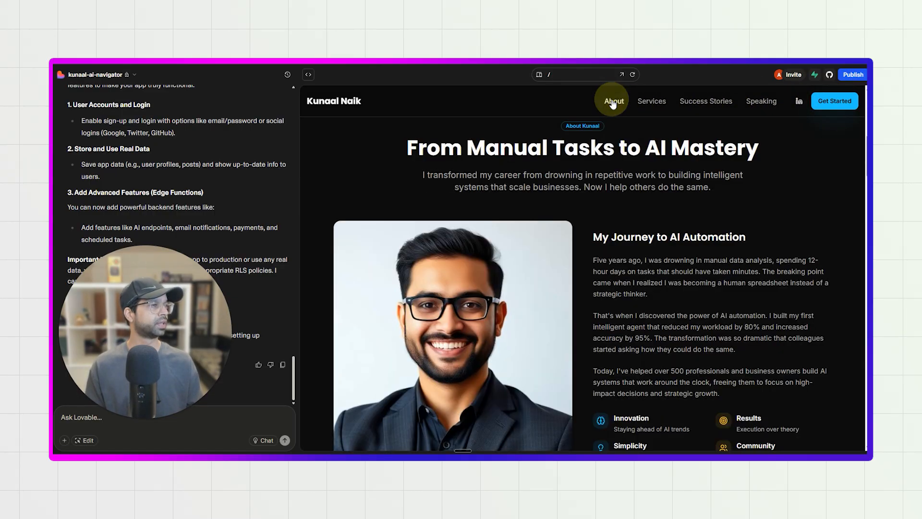
{"action": "scroll", "coordinate": [542, 334], "scroll_direction": "down", "scroll_amount": 2}
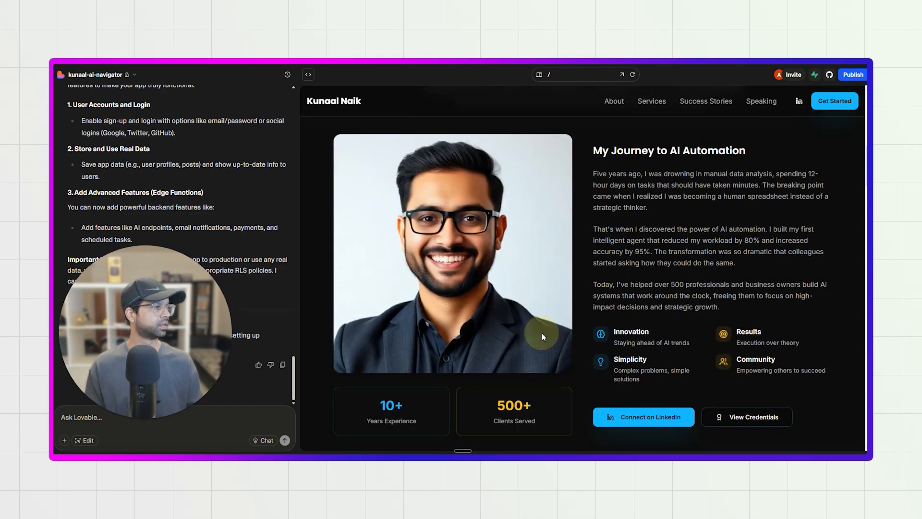
{"action": "scroll", "coordinate": [541, 335], "scroll_direction": "down", "scroll_amount": 2}
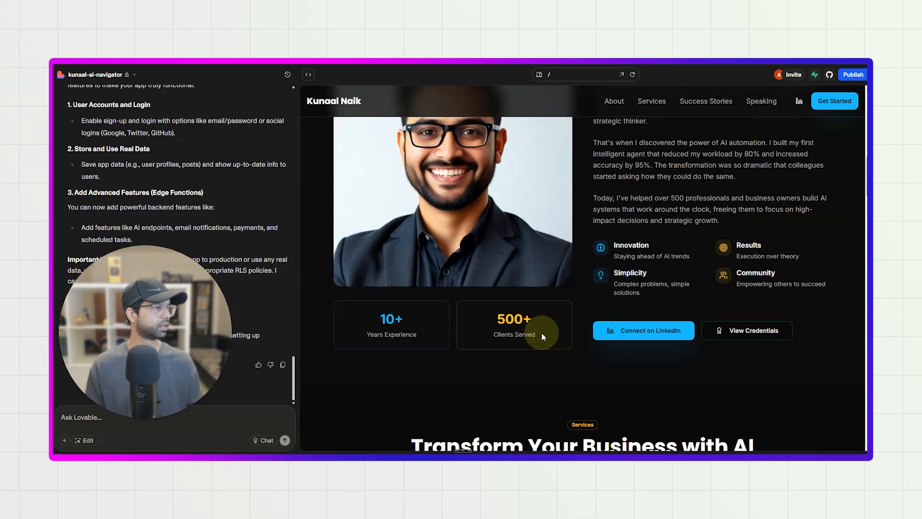
{"action": "scroll", "coordinate": [541, 332], "scroll_direction": "up", "scroll_amount": 1}
{"action": "scroll", "coordinate": [444, 199], "scroll_direction": "up", "scroll_amount": 3}
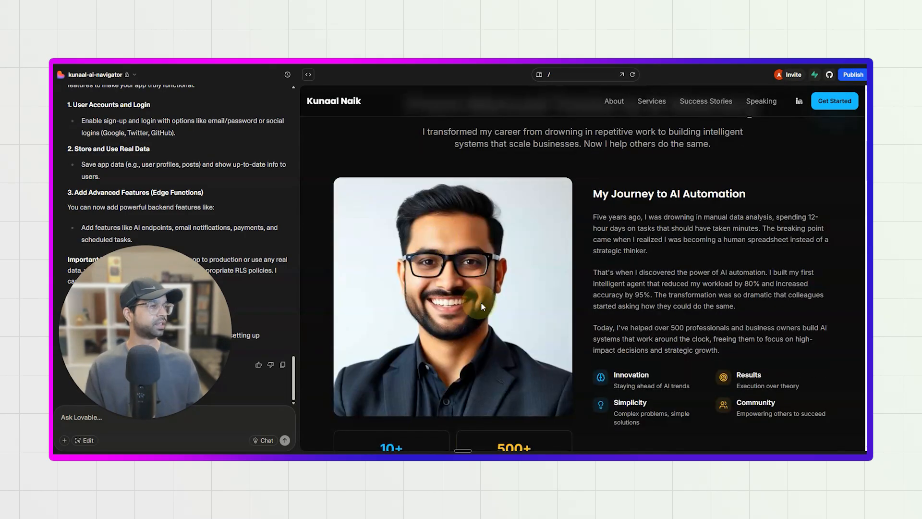
{"action": "scroll", "coordinate": [480, 308], "scroll_direction": "down", "scroll_amount": 10}
{"action": "scroll", "coordinate": [490, 316], "scroll_direction": "down", "scroll_amount": 4}
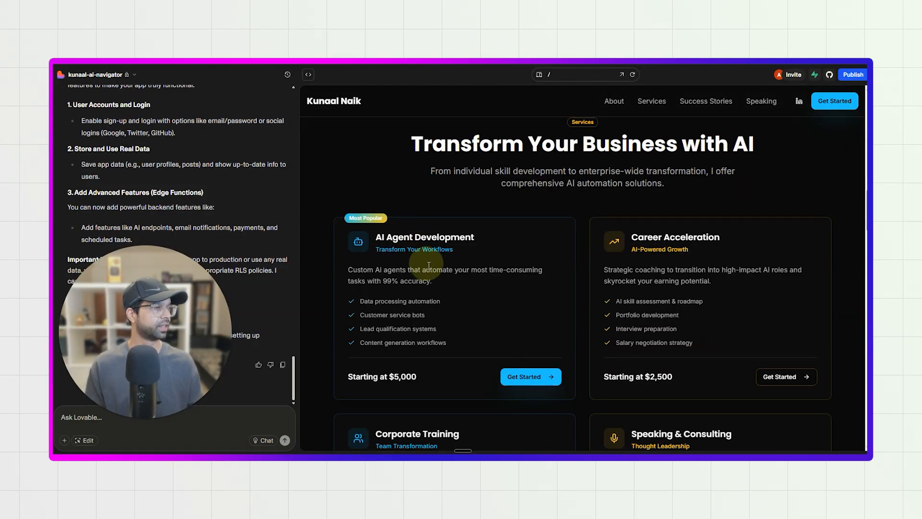
Examine the service offers and success story testimonials in the preview and return to the hero section.
{"action": "scroll", "coordinate": [619, 264], "scroll_direction": "down", "scroll_amount": 3}
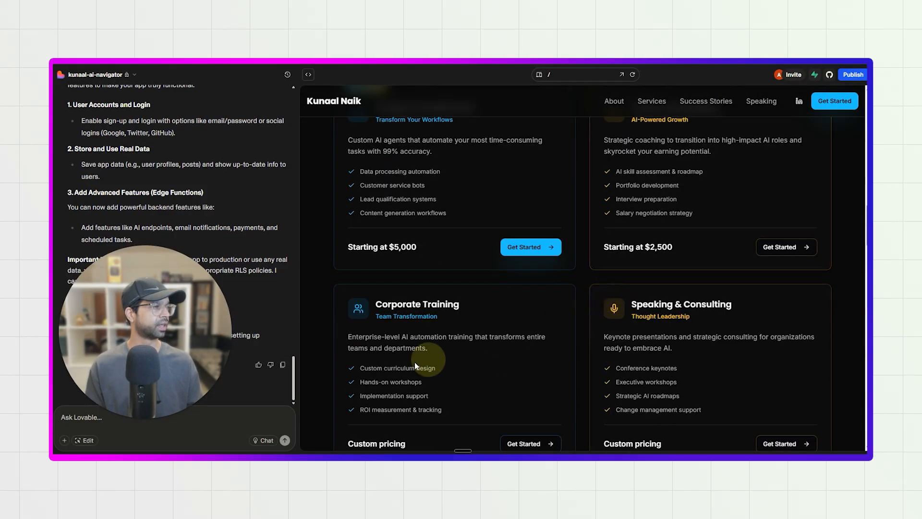
{"action": "scroll", "coordinate": [394, 313], "scroll_direction": "down", "scroll_amount": 4}
{"action": "scroll", "coordinate": [518, 348], "scroll_direction": "down", "scroll_amount": 14}
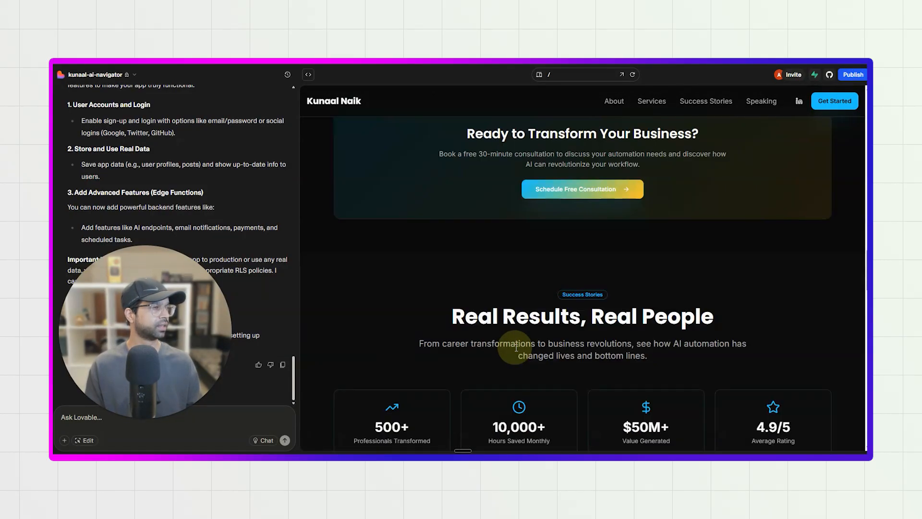
{"action": "scroll", "coordinate": [516, 347], "scroll_direction": "up", "scroll_amount": 3}
{"action": "scroll", "coordinate": [461, 297], "scroll_direction": "down", "scroll_amount": 4}
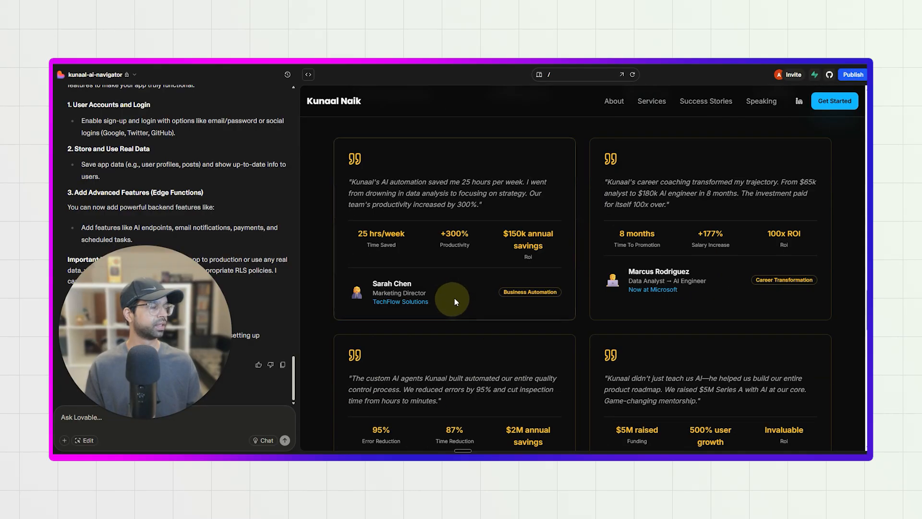
{"action": "scroll", "coordinate": [494, 270], "scroll_direction": "down", "scroll_amount": 5}
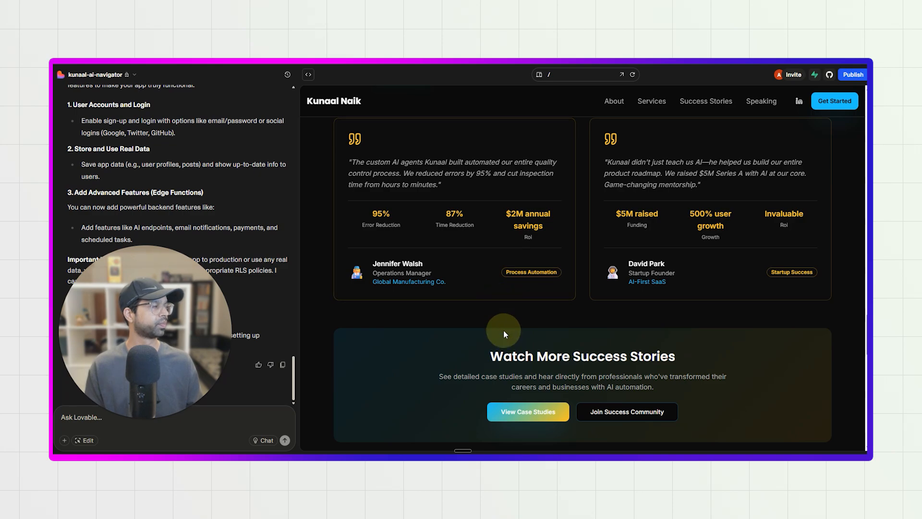
{"action": "scroll", "coordinate": [503, 330], "scroll_direction": "up", "scroll_amount": 15}
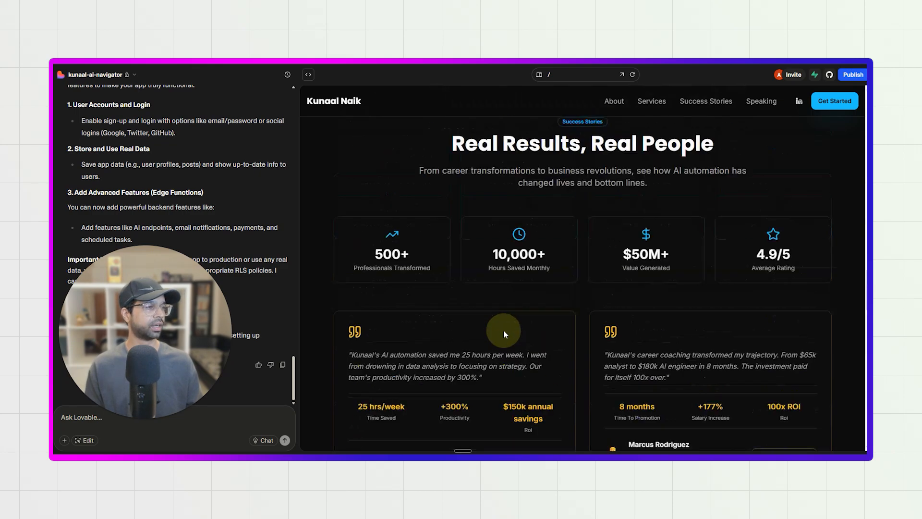
{"action": "scroll", "coordinate": [580, 253], "scroll_direction": "up", "scroll_amount": 5}
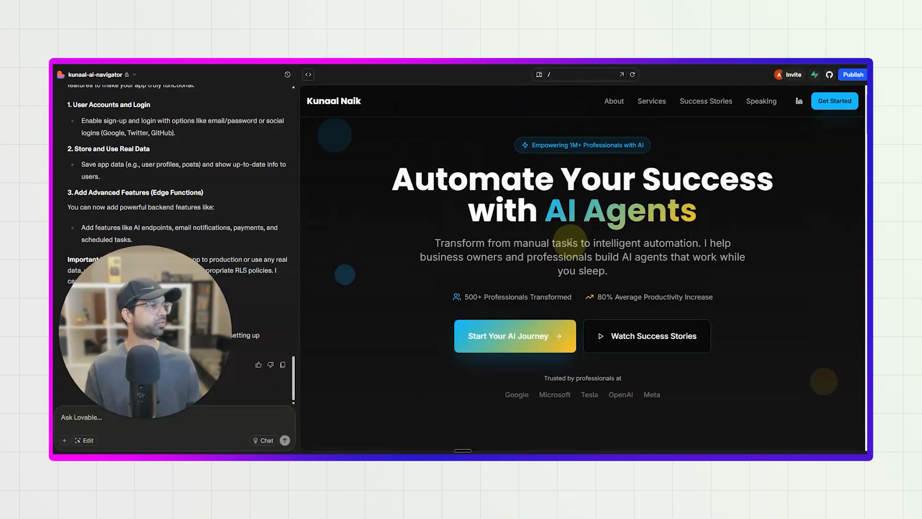
Test the preview's Services, Success Stories and Speaking navigation links and look over the contact section.
{"action": "left_click", "coordinate": [655, 103]}
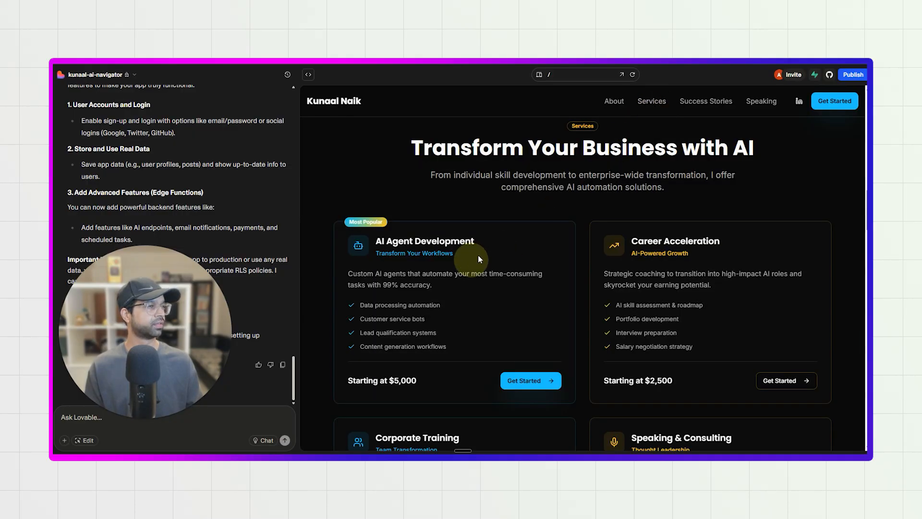
{"action": "left_click", "coordinate": [712, 105]}
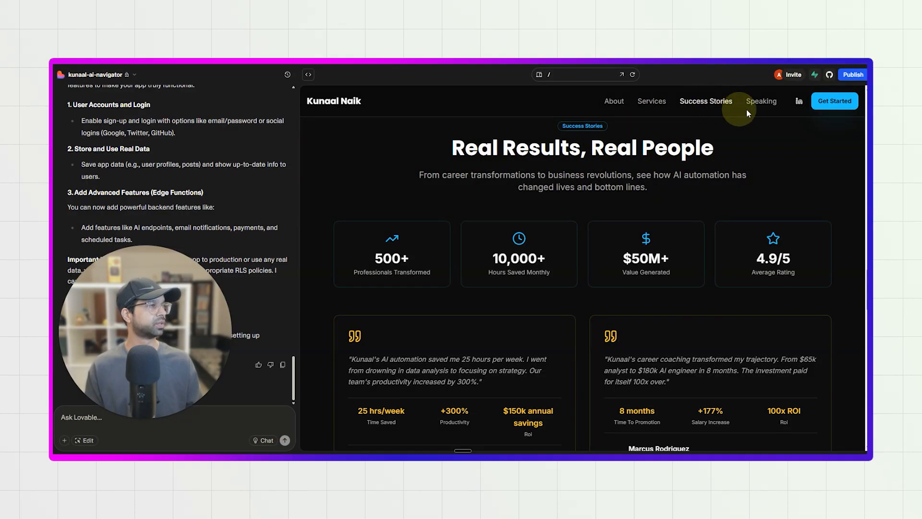
{"action": "left_click", "coordinate": [769, 106]}
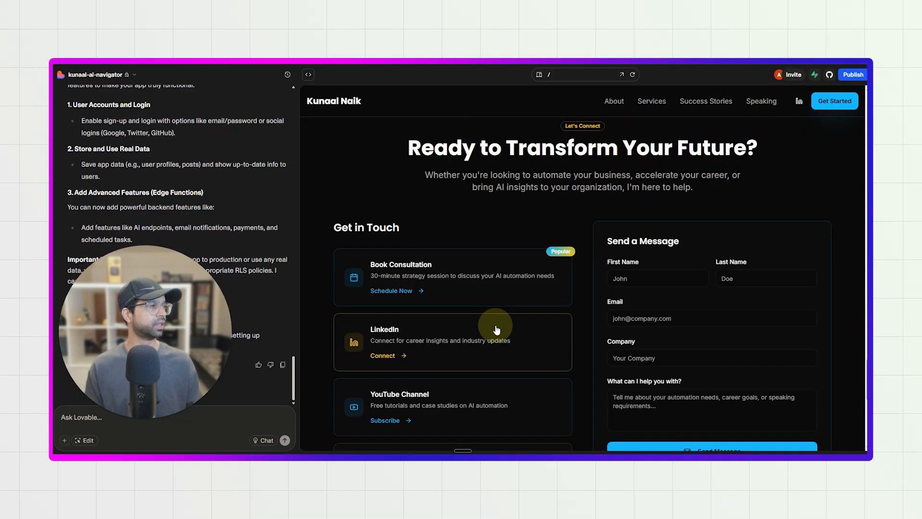
{"action": "scroll", "coordinate": [496, 330], "scroll_direction": "down", "scroll_amount": 4}
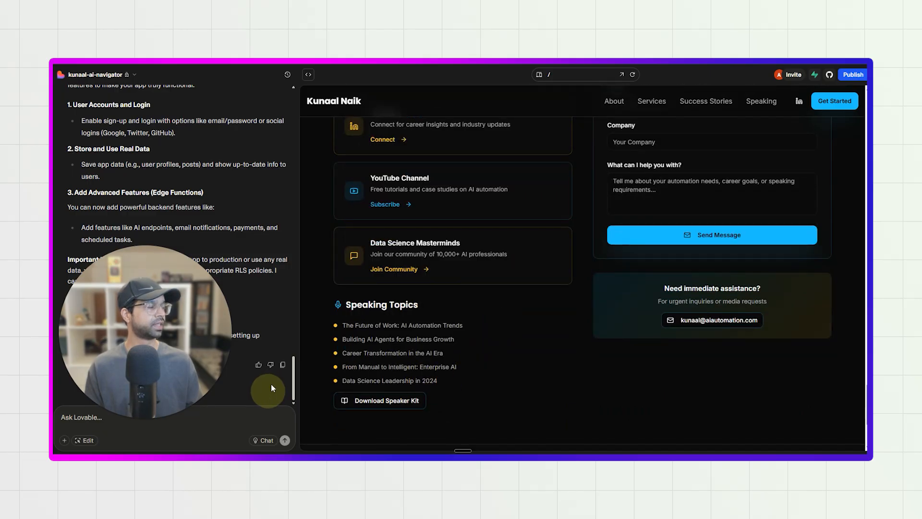
{"action": "scroll", "coordinate": [584, 369], "scroll_direction": "up", "scroll_amount": 7}
{"action": "scroll", "coordinate": [583, 369], "scroll_direction": "down", "scroll_amount": 8}
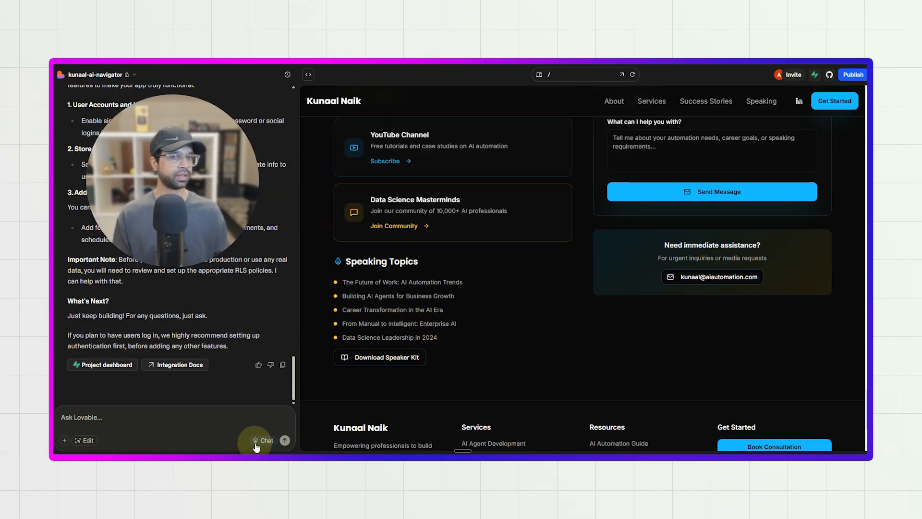
Attach a portrait photo from the 202503_Photoshoot folder in Pictures to the Lovable chat message.
{"action": "left_click", "coordinate": [65, 439]}
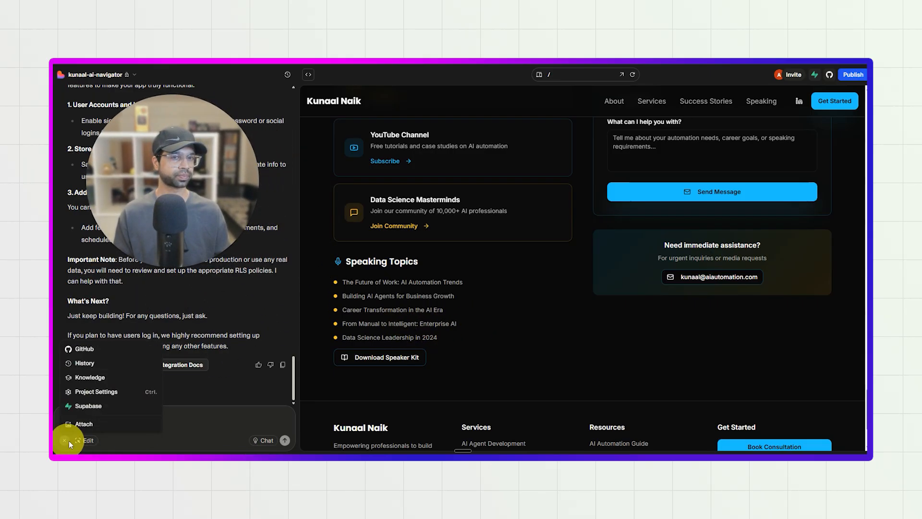
{"action": "left_click", "coordinate": [123, 423]}
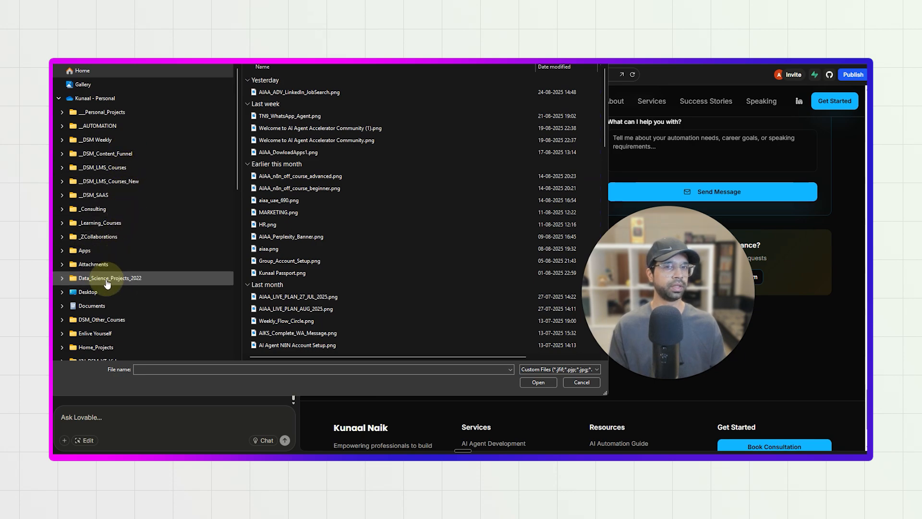
{"action": "scroll", "coordinate": [108, 283], "scroll_direction": "down", "scroll_amount": 2}
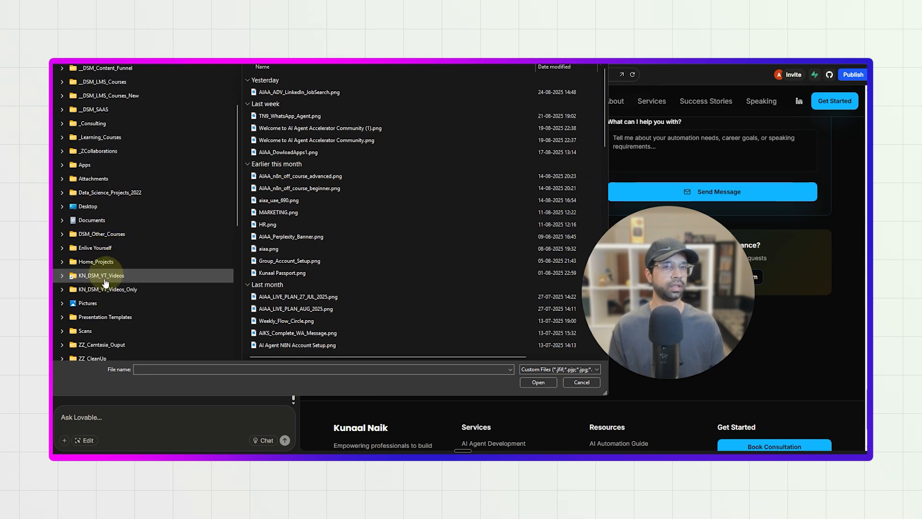
{"action": "left_click", "coordinate": [98, 303]}
{"action": "left_click", "coordinate": [283, 186]}
{"action": "double_click", "coordinate": [283, 186]}
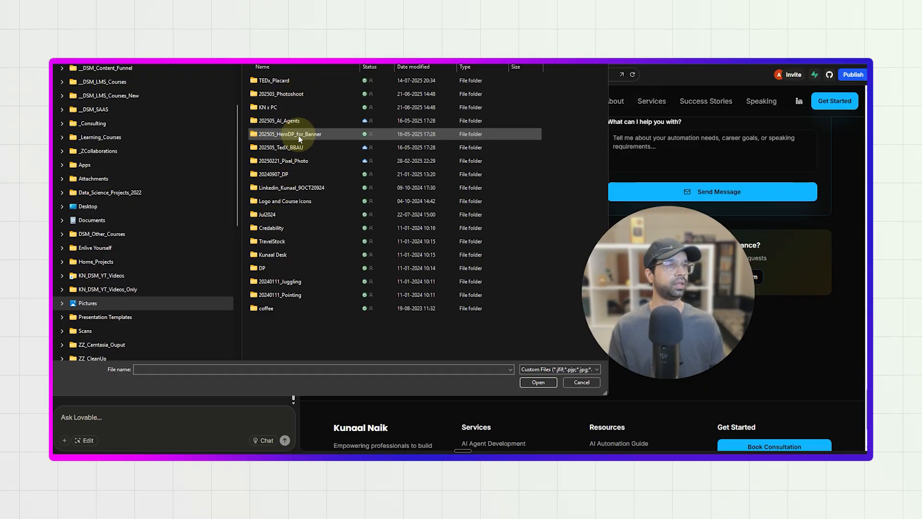
{"action": "double_click", "coordinate": [290, 95]}
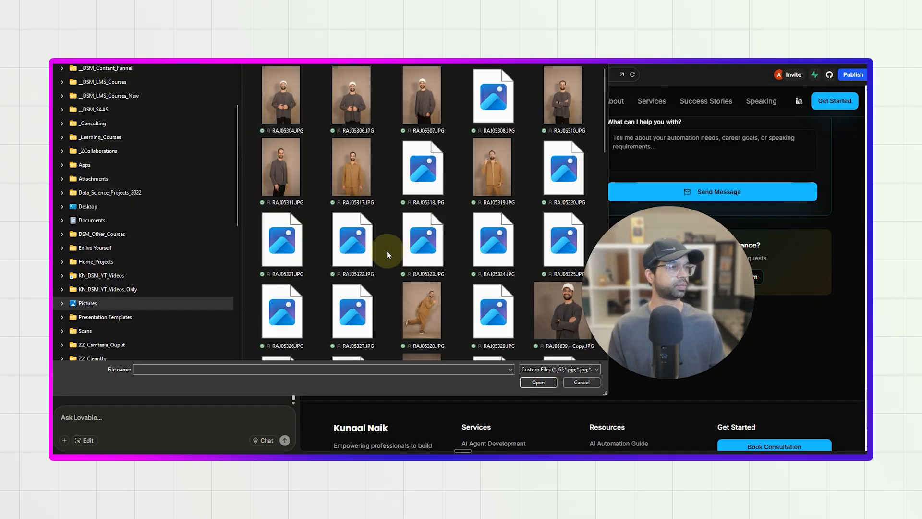
{"action": "scroll", "coordinate": [419, 229], "scroll_direction": "down", "scroll_amount": 1}
{"action": "double_click", "coordinate": [420, 233]}
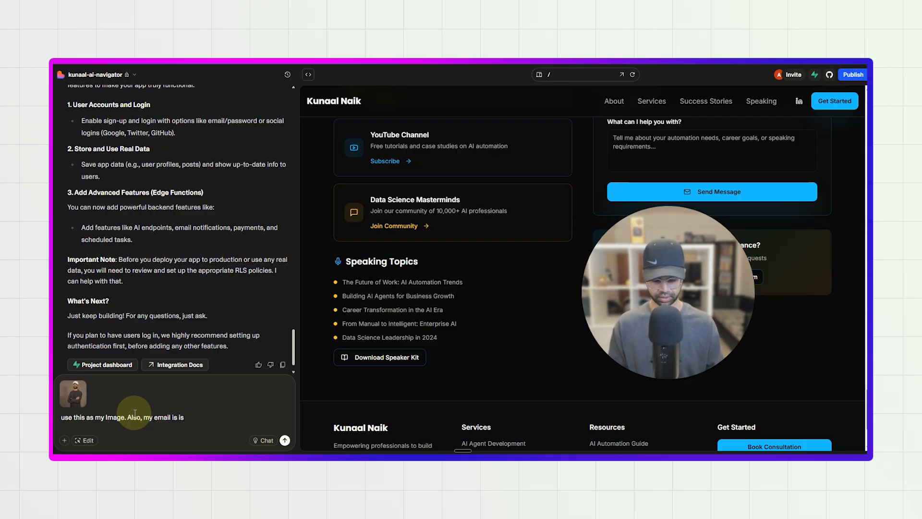
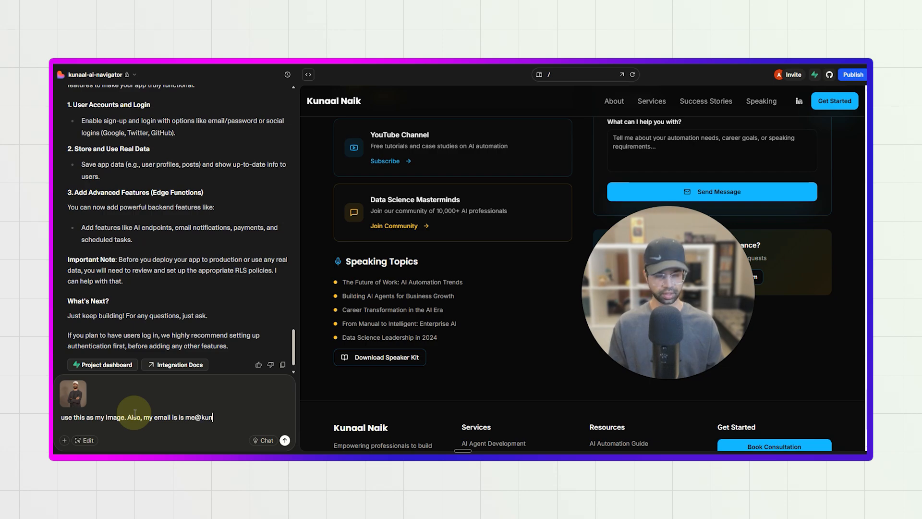
Complete the email sentence in the Lovable chat message with the site owner's email address.
{"action": "key", "text": "BackSpace"}
{"action": "key", "text": "BackSpace"}
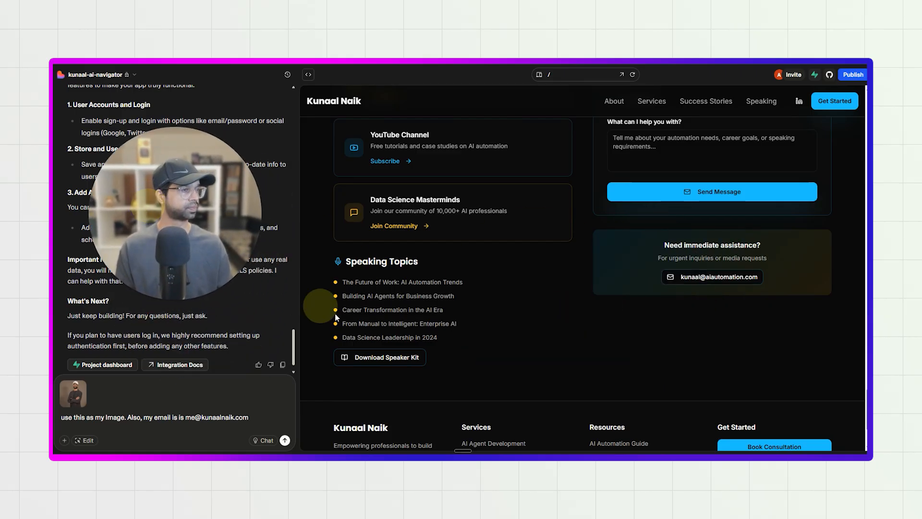
Get the owner's YouTube channel address from a new browser tab and add it to the message as the youtube link.
{"action": "scroll", "coordinate": [384, 312], "scroll_direction": "down", "scroll_amount": 4}
{"action": "scroll", "coordinate": [399, 269], "scroll_direction": "up", "scroll_amount": 6}
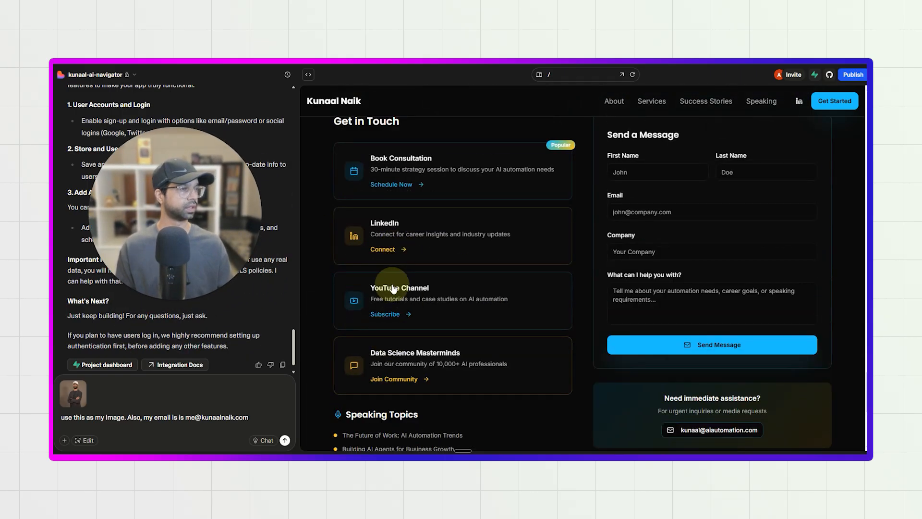
{"action": "left_click", "coordinate": [399, 317]}
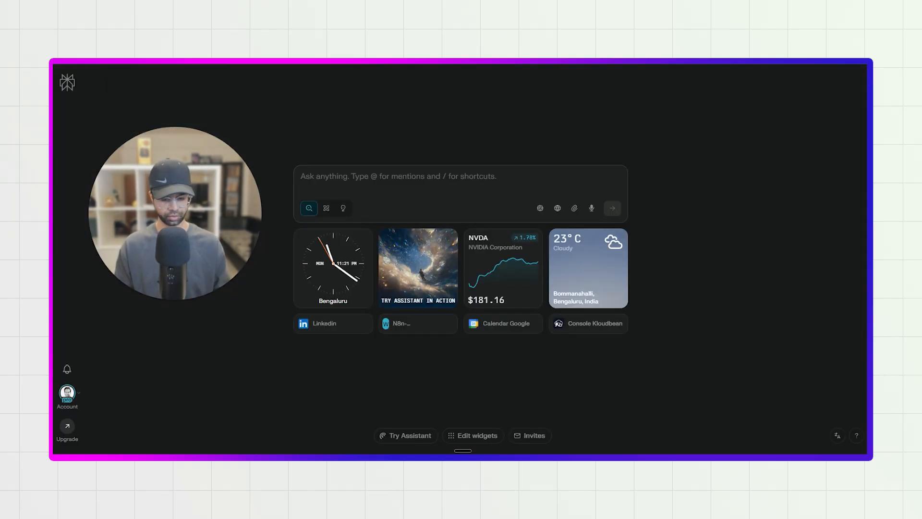
{"action": "key", "text": "Right"}
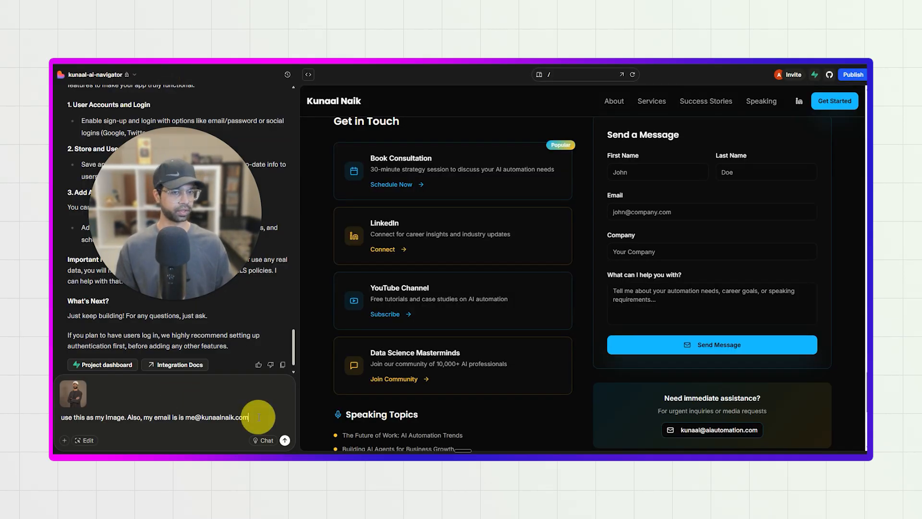
{"action": "type", "text": "."}
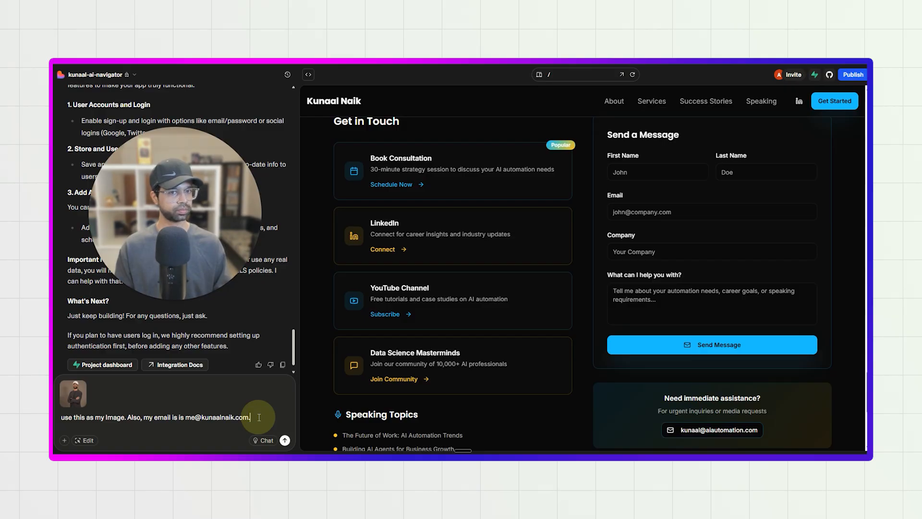
{"action": "key", "text": "BackSpace"}
{"action": "type", "text": " youtube linke"}
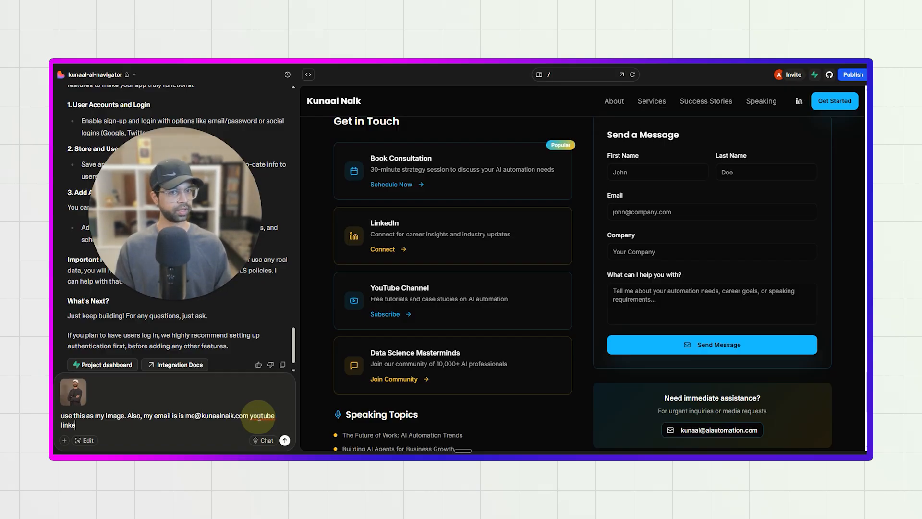
{"action": "key", "text": "BackSpace"}
{"action": "type", "text": "is"}
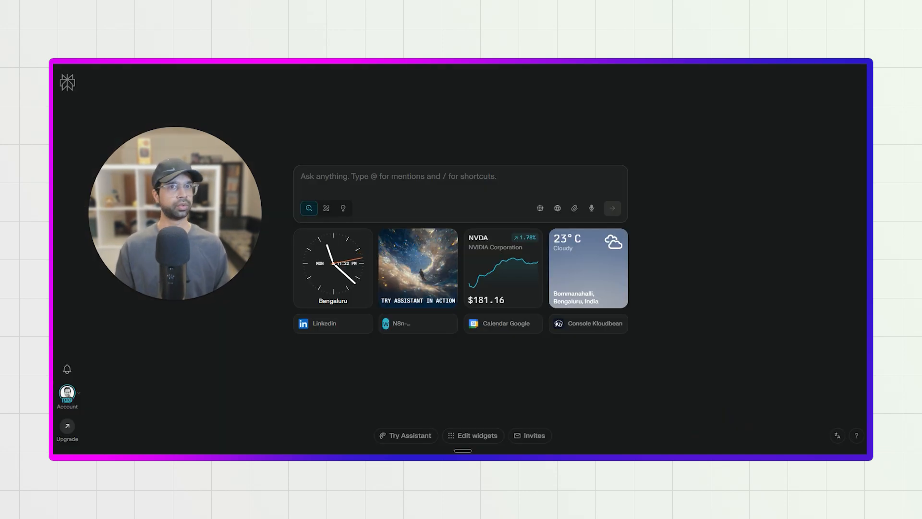
{"action": "type", "text": "datasciencemasterminds.com"}
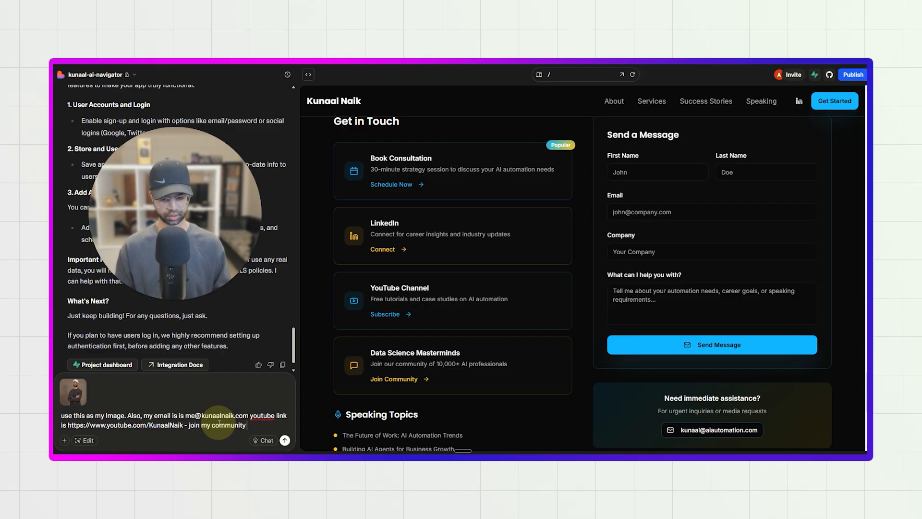
{"action": "type", "text": "-"}
{"action": "type", "text": "https://datasciencemasterminds.com/"}
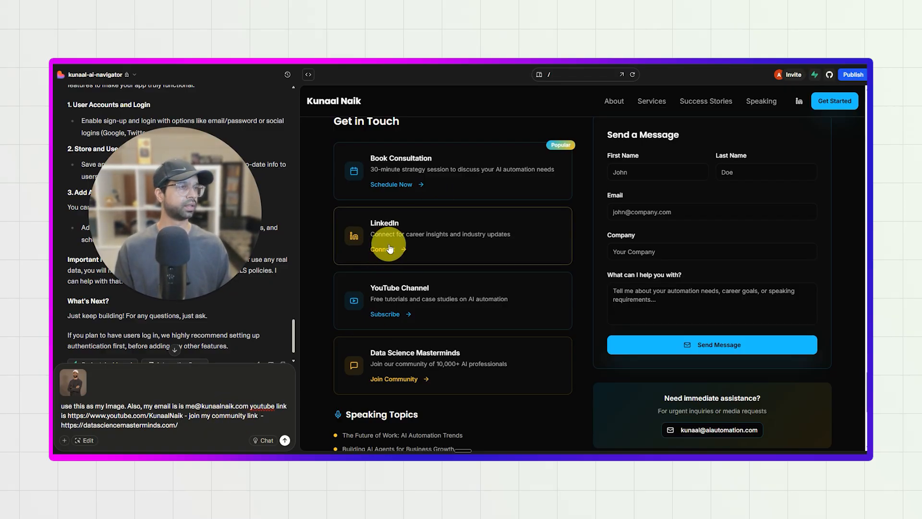
Copy the owner's LinkedIn profile address from another browser tab and append it to the message as the profile link.
{"action": "key", "text": "ctrl+Tab"}
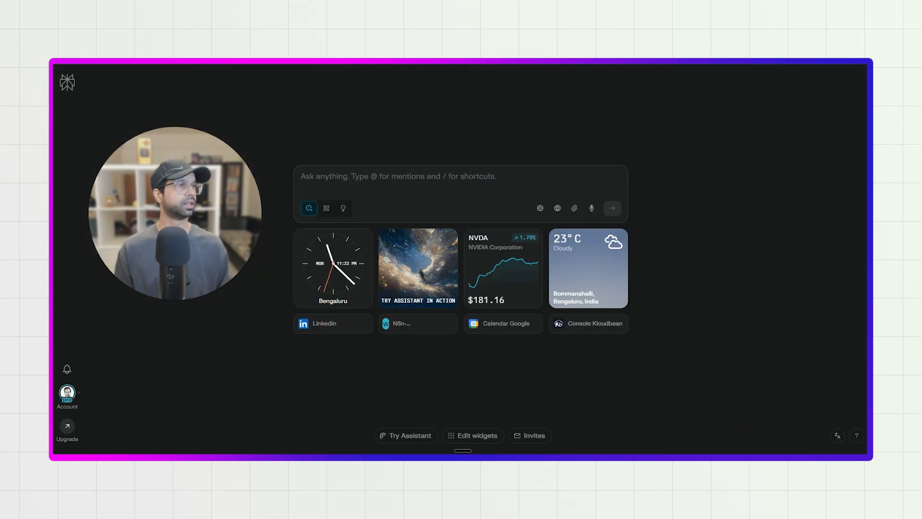
{"action": "key", "text": "ctrl+Tab"}
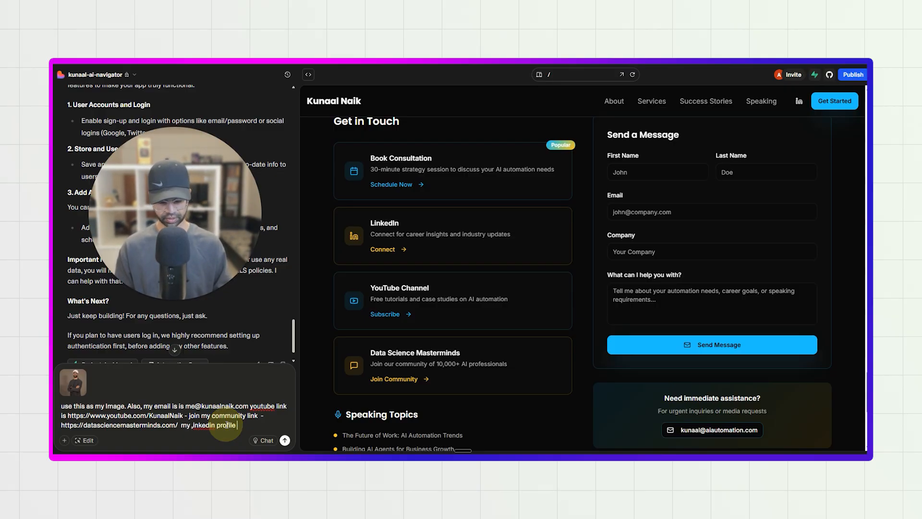
{"action": "type", "text": "https://www.linkedin.com/in/kunaal-naik/"}
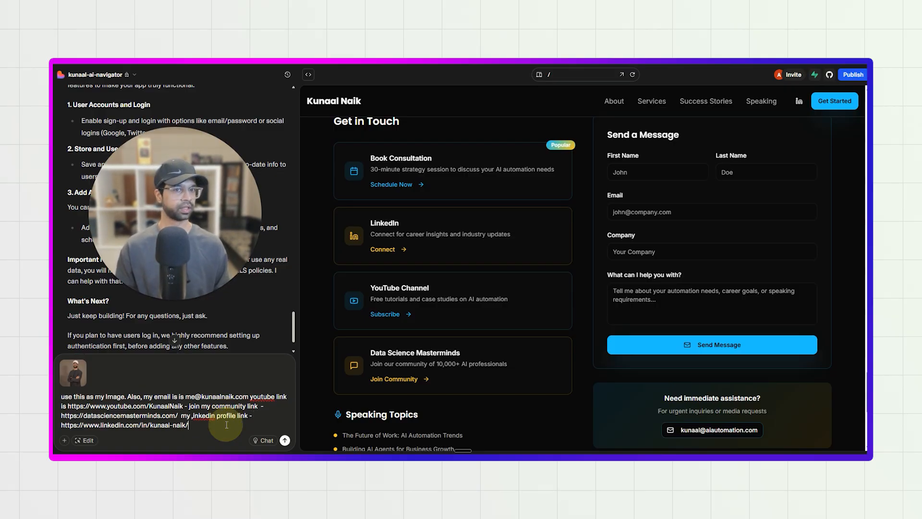
Check the preview's contact details and other sections, and submit the message with the photo, email and links to Lovable.
{"action": "scroll", "coordinate": [408, 201], "scroll_direction": "up", "scroll_amount": 2}
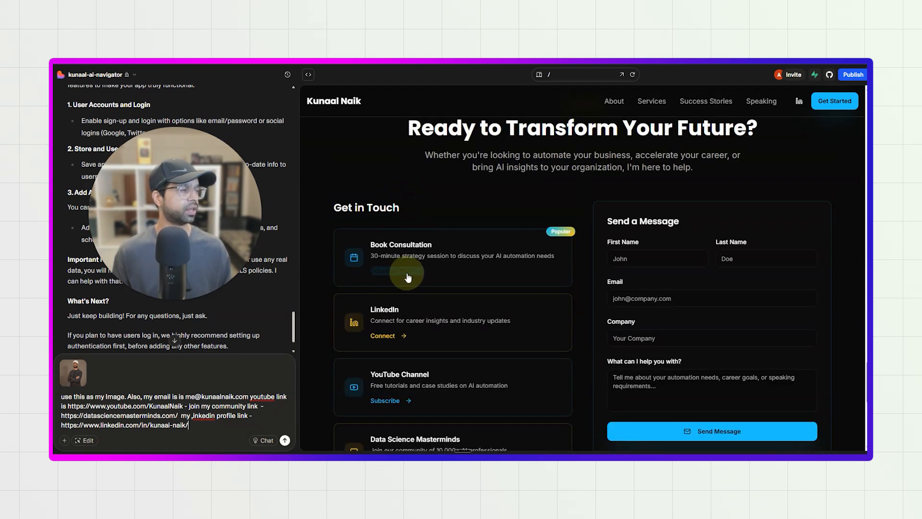
{"action": "scroll", "coordinate": [407, 278], "scroll_direction": "down", "scroll_amount": 2}
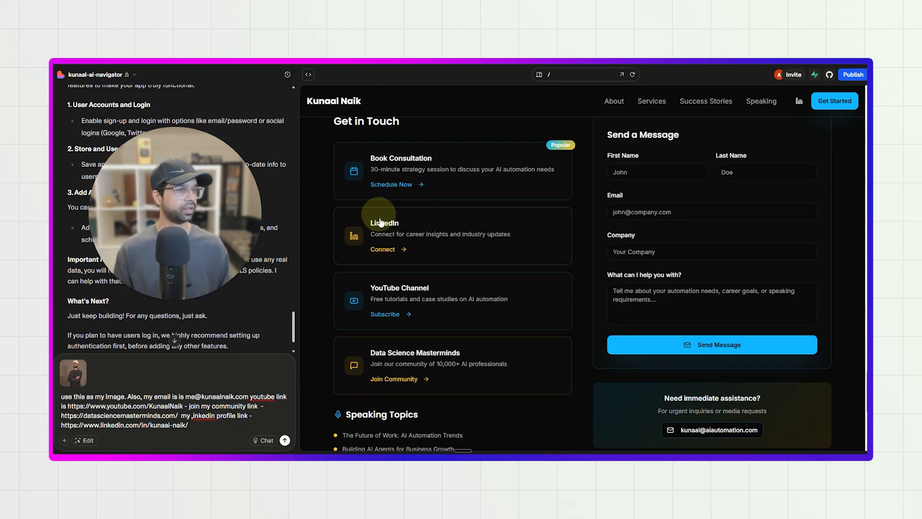
{"action": "scroll", "coordinate": [374, 307], "scroll_direction": "down", "scroll_amount": 5}
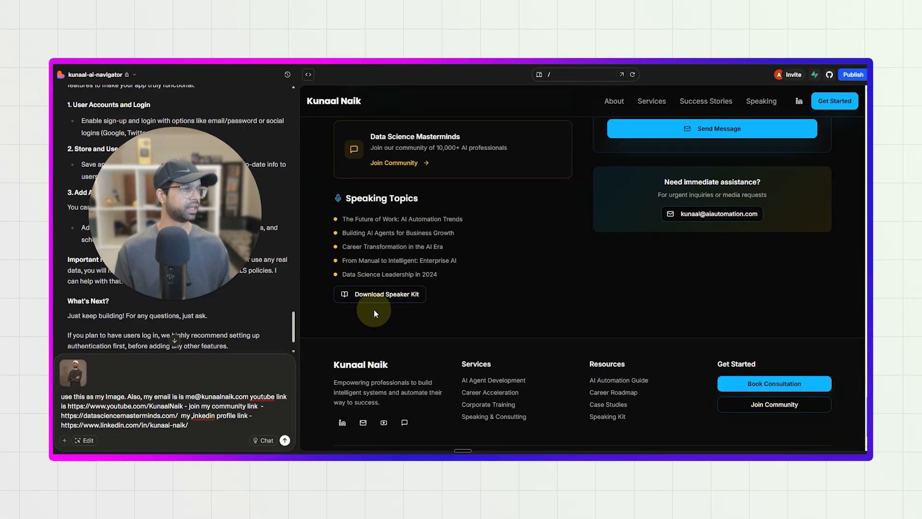
{"action": "scroll", "coordinate": [644, 323], "scroll_direction": "up", "scroll_amount": 8}
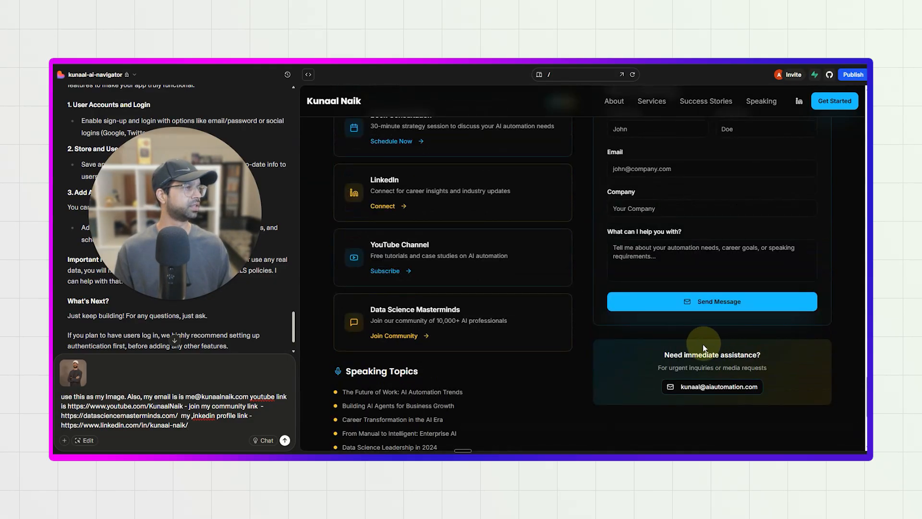
{"action": "scroll", "coordinate": [690, 327], "scroll_direction": "up", "scroll_amount": 12}
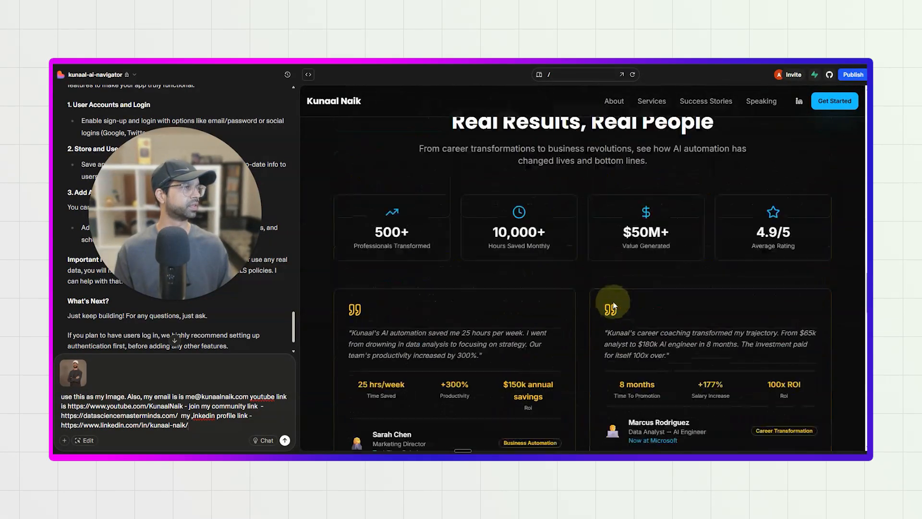
{"action": "scroll", "coordinate": [499, 330], "scroll_direction": "up", "scroll_amount": 15}
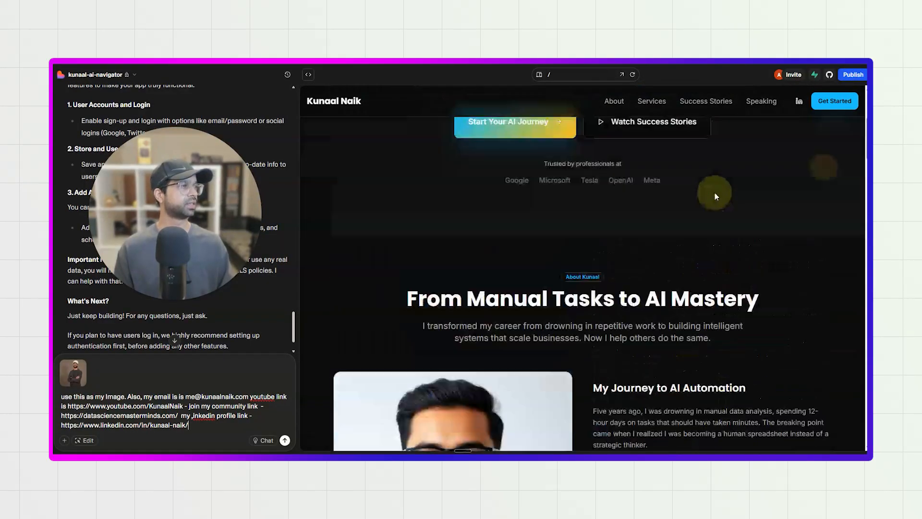
{"action": "left_click", "coordinate": [284, 439]}
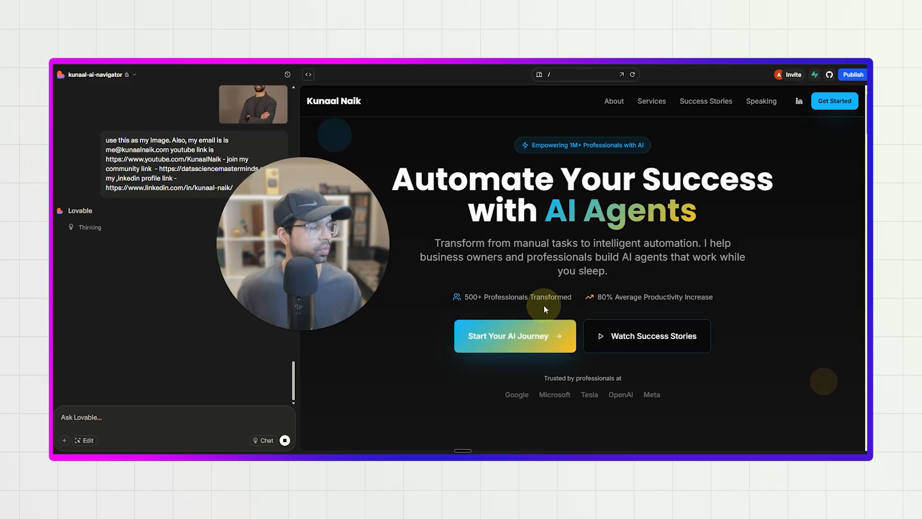
Examine the refreshed website preview down to the contact cards and the immediate assistance email.
{"action": "scroll", "coordinate": [547, 302], "scroll_direction": "down", "scroll_amount": 5}
{"action": "scroll", "coordinate": [552, 274], "scroll_direction": "down", "scroll_amount": 7}
{"action": "scroll", "coordinate": [422, 257], "scroll_direction": "up", "scroll_amount": 3}
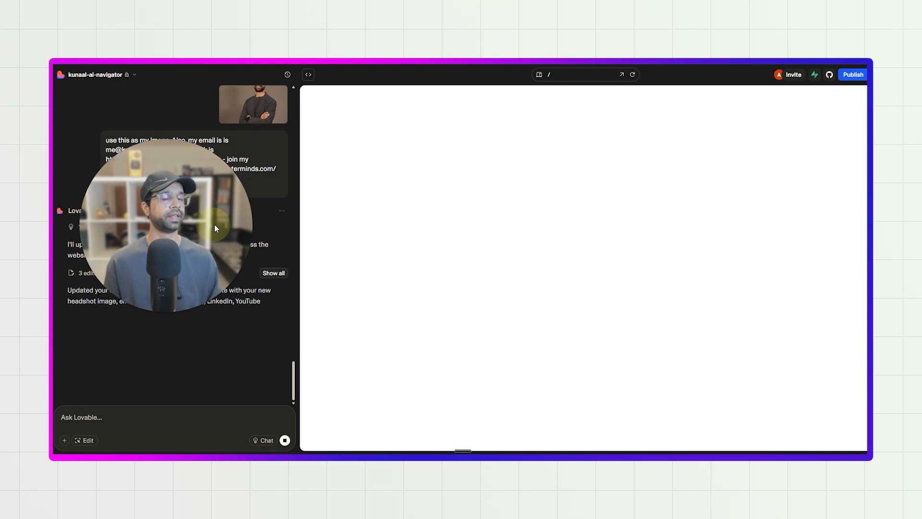
{"action": "scroll", "coordinate": [663, 344], "scroll_direction": "down", "scroll_amount": 10}
{"action": "scroll", "coordinate": [662, 343], "scroll_direction": "down", "scroll_amount": 15}
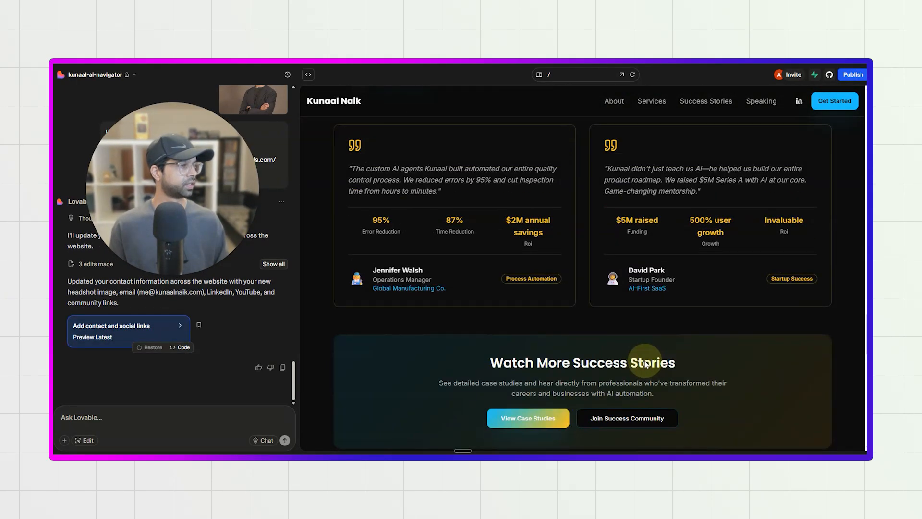
{"action": "scroll", "coordinate": [644, 363], "scroll_direction": "down", "scroll_amount": 10}
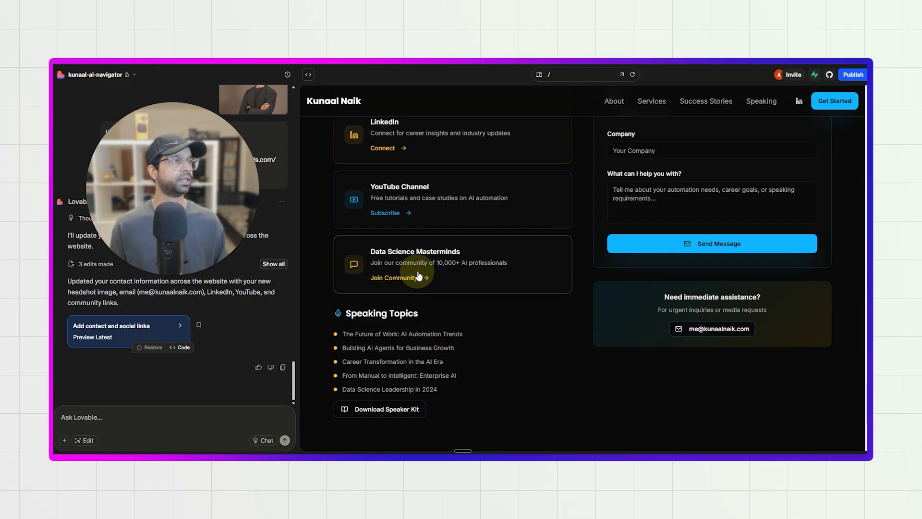
Send Lovable a screenshot of the four Get in Touch cards with the message "the links are not update here".
{"action": "scroll", "coordinate": [432, 312], "scroll_direction": "up", "scroll_amount": 3}
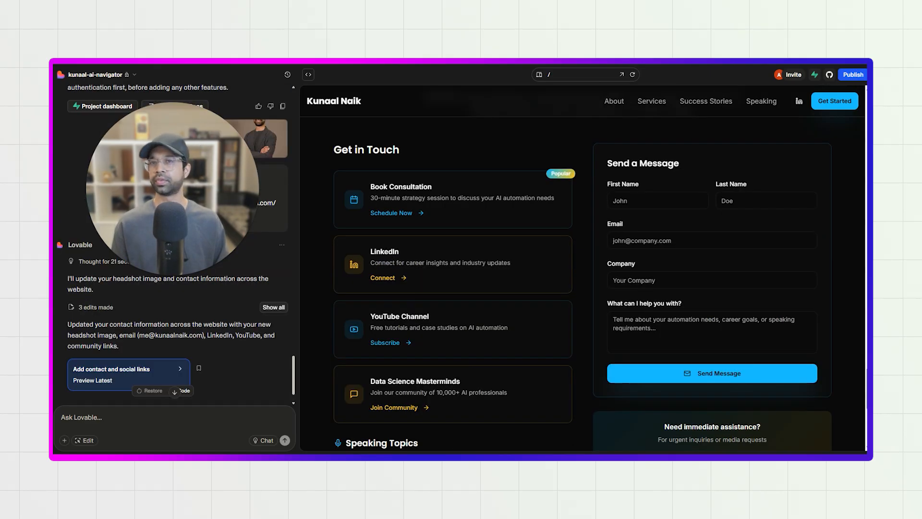
{"action": "key", "text": "super+shift+s"}
{"action": "left_click_drag", "start_coordinate": [317, 157], "coordinate": [582, 434]}
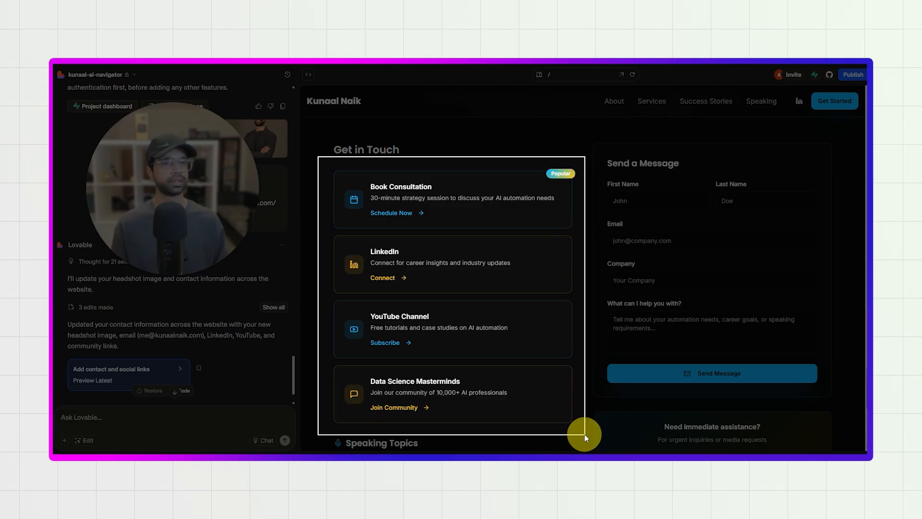
{"action": "left_click", "coordinate": [124, 420]}
{"action": "key", "text": "ctrl+v"}
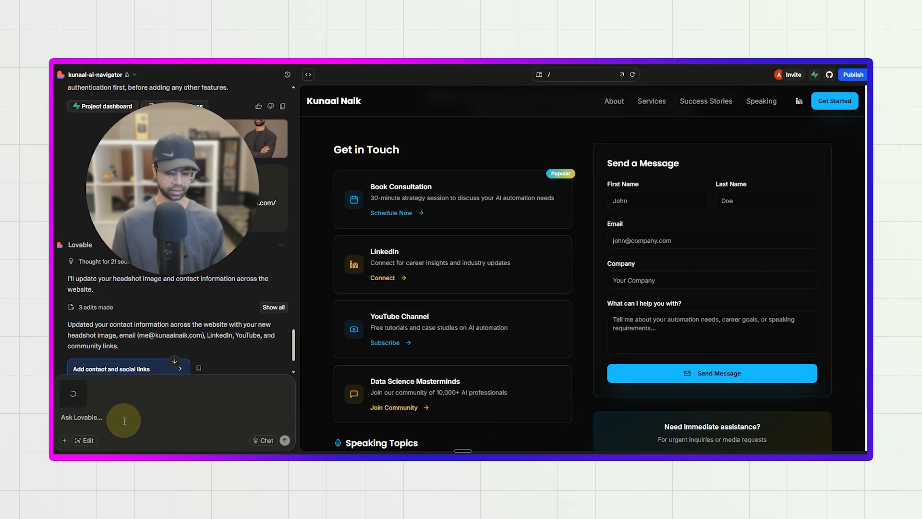
{"action": "type", "text": "ht"}
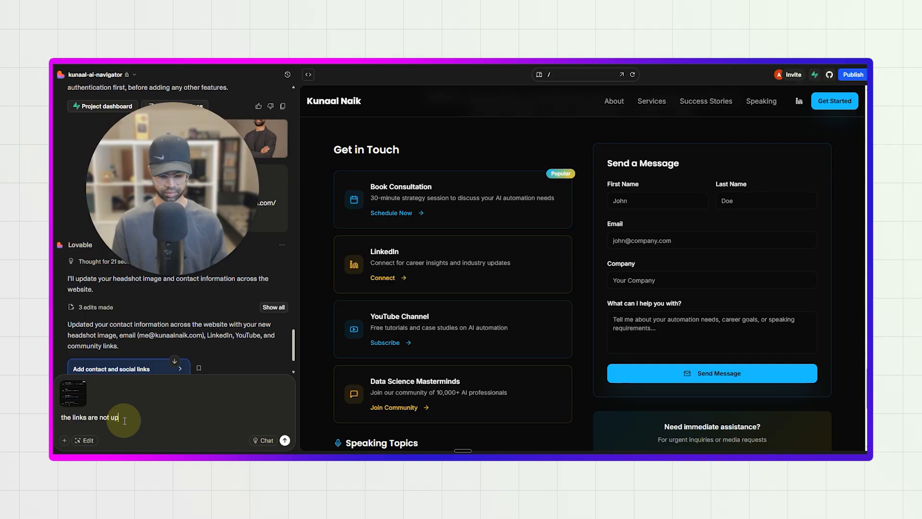
{"action": "key", "text": "Return"}
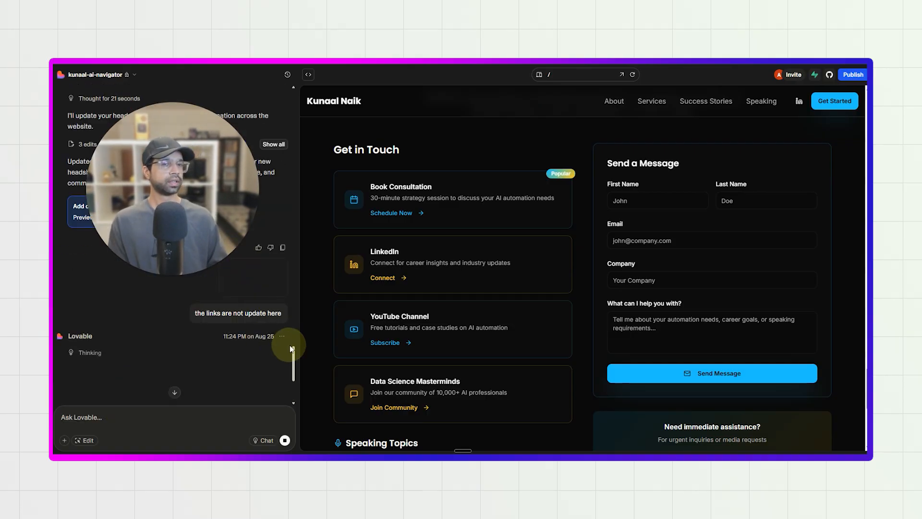
Test the Speaking link in the preview's navigation and look over the contact section.
{"action": "scroll", "coordinate": [384, 273], "scroll_direction": "up", "scroll_amount": 2}
{"action": "scroll", "coordinate": [535, 300], "scroll_direction": "down", "scroll_amount": 5}
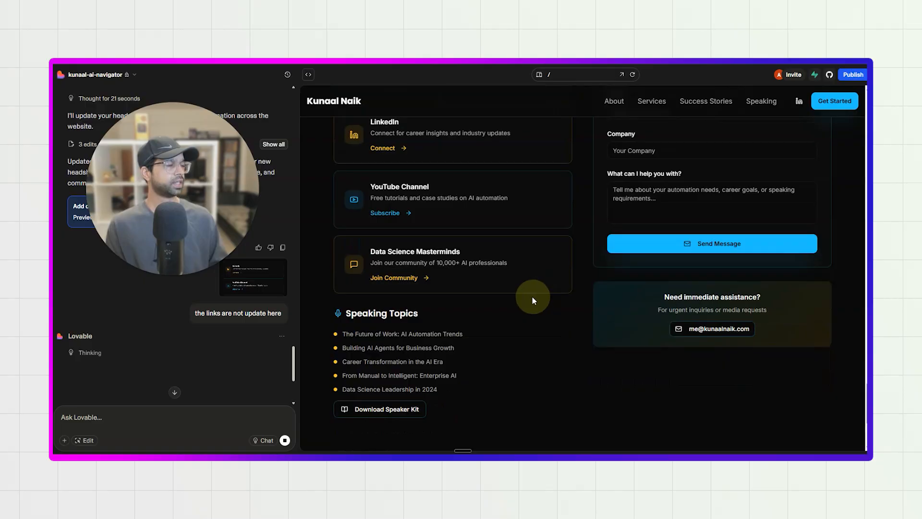
{"action": "scroll", "coordinate": [533, 298], "scroll_direction": "down", "scroll_amount": 3}
{"action": "left_click", "coordinate": [762, 102]}
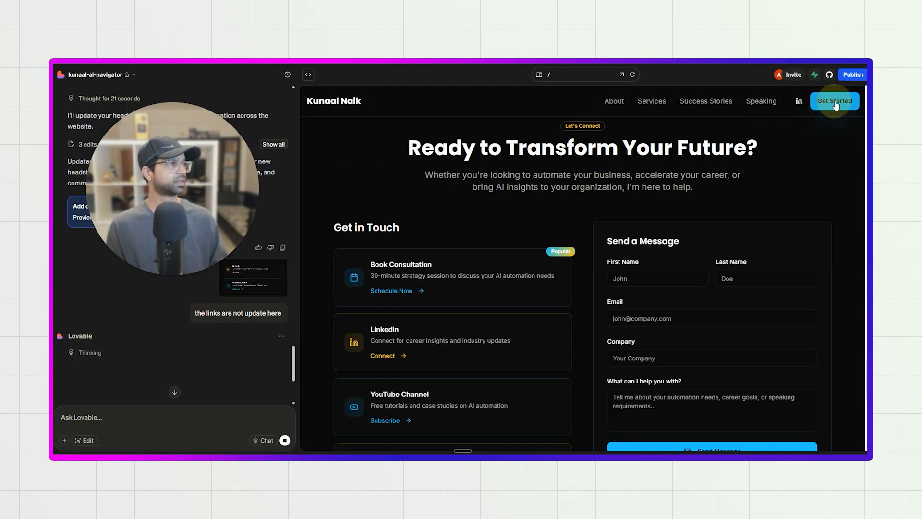
{"action": "scroll", "coordinate": [220, 350], "scroll_direction": "down", "scroll_amount": 3}
Return to the preview's hero section and examine the portrait and journey text in the About section.
{"action": "scroll", "coordinate": [408, 341], "scroll_direction": "up", "scroll_amount": 5}
{"action": "scroll", "coordinate": [402, 335], "scroll_direction": "up", "scroll_amount": 15}
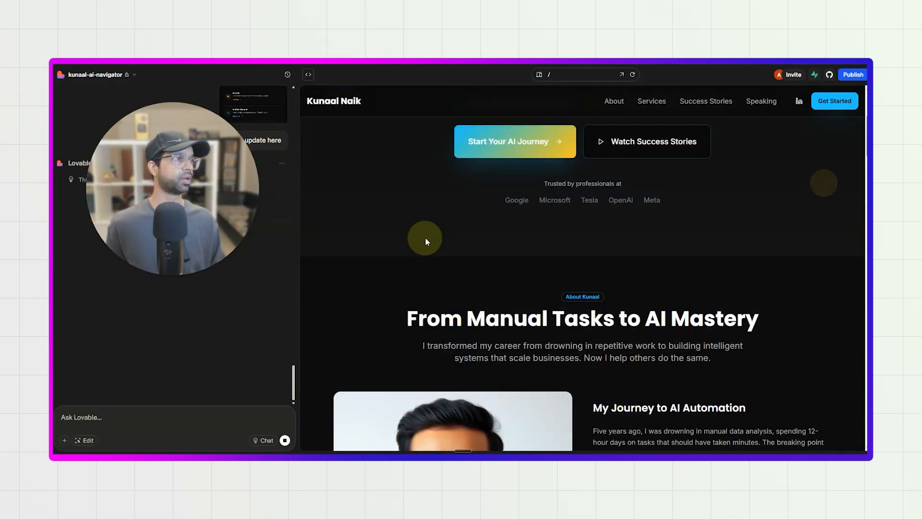
{"action": "scroll", "coordinate": [425, 240], "scroll_direction": "up", "scroll_amount": 4}
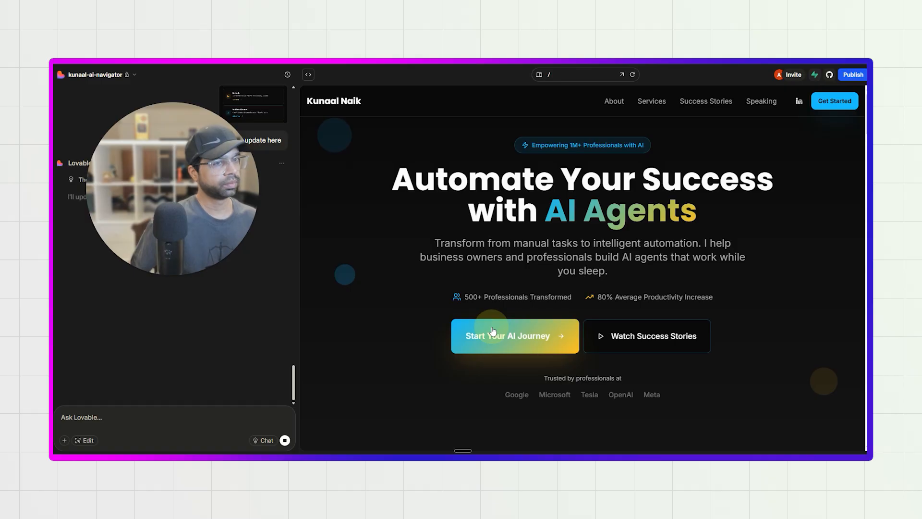
{"action": "scroll", "coordinate": [553, 325], "scroll_direction": "down", "scroll_amount": 3}
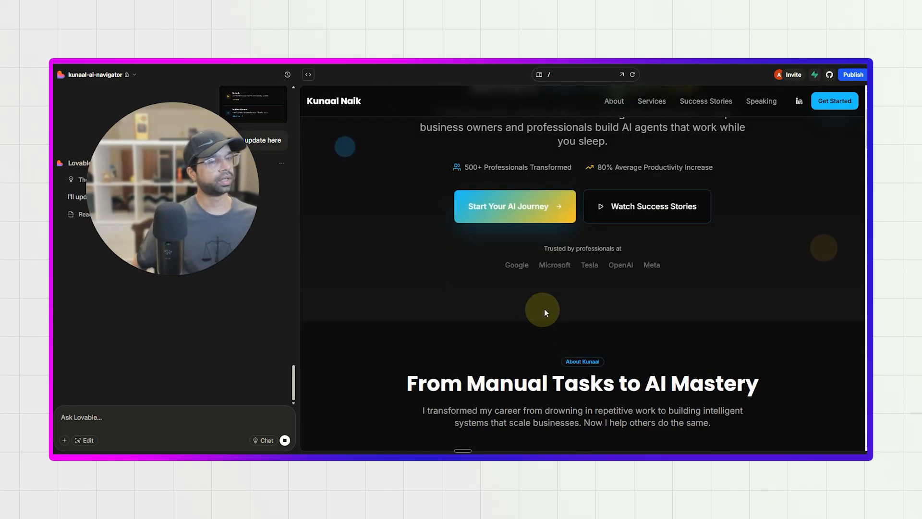
{"action": "scroll", "coordinate": [592, 292], "scroll_direction": "down", "scroll_amount": 8}
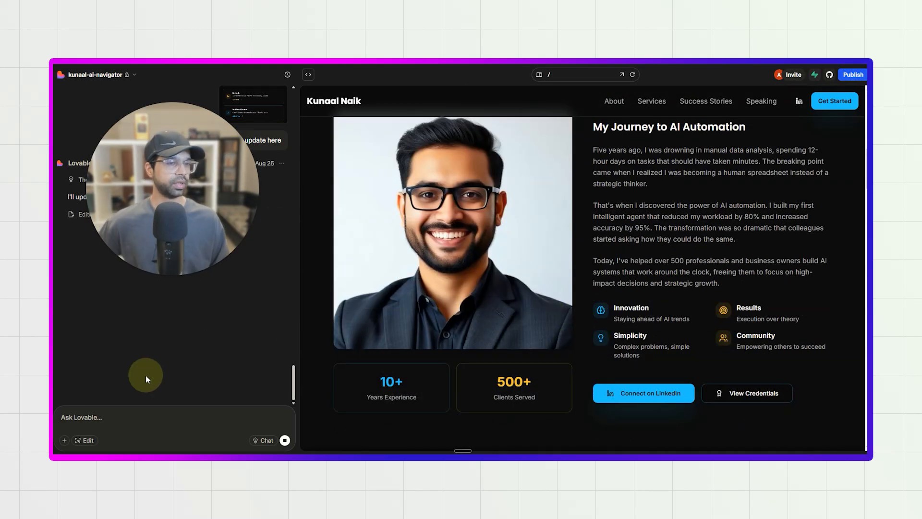
Draft the Lovable message "also I provide my image, please replace with the dummy image".
{"action": "left_click", "coordinate": [146, 418]}
{"action": "type", "text": "also I provide my image, please replace with th"}
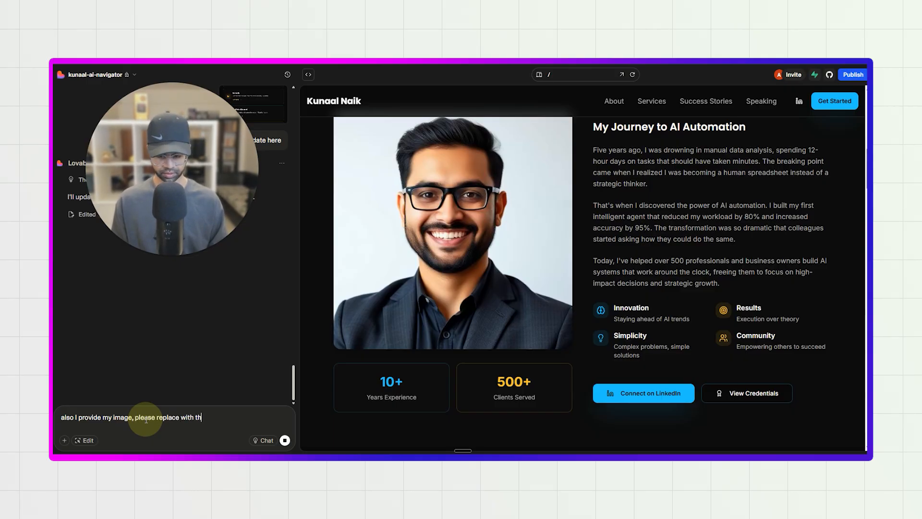
{"action": "type", "text": "e dummy image"}
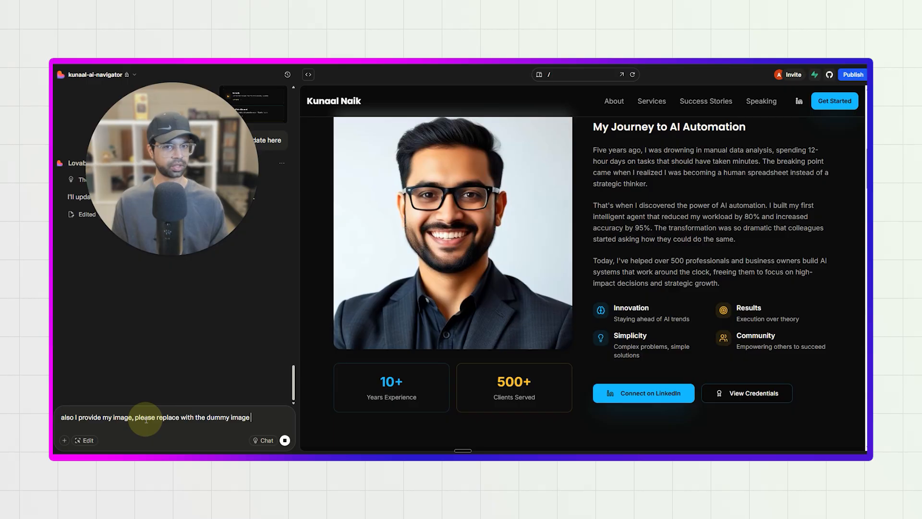
Review Lovable's reply about the contact card links and look over the preview's services and success stories sections.
{"action": "scroll", "coordinate": [178, 344], "scroll_direction": "up", "scroll_amount": 3}
{"action": "scroll", "coordinate": [176, 341], "scroll_direction": "down", "scroll_amount": 2}
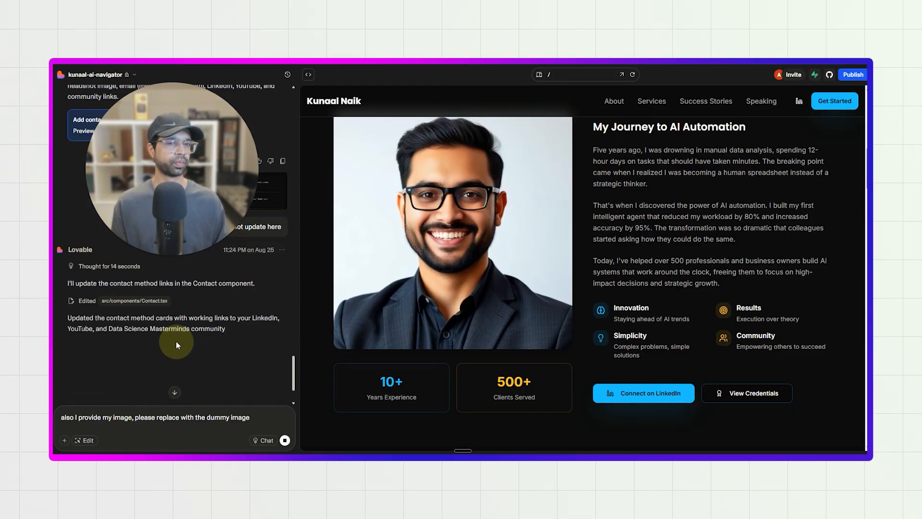
{"action": "scroll", "coordinate": [422, 329], "scroll_direction": "down", "scroll_amount": 10}
{"action": "scroll", "coordinate": [441, 293], "scroll_direction": "up", "scroll_amount": 2}
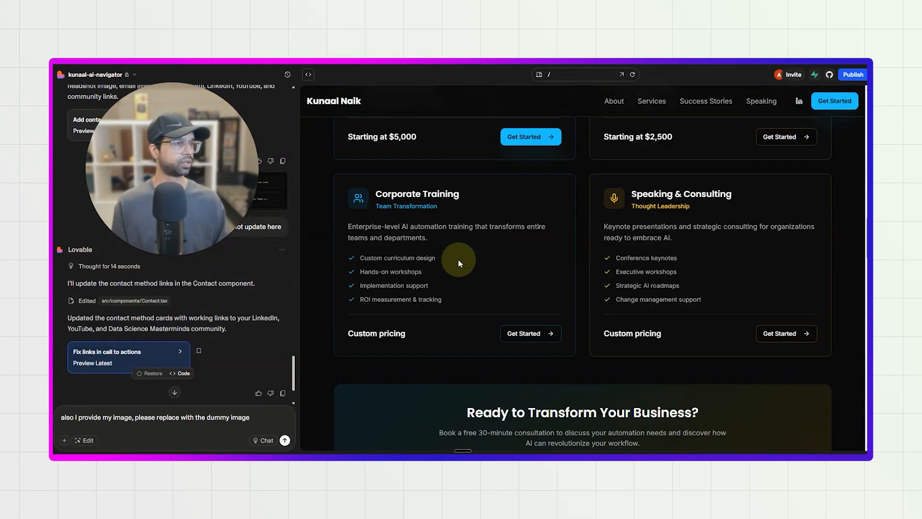
{"action": "scroll", "coordinate": [456, 271], "scroll_direction": "down", "scroll_amount": 4}
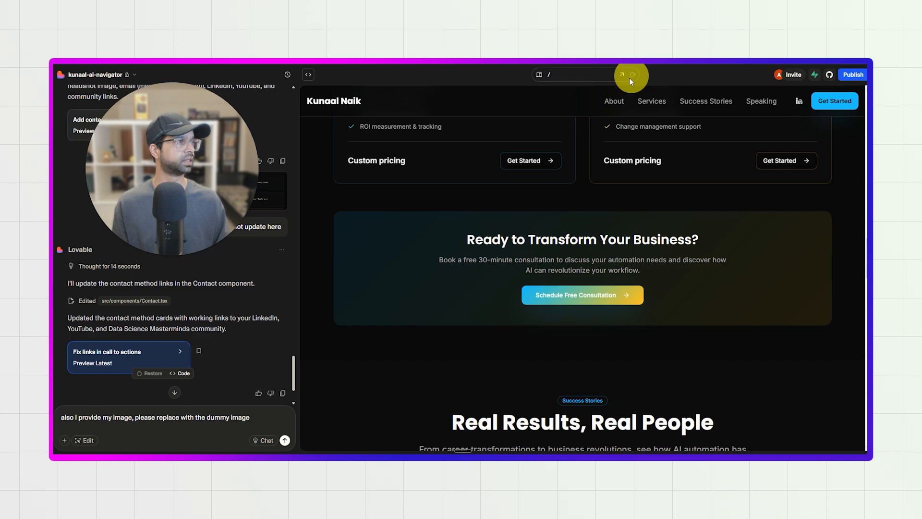
{"action": "scroll", "coordinate": [557, 240], "scroll_direction": "down", "scroll_amount": 8}
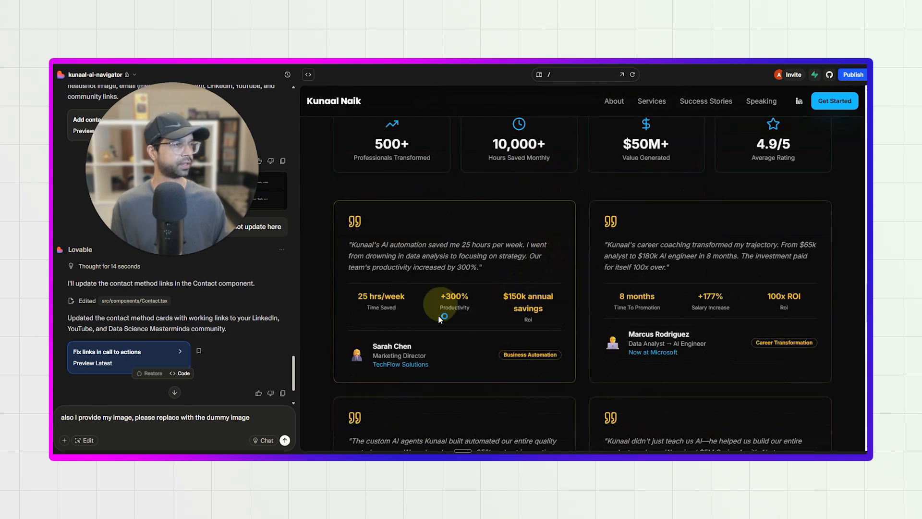
{"action": "left_click_drag", "start_coordinate": [342, 178], "coordinate": [338, 158]}
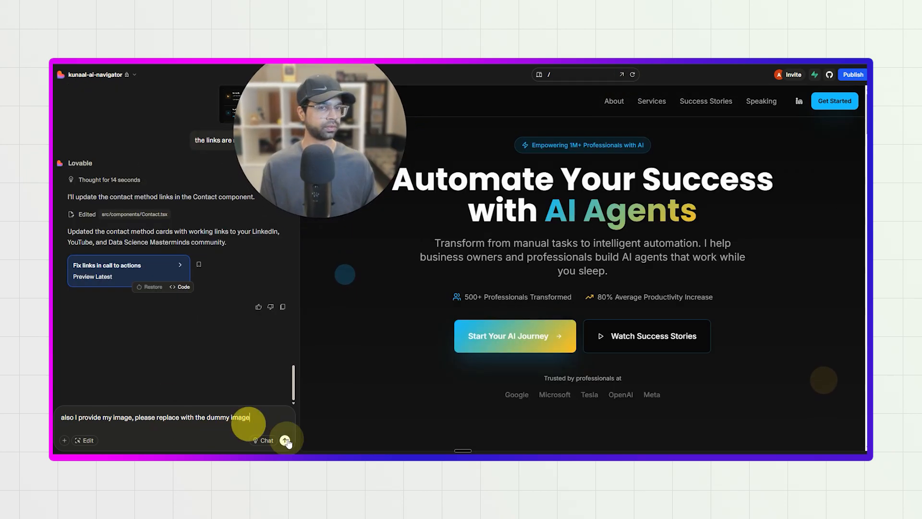
Test the LinkedIn and YouTube Channel links on the Get in Touch cards, and end the drafted message with a period.
{"action": "scroll", "coordinate": [551, 338], "scroll_direction": "down", "scroll_amount": 1}
{"action": "left_click", "coordinate": [553, 288]}
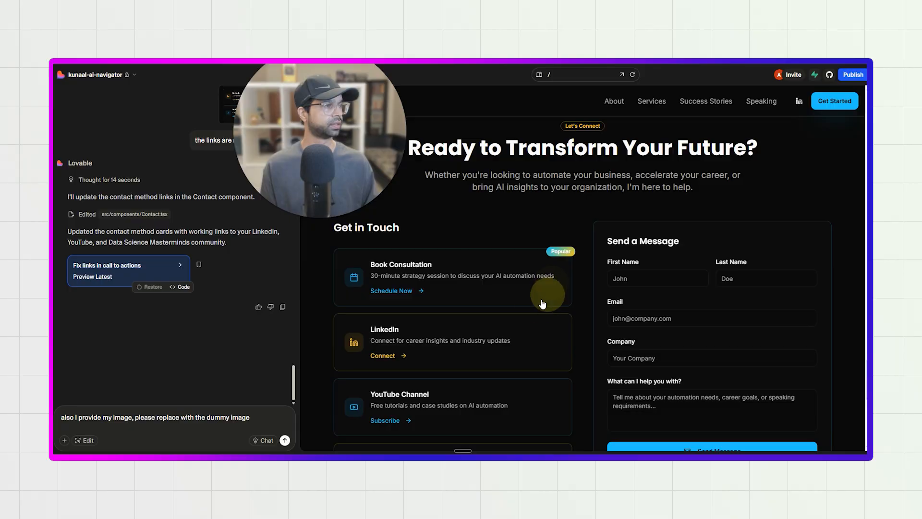
{"action": "left_click", "coordinate": [402, 354]}
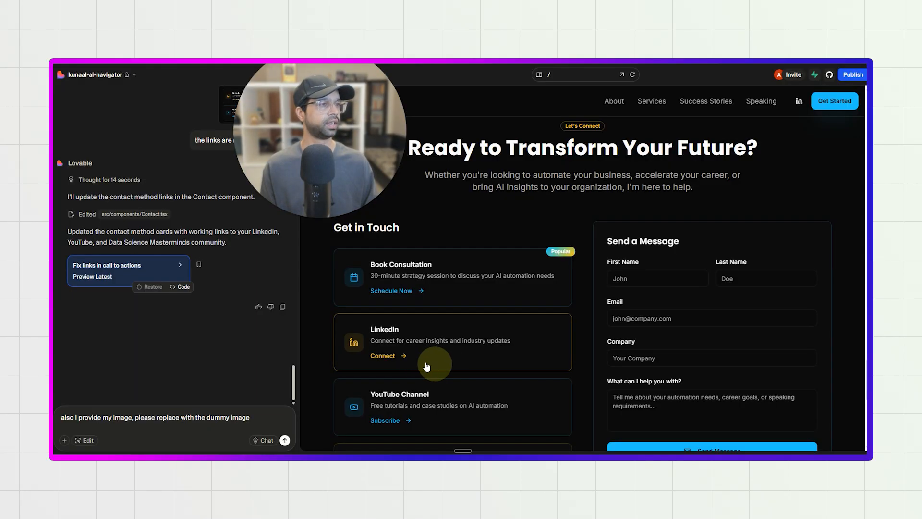
{"action": "left_click", "coordinate": [391, 419]}
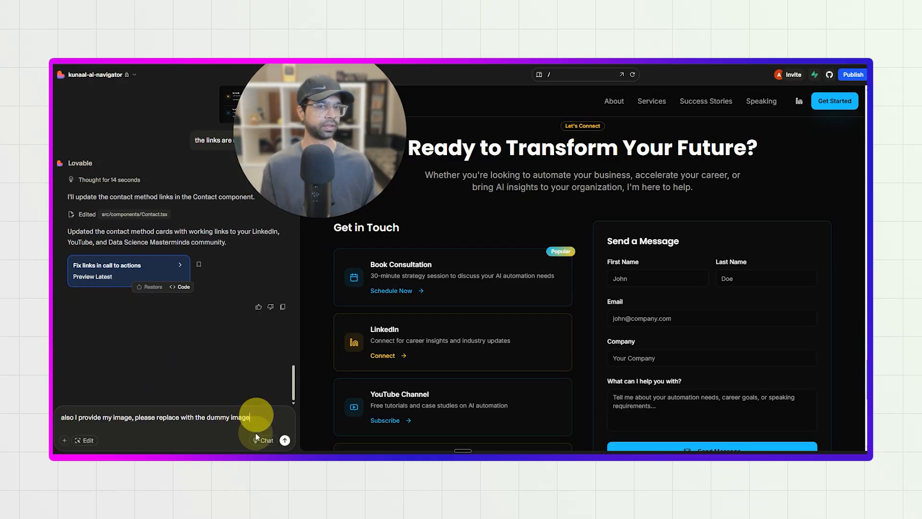
{"action": "type", "text": "."}
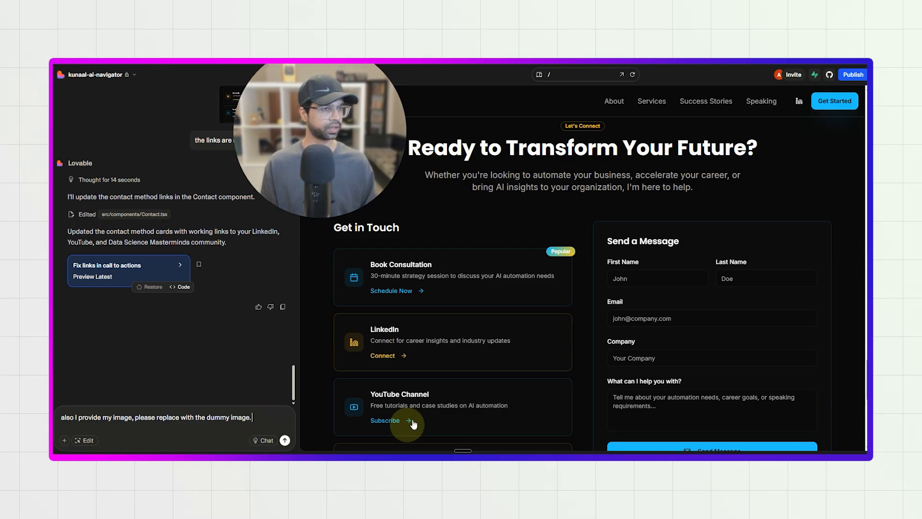
Recheck the YouTube Channel card's link and test the Data Science Masterminds community link.
{"action": "scroll", "coordinate": [388, 397], "scroll_direction": "down", "scroll_amount": 2}
{"action": "left_click", "coordinate": [395, 377]}
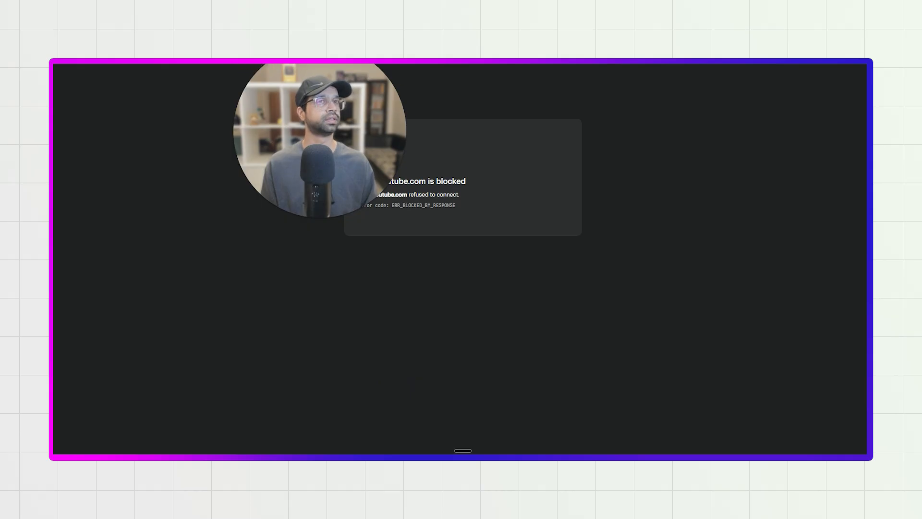
{"action": "left_click_drag", "start_coordinate": [322, 113], "coordinate": [267, 197]}
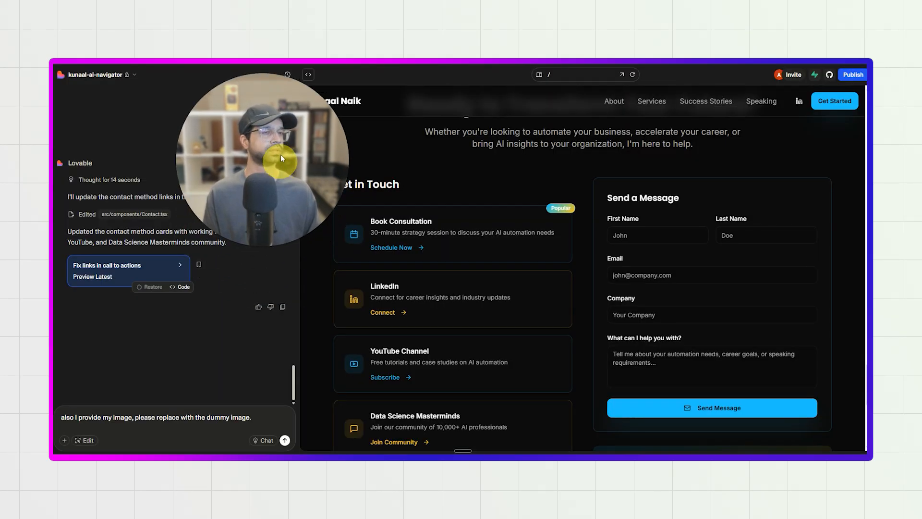
{"action": "scroll", "coordinate": [366, 330], "scroll_direction": "down", "scroll_amount": 3}
{"action": "left_click", "coordinate": [405, 363]}
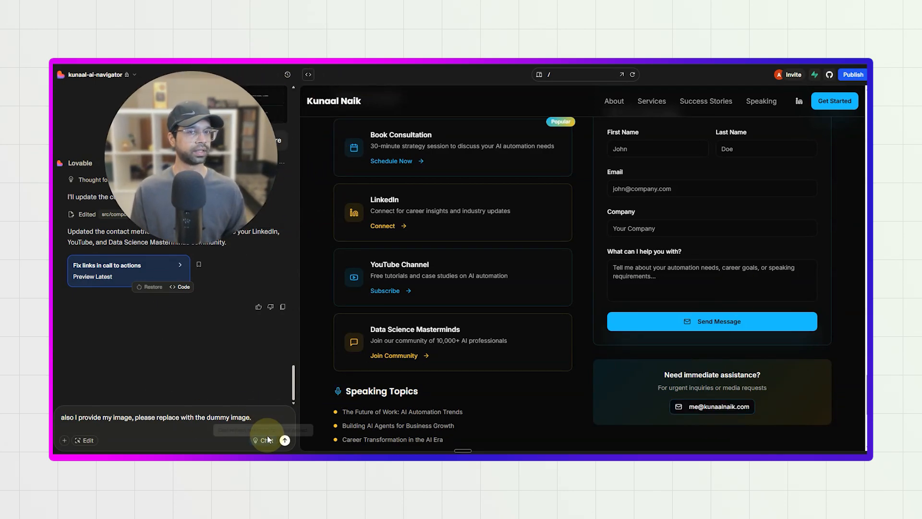
Send Lovable the drafted request to replace the dummy image, and return the preview to the About section's portrait.
{"action": "key", "text": "Return"}
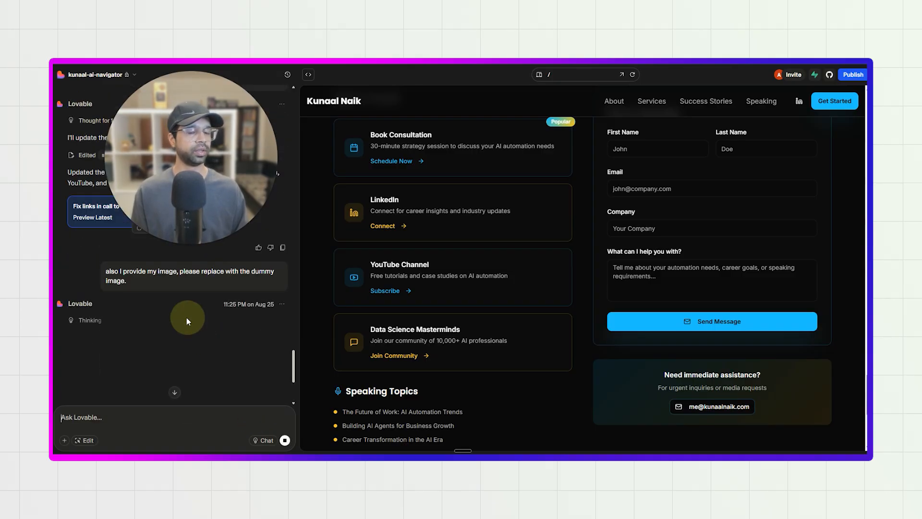
{"action": "scroll", "coordinate": [384, 307], "scroll_direction": "up", "scroll_amount": 3}
{"action": "scroll", "coordinate": [401, 273], "scroll_direction": "up", "scroll_amount": 10}
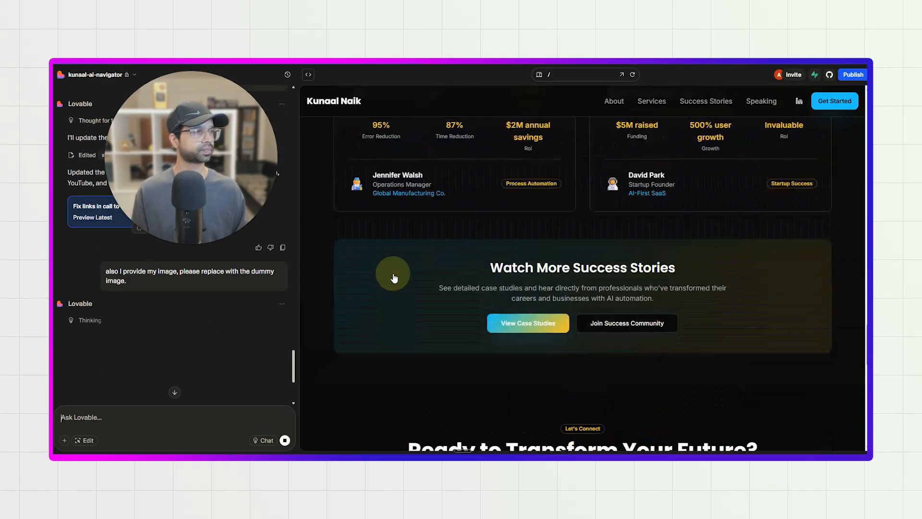
{"action": "scroll", "coordinate": [400, 262], "scroll_direction": "up", "scroll_amount": 15}
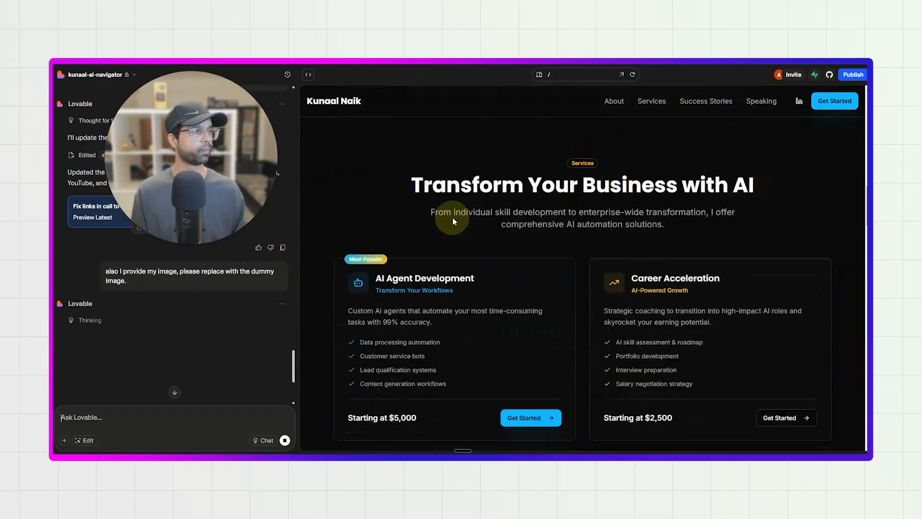
{"action": "scroll", "coordinate": [427, 171], "scroll_direction": "up", "scroll_amount": 2}
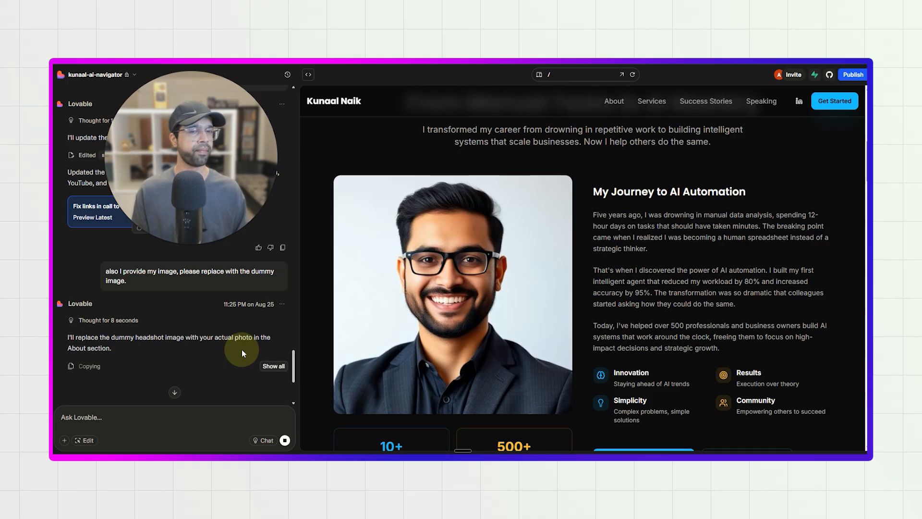
{"action": "scroll", "coordinate": [242, 350], "scroll_direction": "up", "scroll_amount": 2}
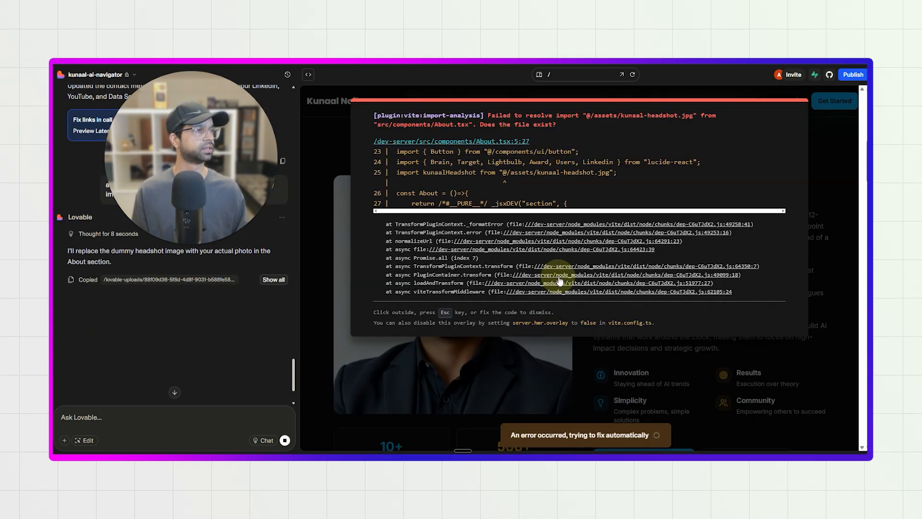
Read the failed headshot import error over the preview and look at the chat input's extra options.
{"action": "left_click_drag", "start_coordinate": [545, 115], "coordinate": [632, 132]}
{"action": "left_click", "coordinate": [636, 137]}
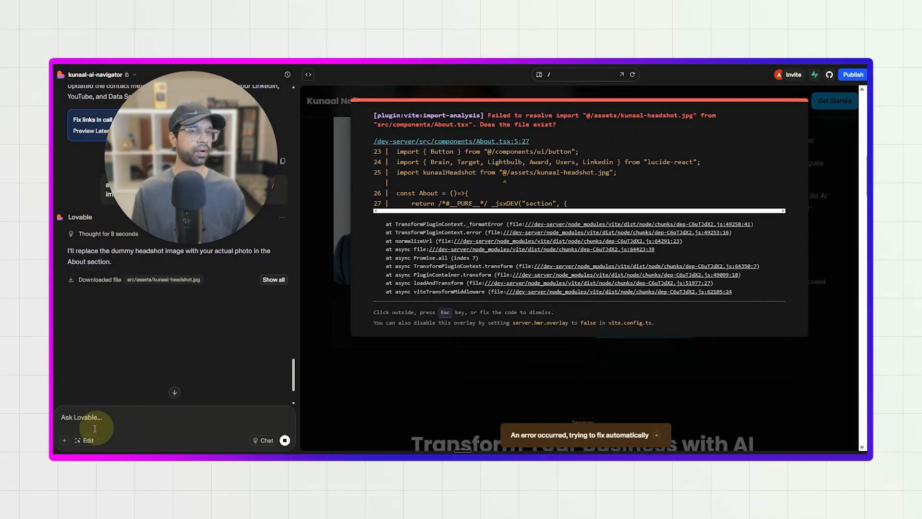
{"action": "left_click", "coordinate": [64, 439]}
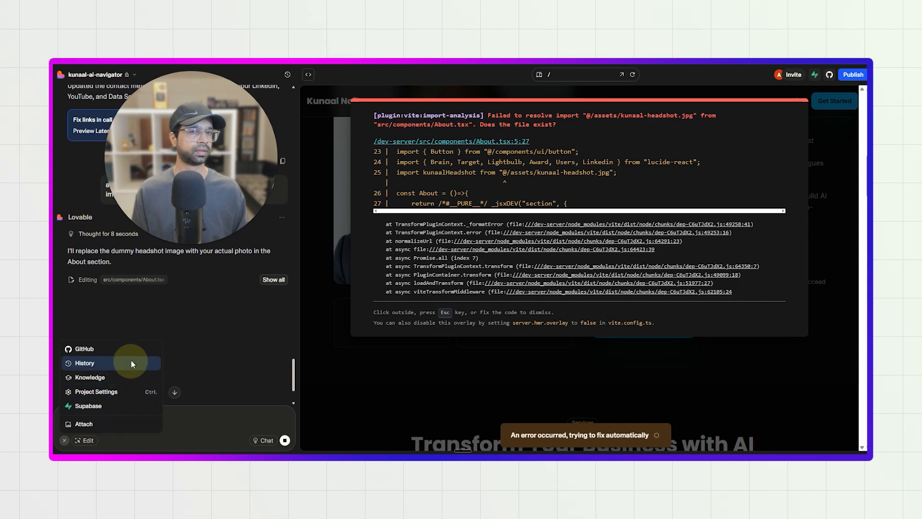
{"action": "left_click", "coordinate": [246, 329]}
Examine the replaced portrait in the About section, and look over the hero and success stories sections.
{"action": "scroll", "coordinate": [565, 321], "scroll_direction": "down", "scroll_amount": 4}
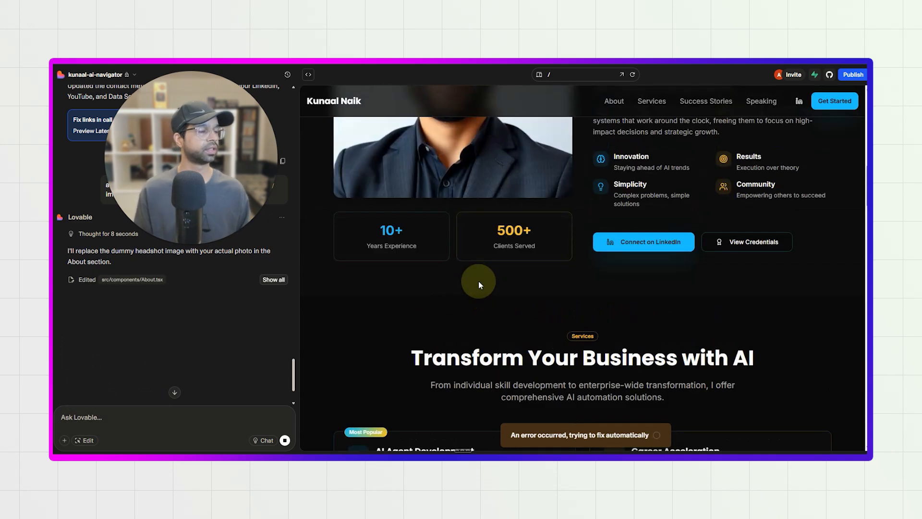
{"action": "scroll", "coordinate": [509, 283], "scroll_direction": "up", "scroll_amount": 5}
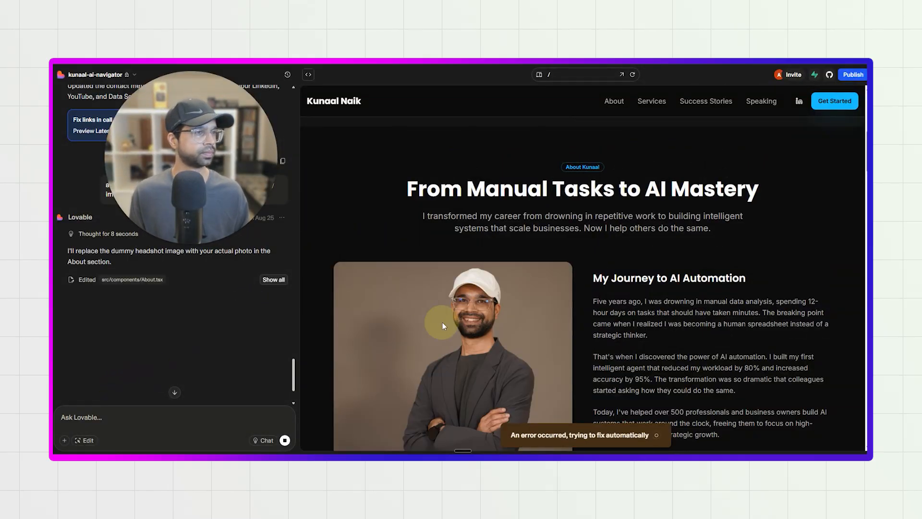
{"action": "scroll", "coordinate": [441, 321], "scroll_direction": "down", "scroll_amount": 3}
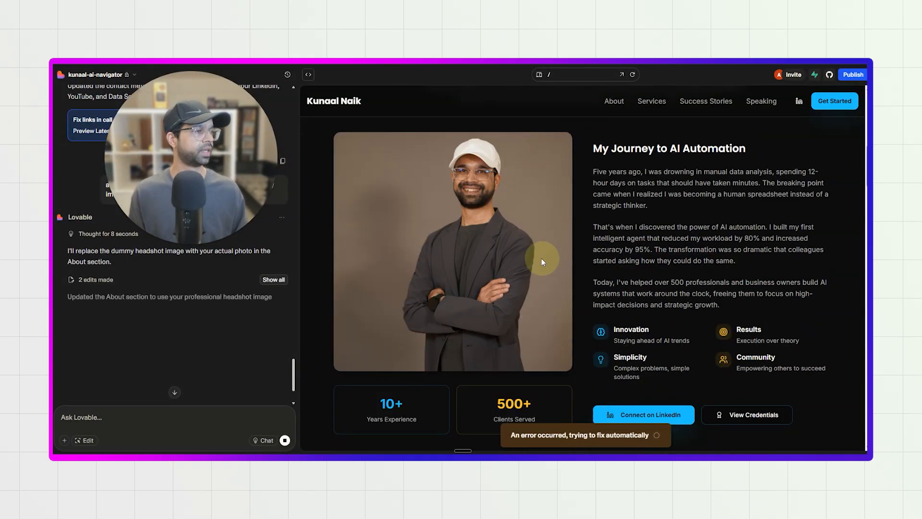
{"action": "scroll", "coordinate": [497, 303], "scroll_direction": "down", "scroll_amount": 2}
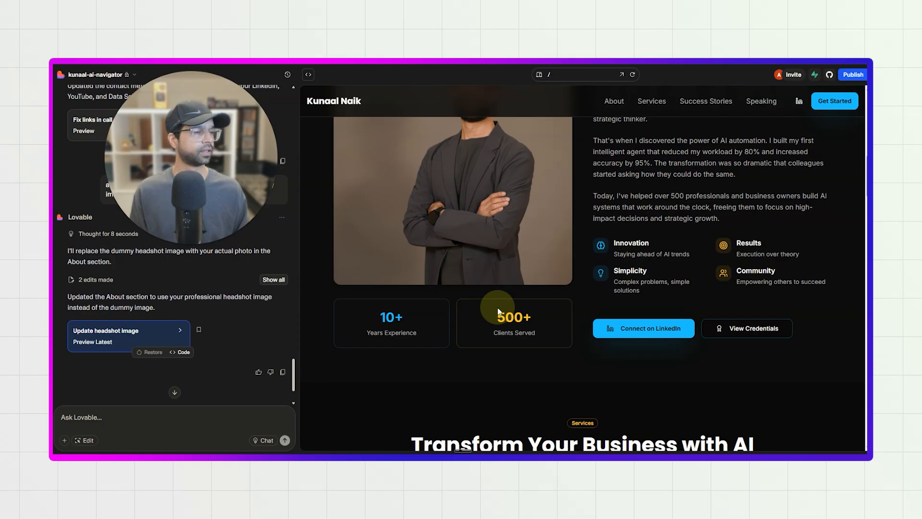
{"action": "scroll", "coordinate": [557, 379], "scroll_direction": "up", "scroll_amount": 10}
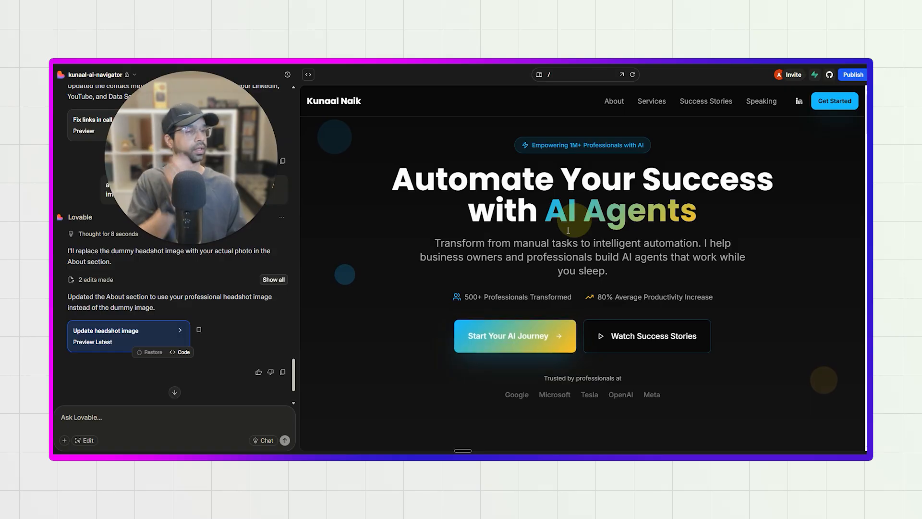
{"action": "scroll", "coordinate": [535, 234], "scroll_direction": "down", "scroll_amount": 10}
{"action": "scroll", "coordinate": [535, 235], "scroll_direction": "down", "scroll_amount": 5}
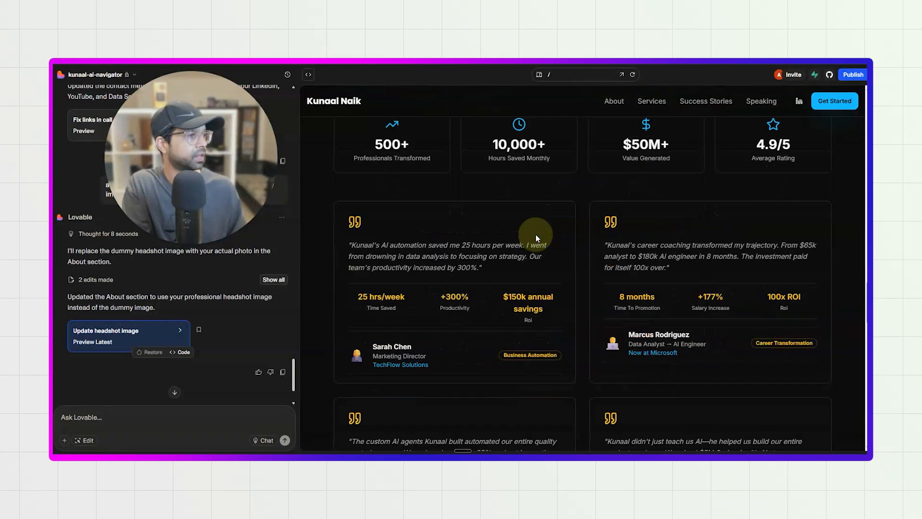
{"action": "scroll", "coordinate": [138, 354], "scroll_direction": "down", "scroll_amount": 2}
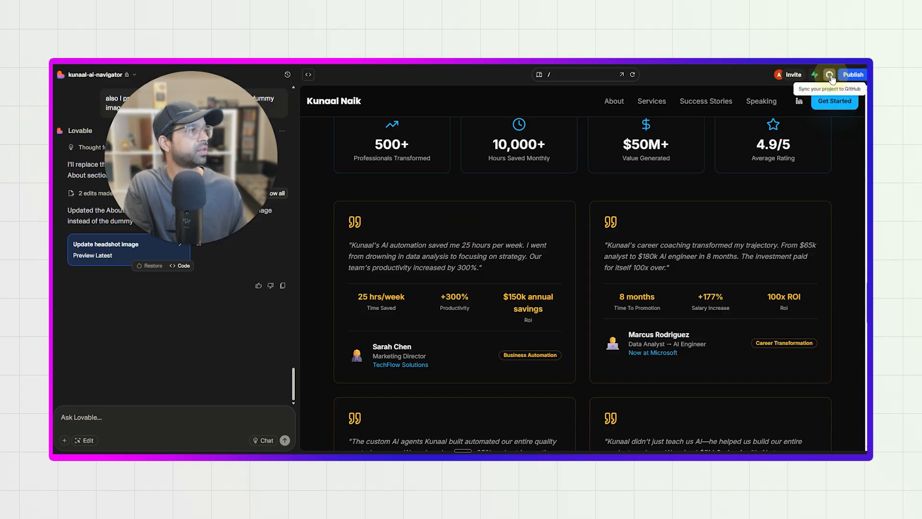
Publish the website to its lovable.app address and copy the live link.
{"action": "left_click", "coordinate": [849, 76]}
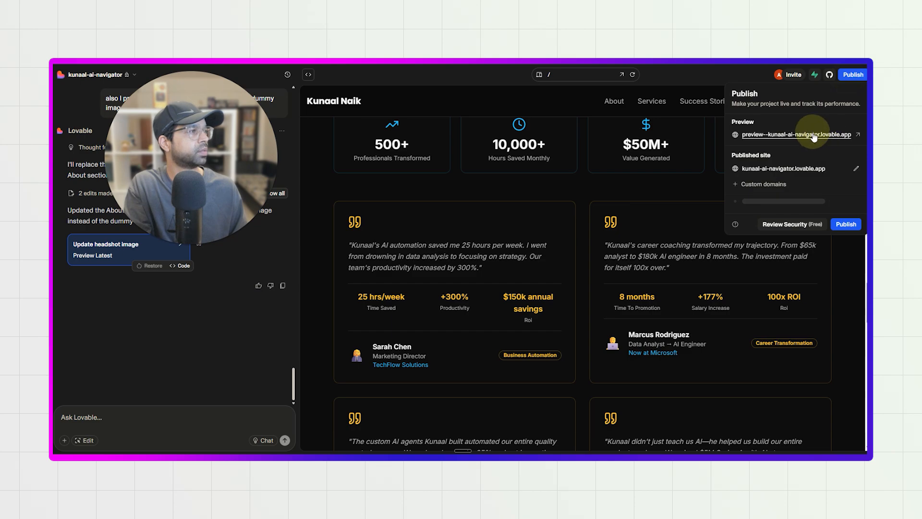
{"action": "left_click", "coordinate": [847, 225]}
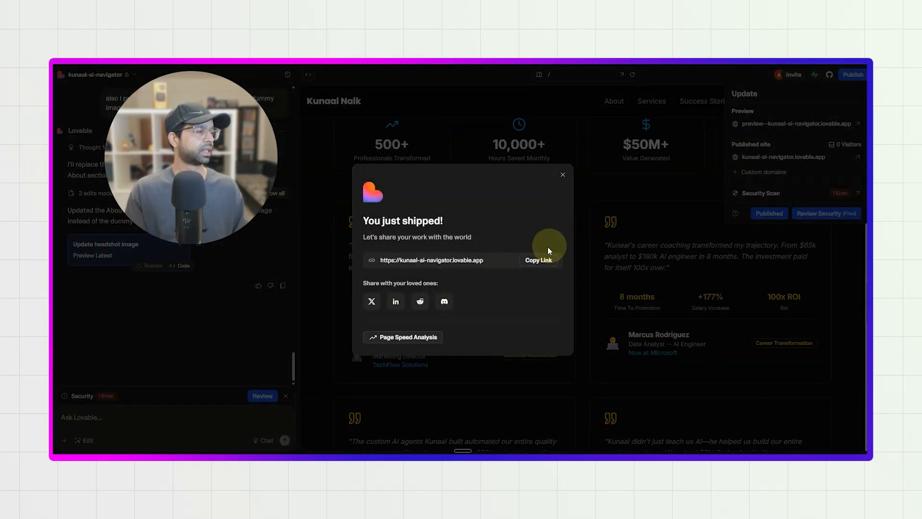
{"action": "left_click", "coordinate": [542, 260]}
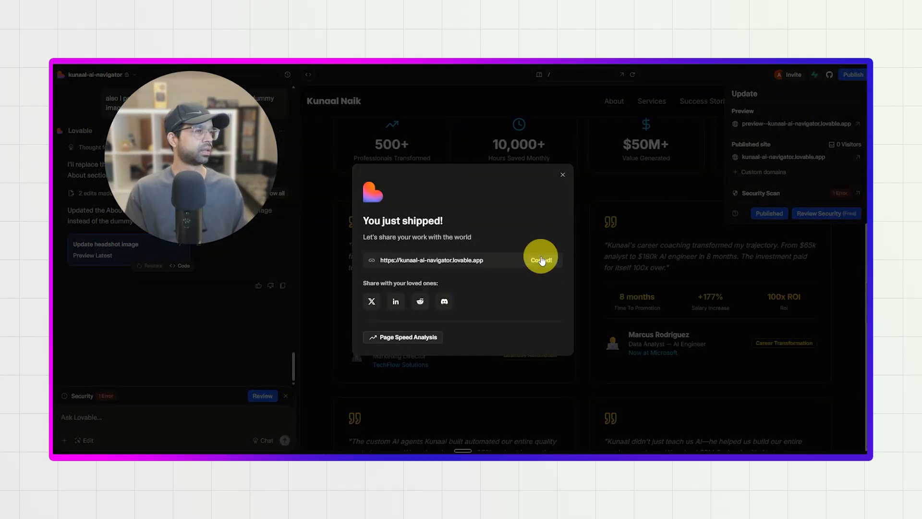
Open the copied live website address in a new browser tab.
{"action": "key", "text": "ctrl+t"}
{"action": "key", "text": "ctrl+v"}
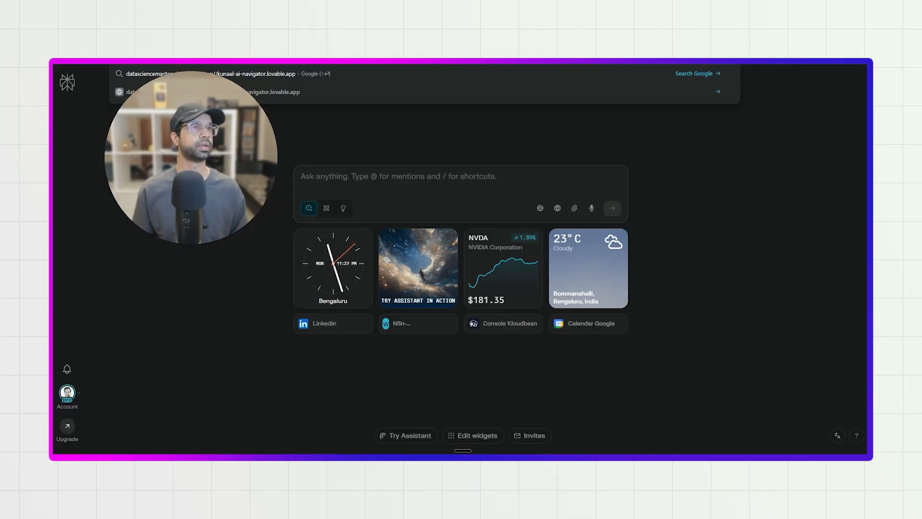
{"action": "key", "text": "ctrl+a"}
{"action": "key", "text": "ctrl+v"}
{"action": "key", "text": "Return"}
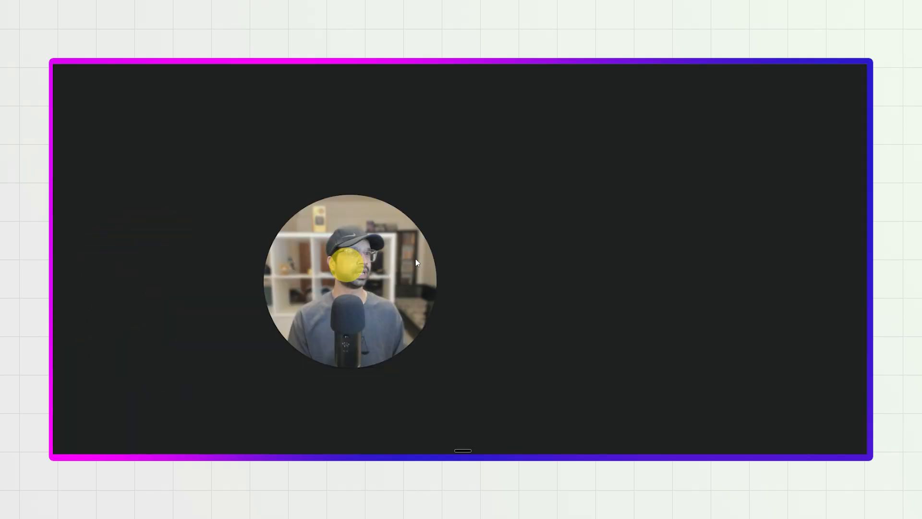
Look over the published website from the services section to the contact section.
{"action": "scroll", "coordinate": [295, 246], "scroll_direction": "down", "scroll_amount": 5}
{"action": "scroll", "coordinate": [295, 246], "scroll_direction": "down", "scroll_amount": 20}
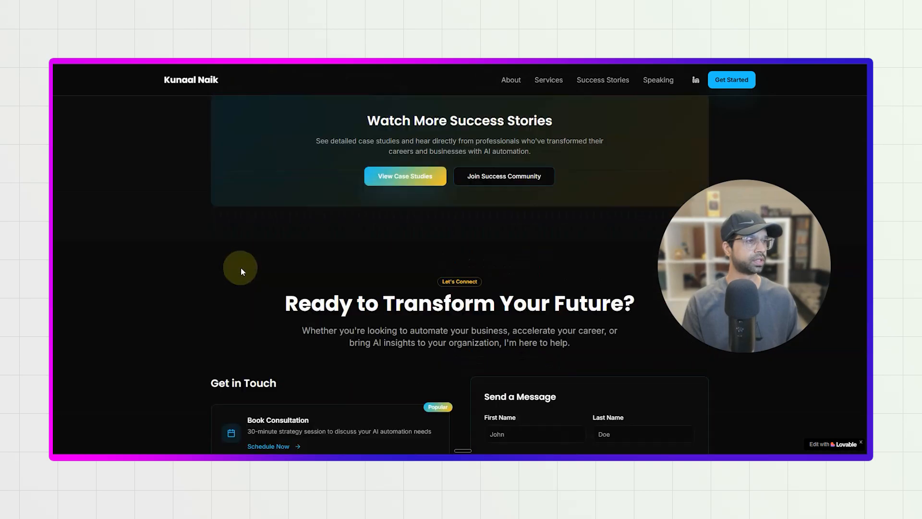
{"action": "scroll", "coordinate": [240, 267], "scroll_direction": "down", "scroll_amount": 5}
{"action": "scroll", "coordinate": [245, 271], "scroll_direction": "up", "scroll_amount": 20}
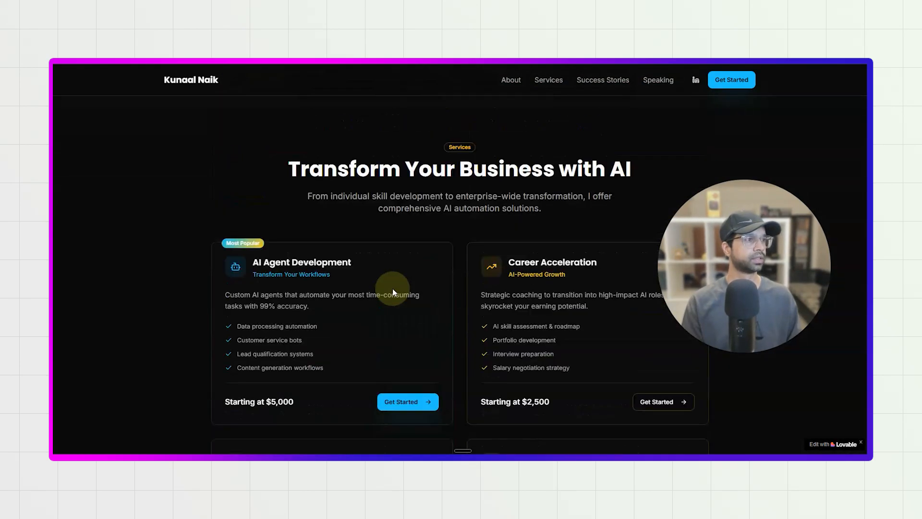
Switch back to the Lovable project, dismiss the publish confirmation and start connecting the project to GitHub.
{"action": "scroll", "coordinate": [392, 291], "scroll_direction": "up", "scroll_amount": 10}
{"action": "scroll", "coordinate": [766, 267], "scroll_direction": "up", "scroll_amount": 2}
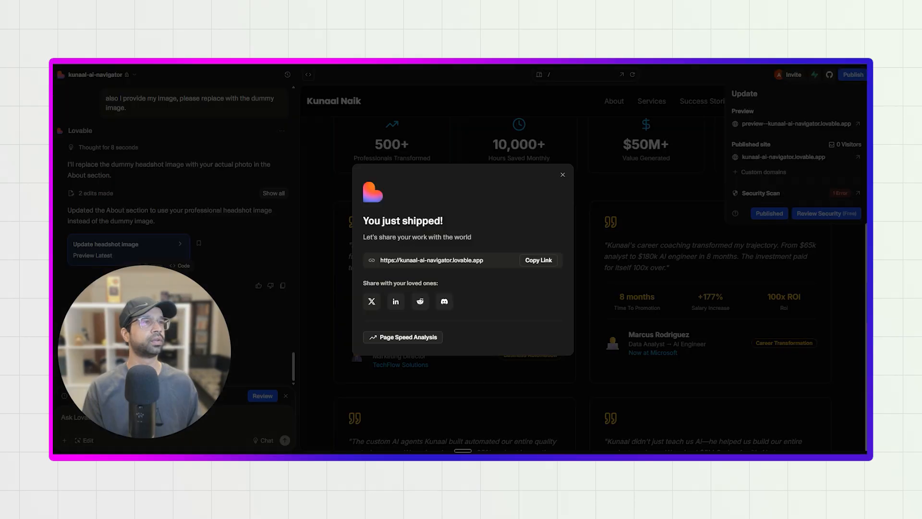
{"action": "left_click", "coordinate": [562, 174]}
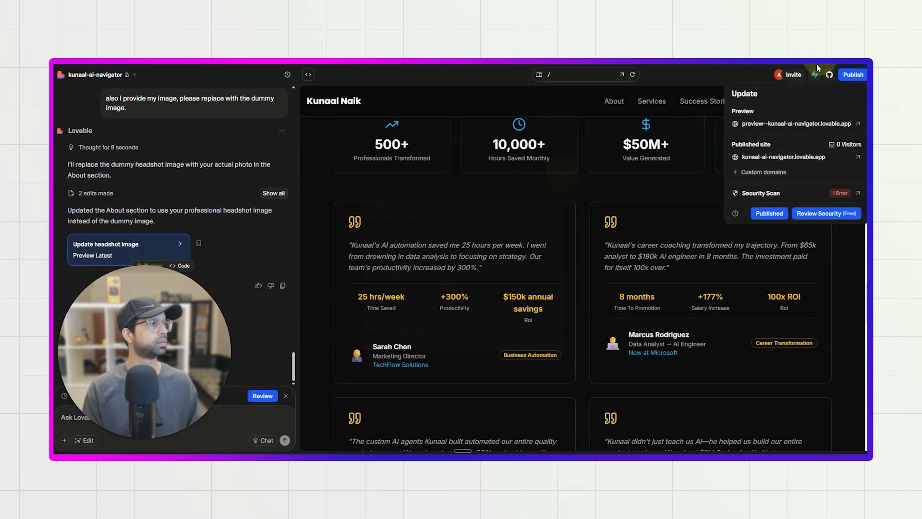
{"action": "left_click", "coordinate": [829, 74]}
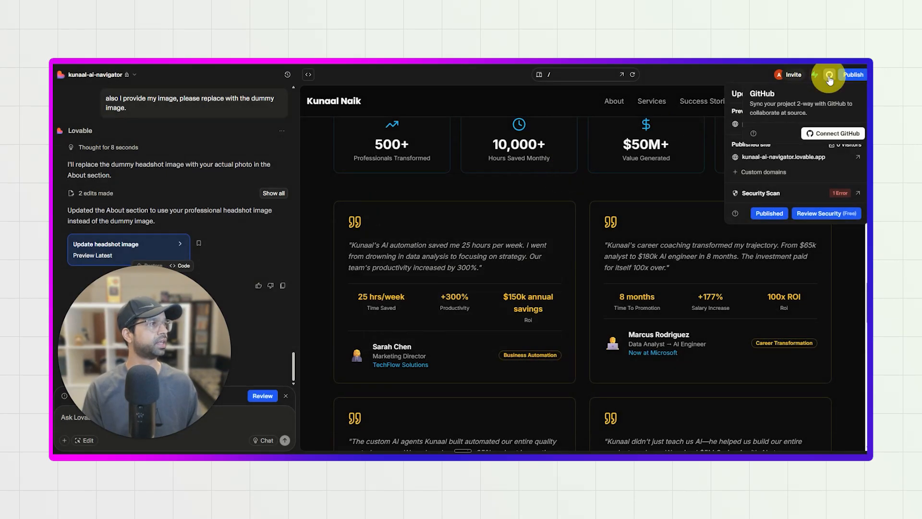
{"action": "left_click", "coordinate": [818, 137]}
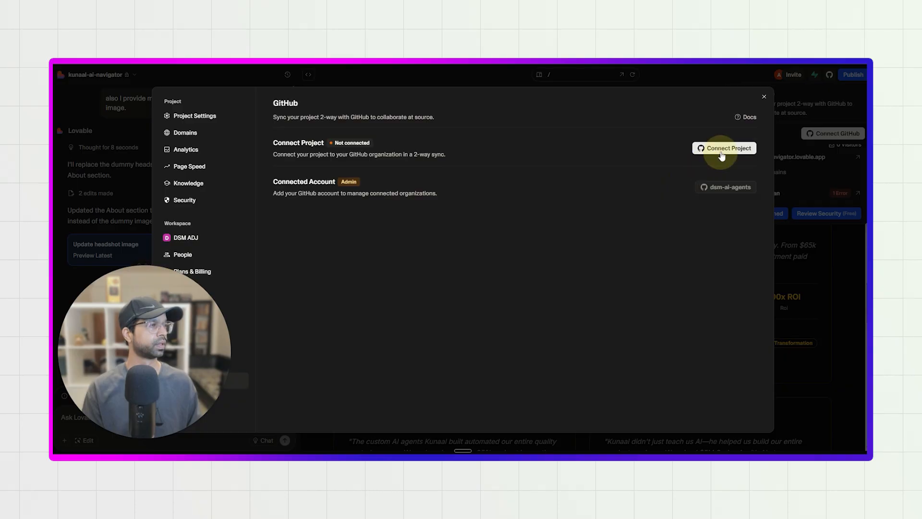
{"action": "left_click", "coordinate": [723, 148]}
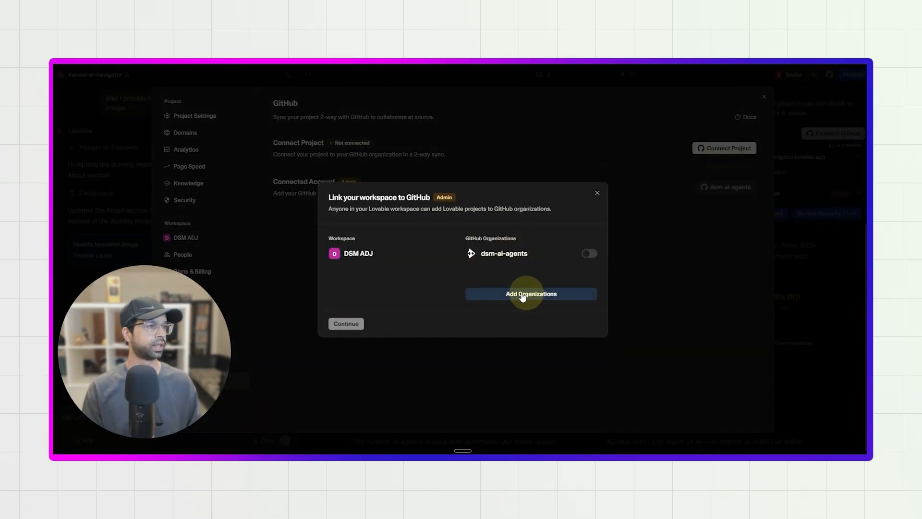
Enable the dsm-ai-agents GitHub organization for the workspace and connect the project to it.
{"action": "left_click", "coordinate": [588, 254]}
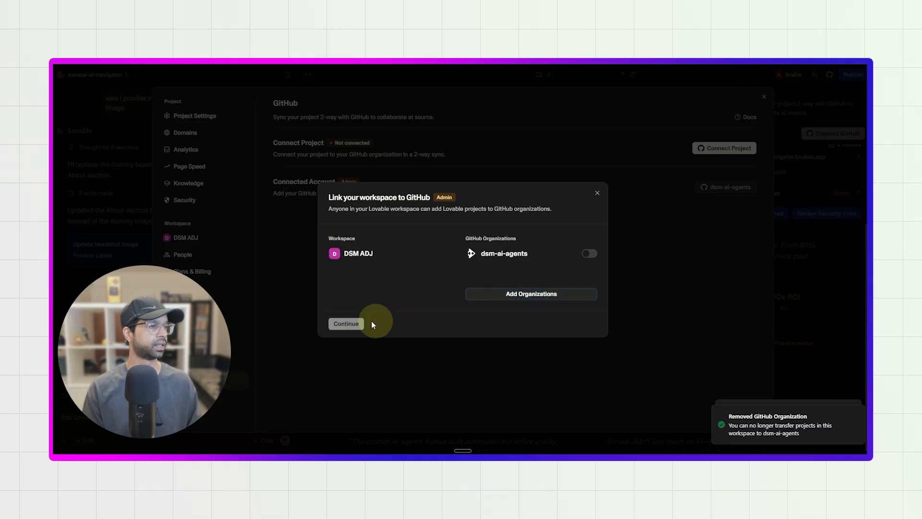
{"action": "left_click", "coordinate": [587, 252]}
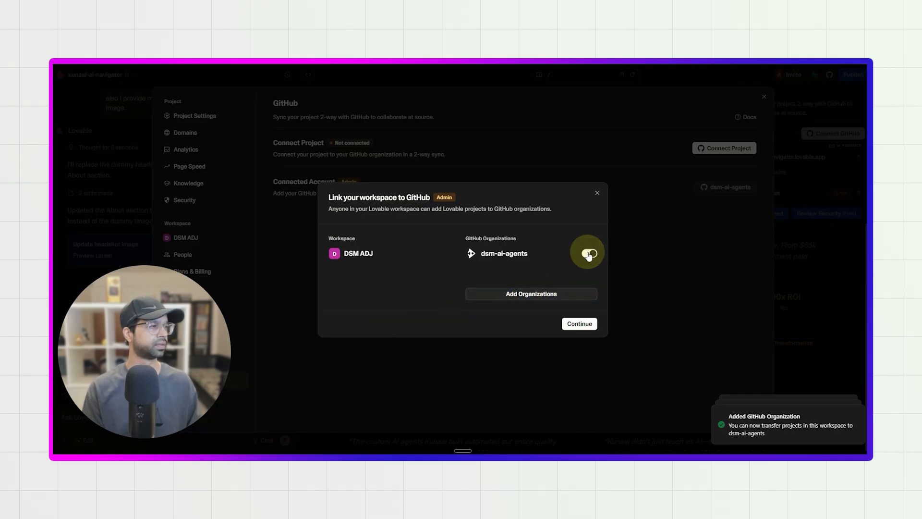
{"action": "left_click", "coordinate": [581, 323]}
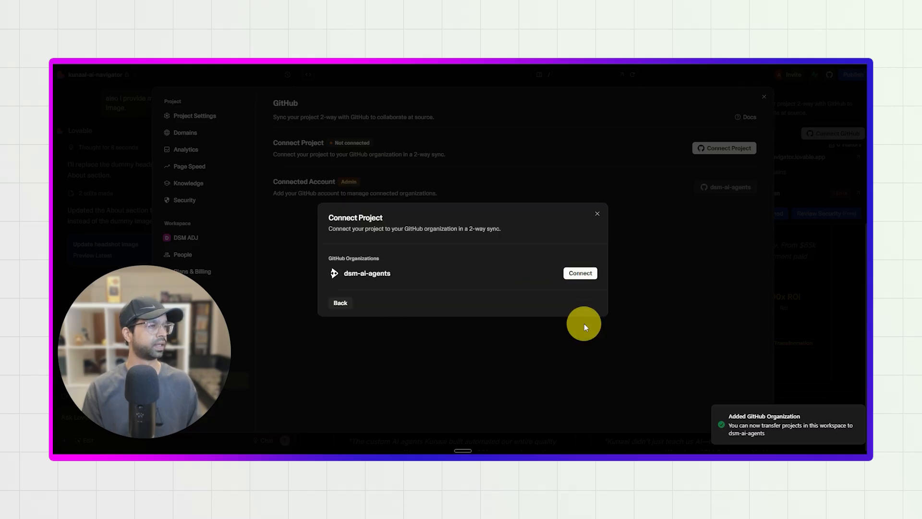
{"action": "left_click", "coordinate": [581, 273]}
{"action": "left_click", "coordinate": [527, 291]}
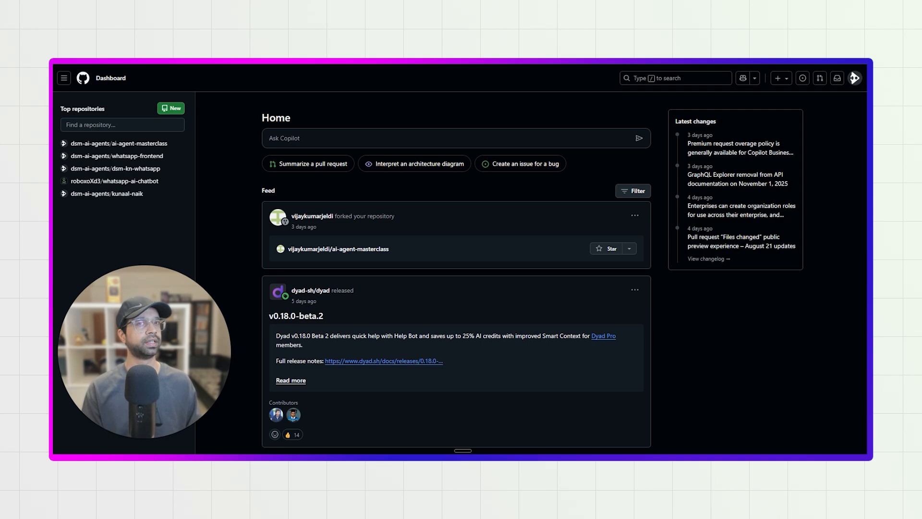
Reload the GitHub dashboard at github.com to check the list of repositories for the connected project.
{"action": "key", "text": "F5"}
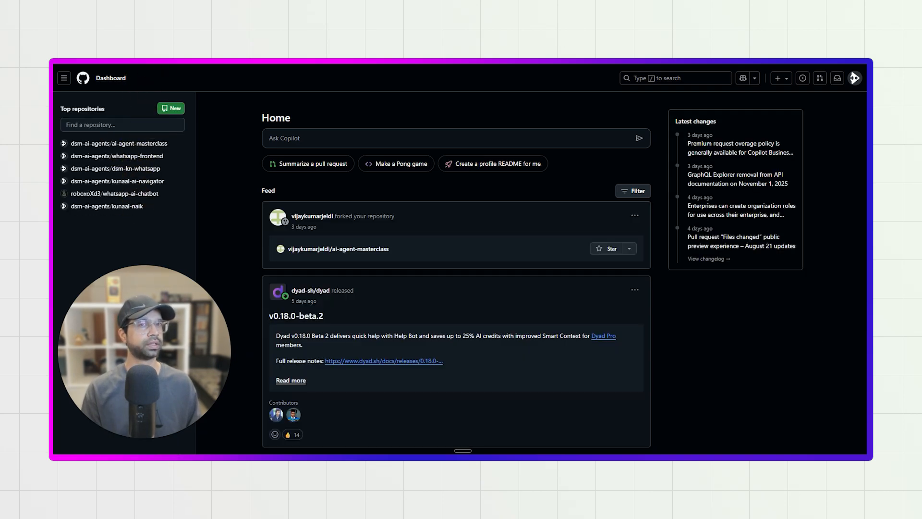
{"action": "type", "text": "+"}
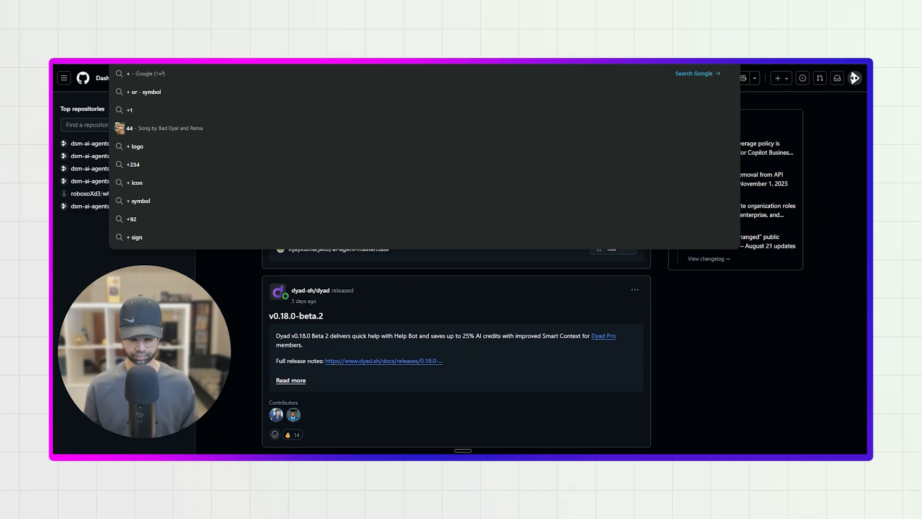
{"action": "key", "text": "BackSpace"}
{"action": "type", "text": "github.com"}
{"action": "key", "text": "Return"}
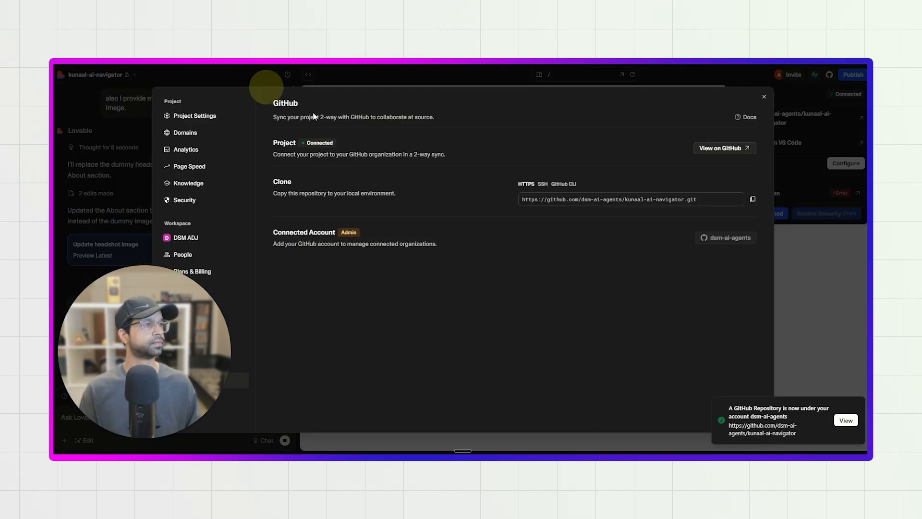
Open the connected repository in a new browser tab using its copied HTTPS clone URL, and look over its files and README.
{"action": "left_click", "coordinate": [752, 200]}
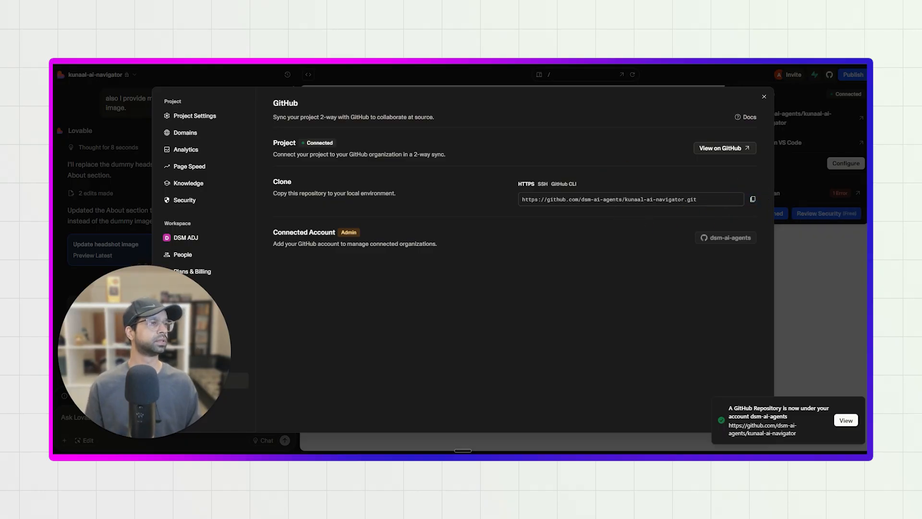
{"action": "key", "text": "ctrl+t"}
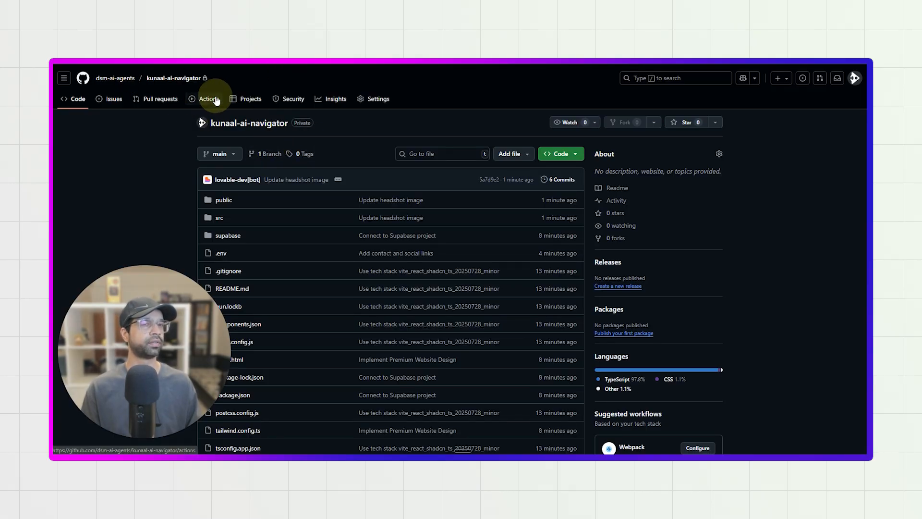
{"action": "scroll", "coordinate": [318, 225], "scroll_direction": "down", "scroll_amount": 15}
{"action": "scroll", "coordinate": [317, 225], "scroll_direction": "down", "scroll_amount": 3}
{"action": "scroll", "coordinate": [336, 322], "scroll_direction": "up", "scroll_amount": 8}
{"action": "scroll", "coordinate": [296, 295], "scroll_direction": "up", "scroll_amount": 1}
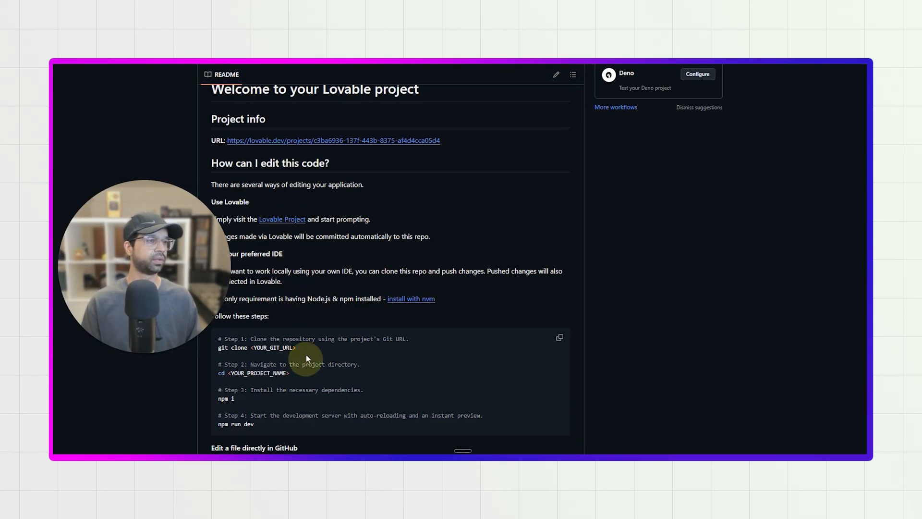
{"action": "scroll", "coordinate": [298, 96], "scroll_direction": "up", "scroll_amount": 10}
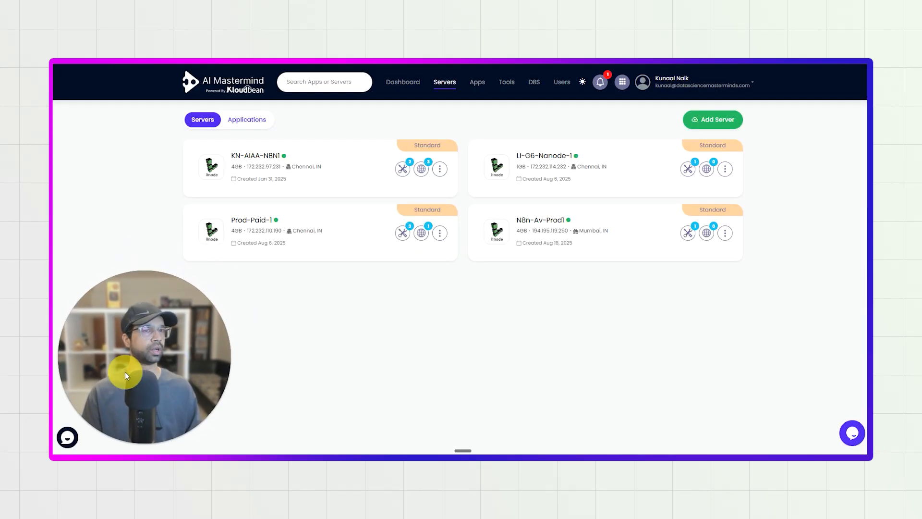
Start adding a Linode server in Kloudbean, compare the standard sizes and choose the 1 GB one.
{"action": "left_click", "coordinate": [699, 119]}
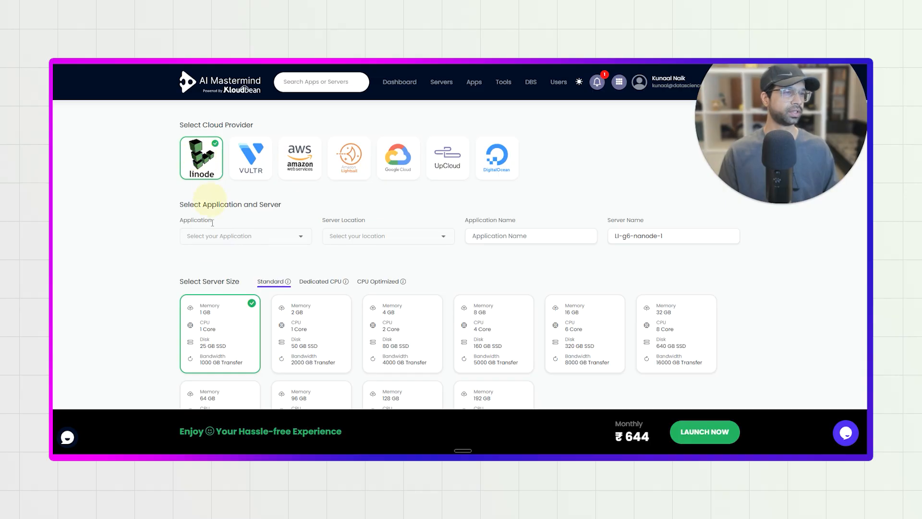
{"action": "left_click", "coordinate": [389, 353]}
{"action": "left_click", "coordinate": [281, 330]}
{"action": "left_click", "coordinate": [237, 336]}
{"action": "left_click", "coordinate": [318, 316]}
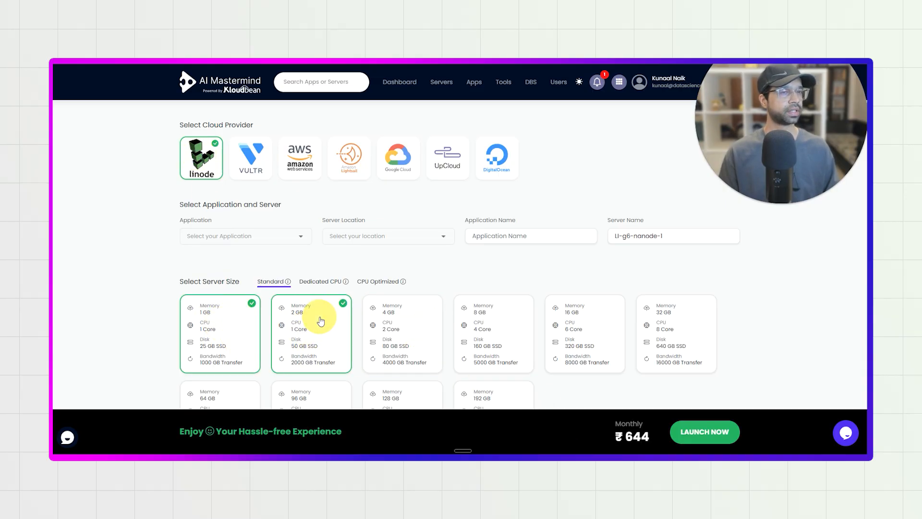
{"action": "left_click", "coordinate": [284, 244]}
{"action": "scroll", "coordinate": [262, 255], "scroll_direction": "down", "scroll_amount": 3}
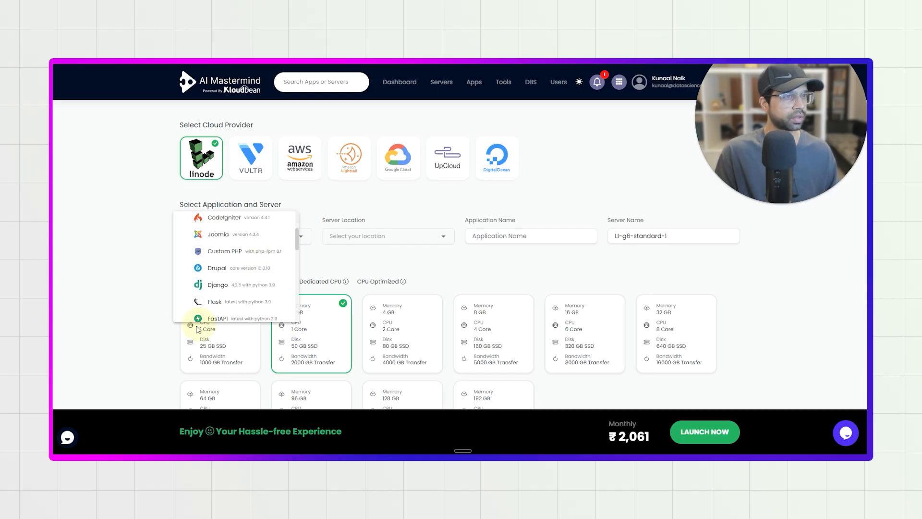
{"action": "left_click", "coordinate": [156, 336]}
{"action": "left_click", "coordinate": [207, 335]}
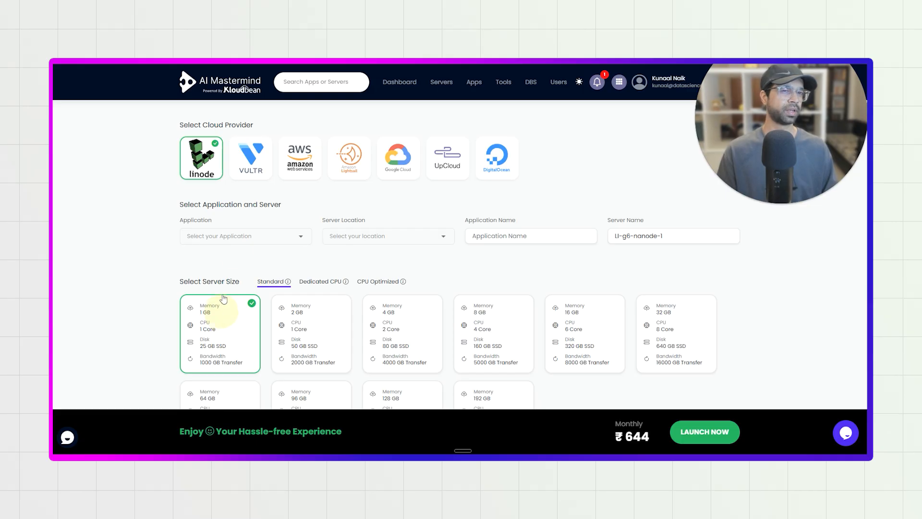
Choose Lovable Site react with auto build and the Chennai, IN location for the server, and leave without launching.
{"action": "left_click", "coordinate": [239, 243]}
{"action": "scroll", "coordinate": [235, 260], "scroll_direction": "down", "scroll_amount": 3}
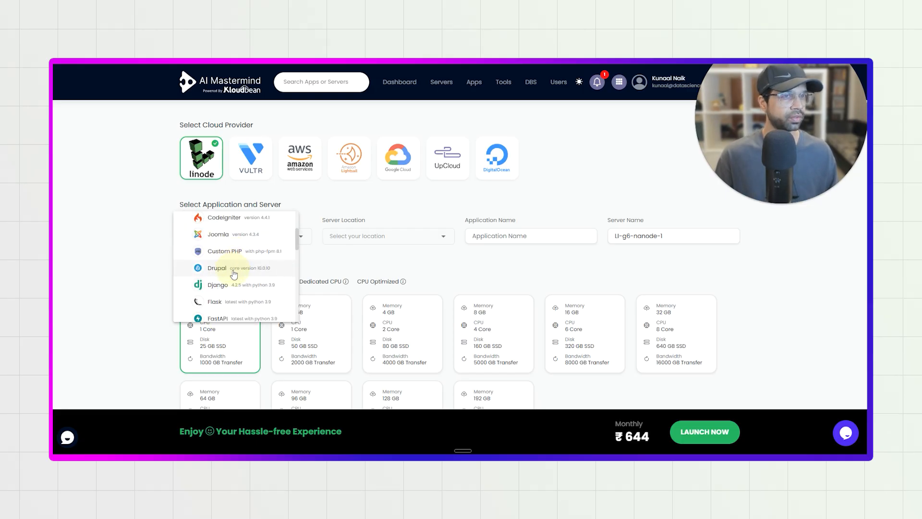
{"action": "scroll", "coordinate": [234, 273], "scroll_direction": "down", "scroll_amount": 5}
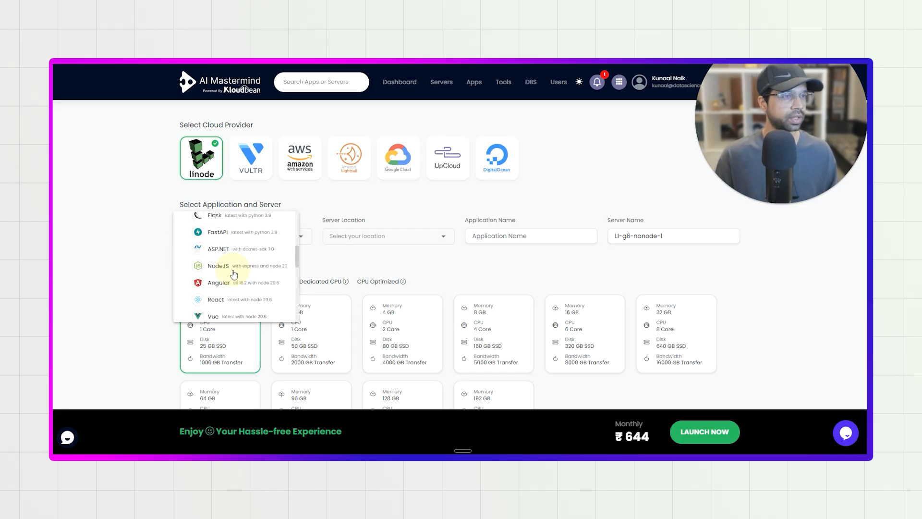
{"action": "left_click", "coordinate": [228, 307]}
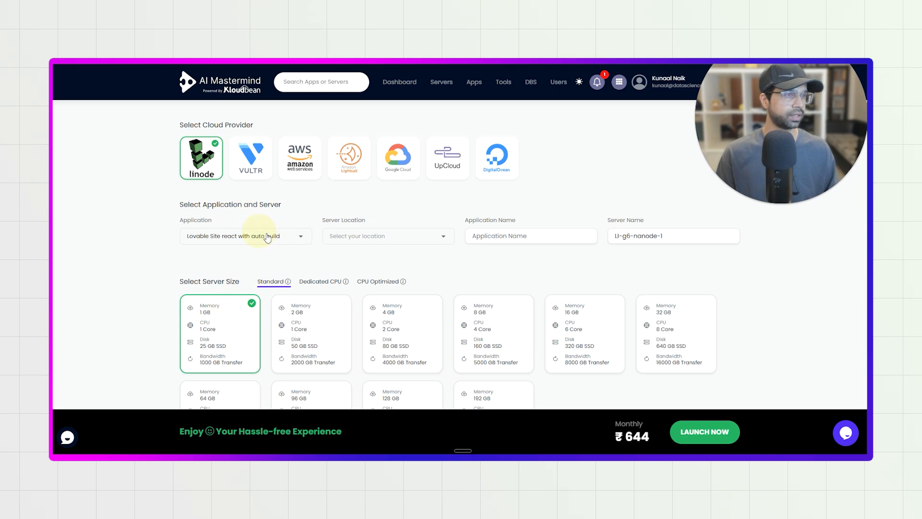
{"action": "left_click", "coordinate": [375, 241]}
{"action": "scroll", "coordinate": [376, 269], "scroll_direction": "down", "scroll_amount": 5}
{"action": "left_click", "coordinate": [375, 298]}
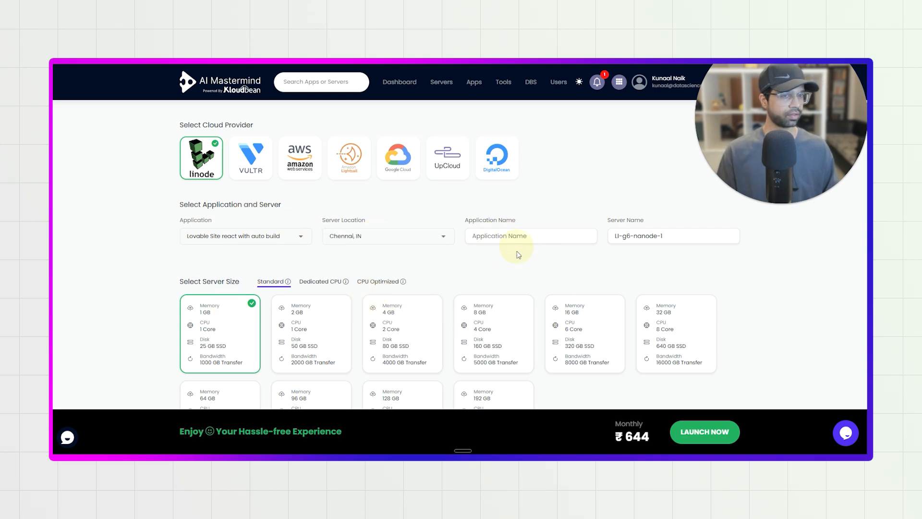
{"action": "left_click", "coordinate": [452, 99]}
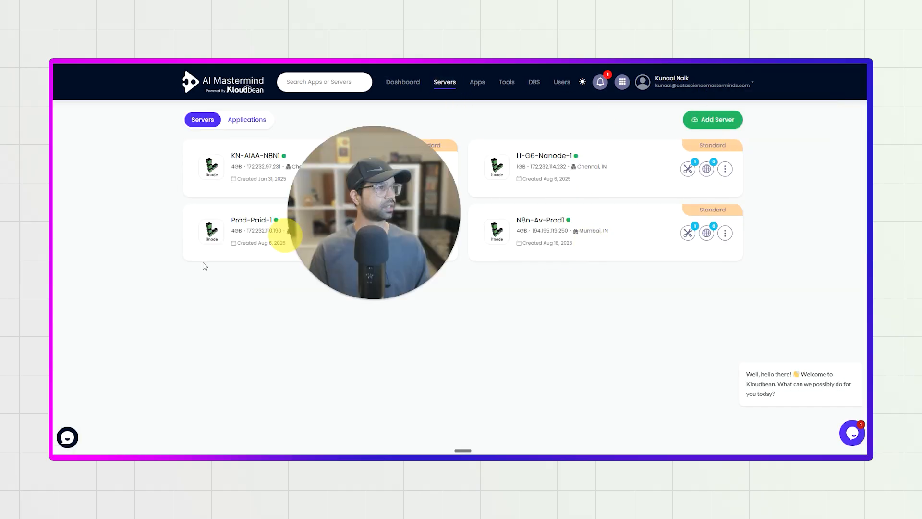
Open the form for adding a new application to the existing LI-G6-Nanode-1 server.
{"action": "left_click", "coordinate": [556, 155]}
{"action": "left_click", "coordinate": [207, 119]}
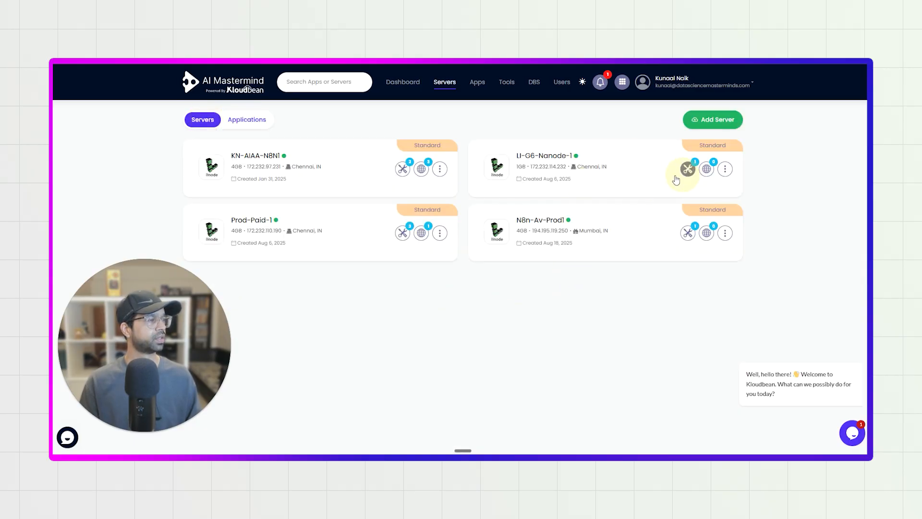
{"action": "left_click", "coordinate": [706, 169]}
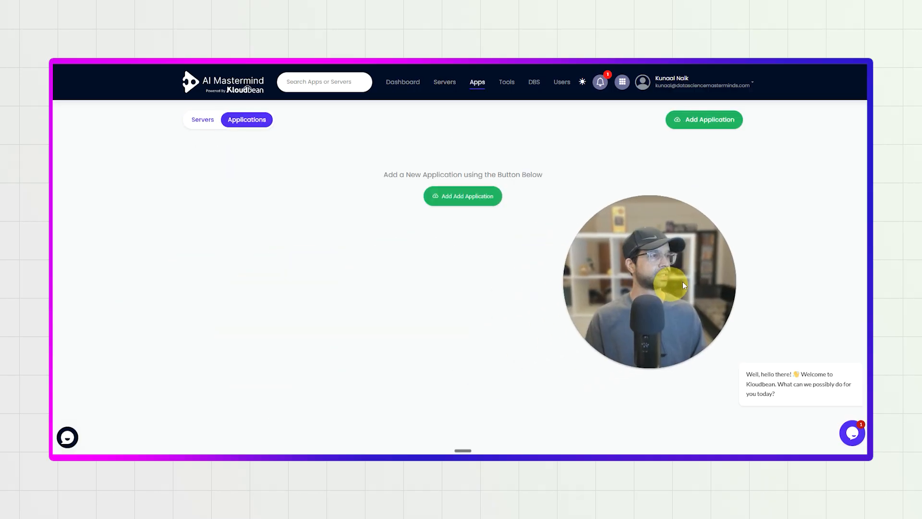
{"action": "left_click", "coordinate": [473, 312]}
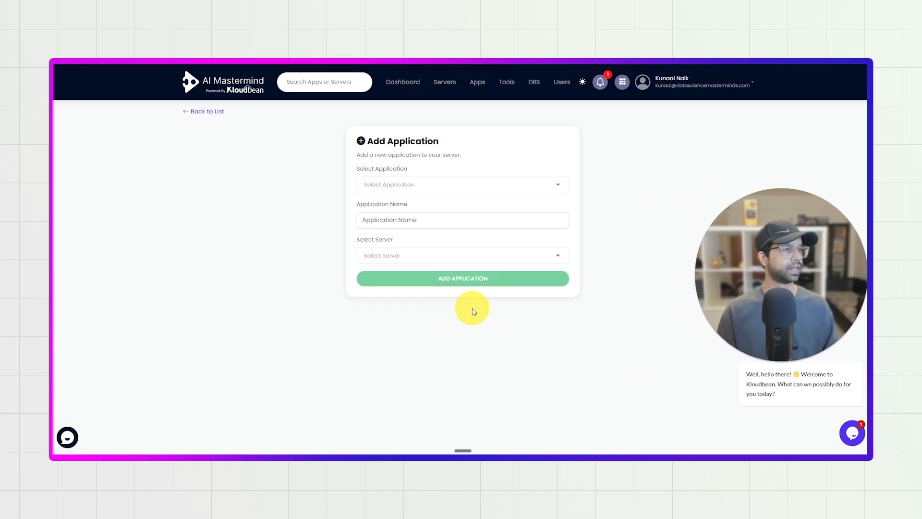
Add a Lovable Site react with auto build application named kn-personal-brand to the server.
{"action": "left_click", "coordinate": [412, 185]}
{"action": "scroll", "coordinate": [415, 210], "scroll_direction": "down", "scroll_amount": 5}
{"action": "scroll", "coordinate": [413, 220], "scroll_direction": "down", "scroll_amount": 3}
{"action": "left_click", "coordinate": [412, 212]}
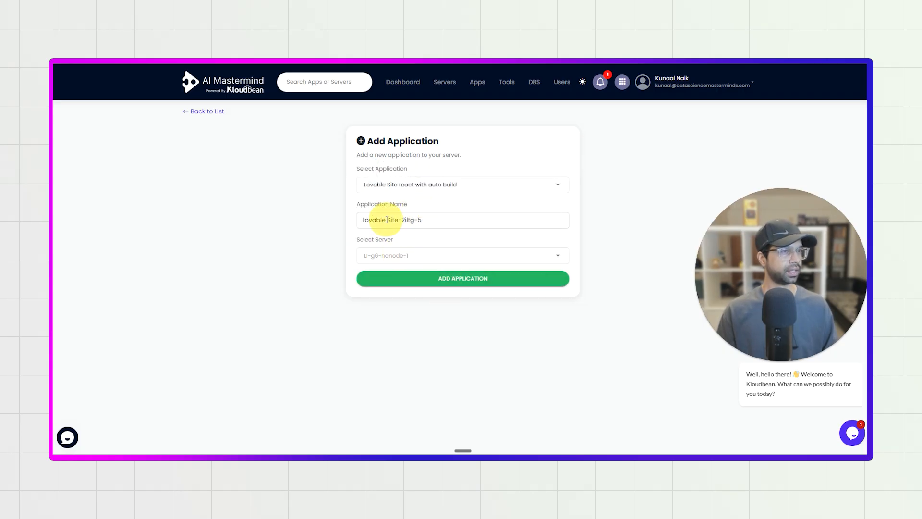
{"action": "left_click_drag", "start_coordinate": [387, 219], "coordinate": [474, 222]}
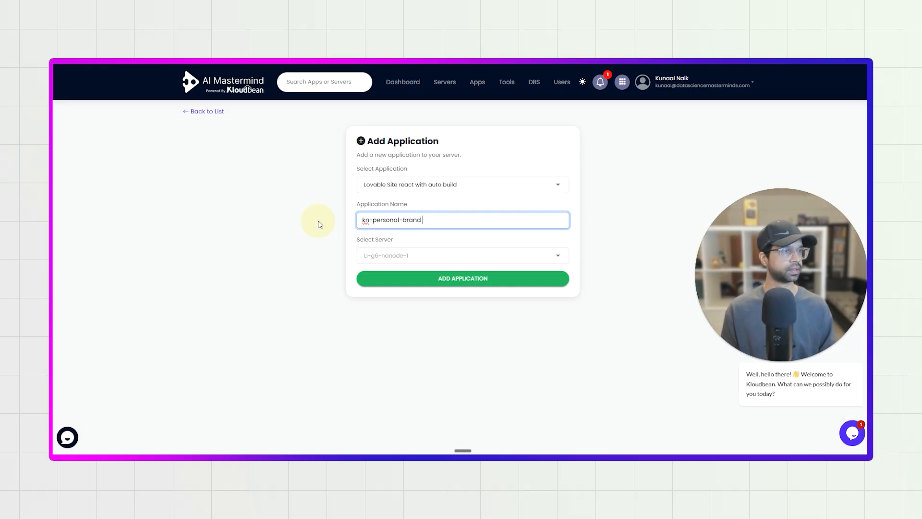
{"action": "left_click", "coordinate": [405, 279]}
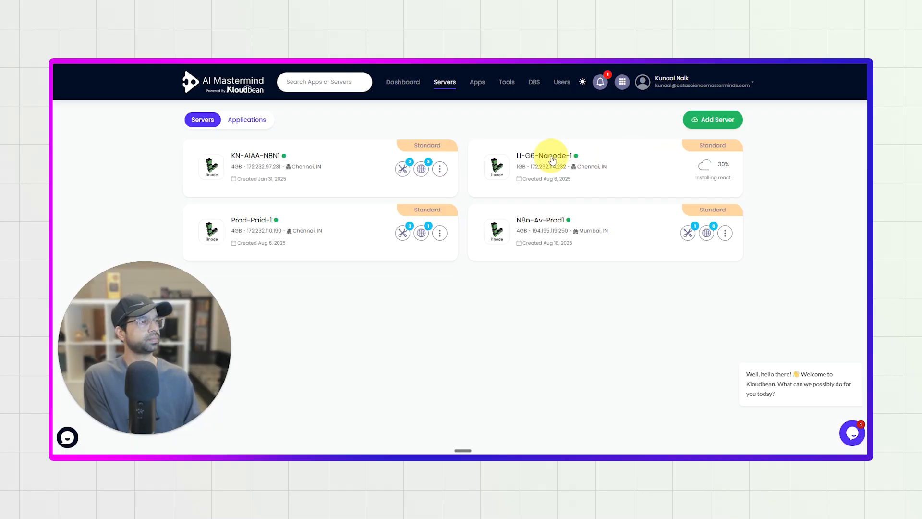
Open the Kn-Personal-Brand application on the LI-G6-Nanode-1 server and visit its application URL.
{"action": "left_click", "coordinate": [704, 165]}
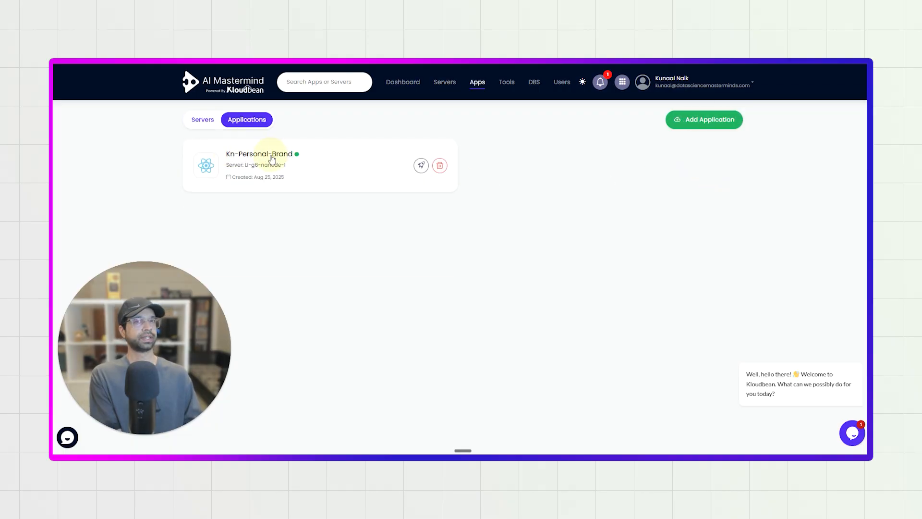
{"action": "left_click", "coordinate": [269, 156]}
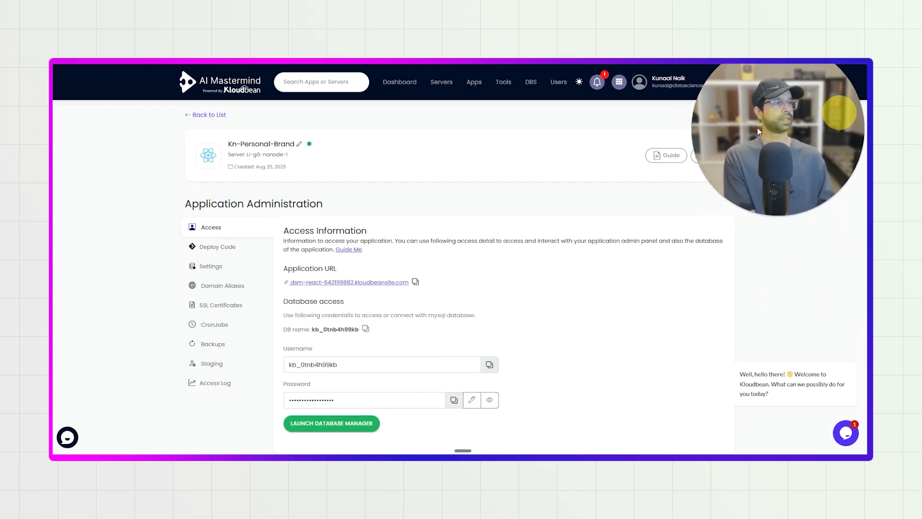
{"action": "left_click", "coordinate": [401, 284]}
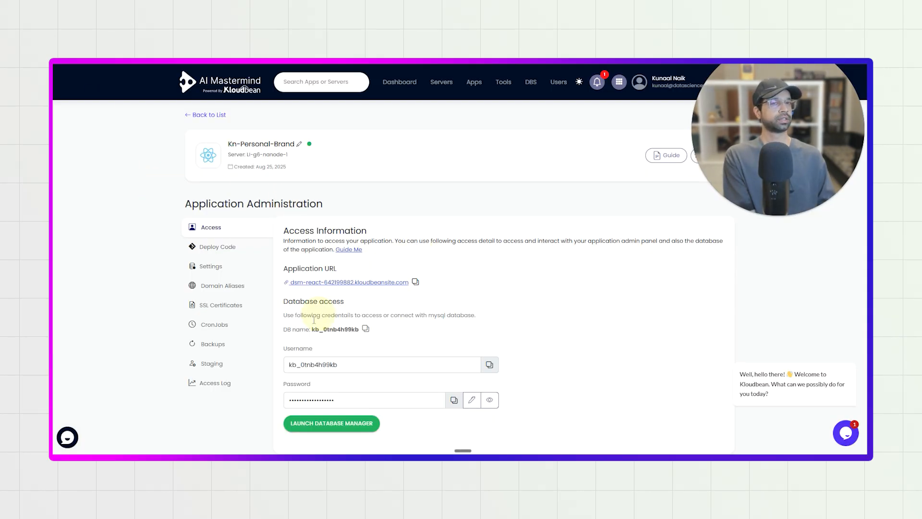
Open the application's code deployment settings and copy the project repository's clone URL from GitHub.
{"action": "left_click", "coordinate": [234, 248]}
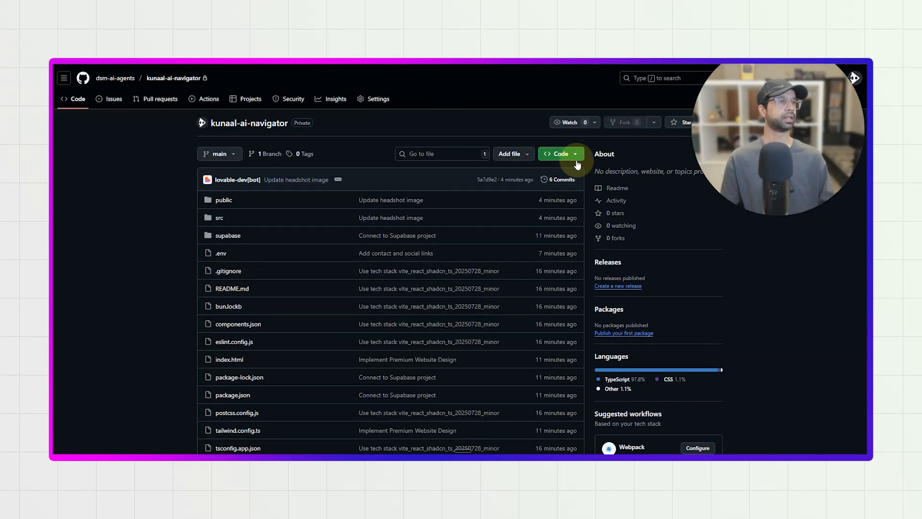
{"action": "left_click", "coordinate": [559, 154]}
{"action": "left_click", "coordinate": [570, 230]}
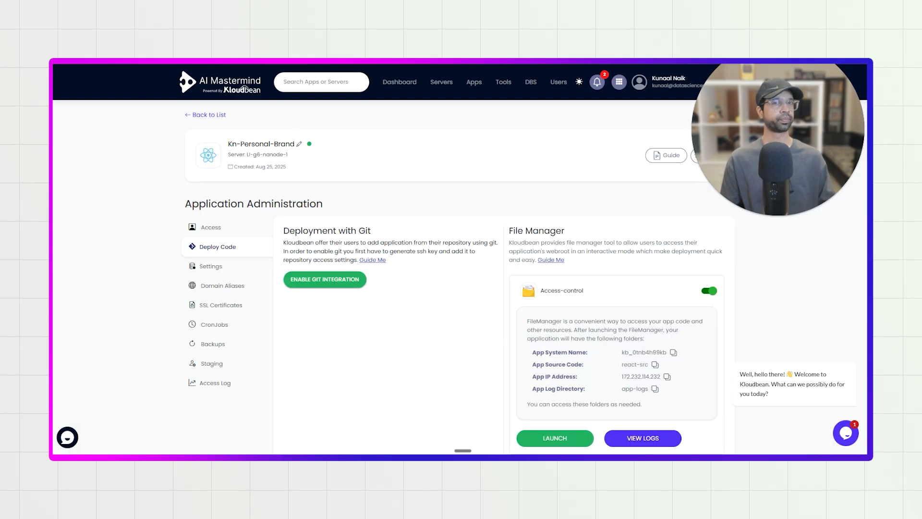
Enable Git integration for the application, enter the copied repository URL as the Git branch address and request its branches.
{"action": "left_click", "coordinate": [344, 288]}
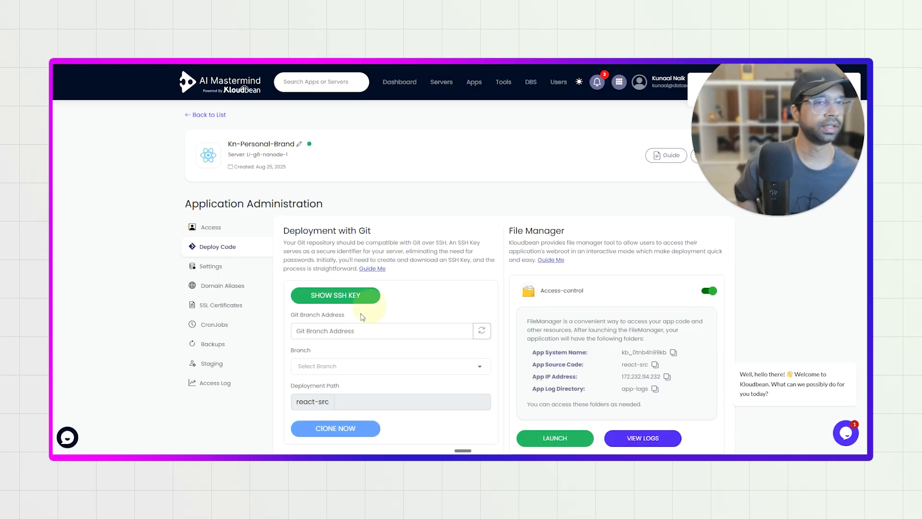
{"action": "left_click", "coordinate": [351, 329]}
{"action": "key", "text": "ctrl+v"}
{"action": "left_click", "coordinate": [482, 330]}
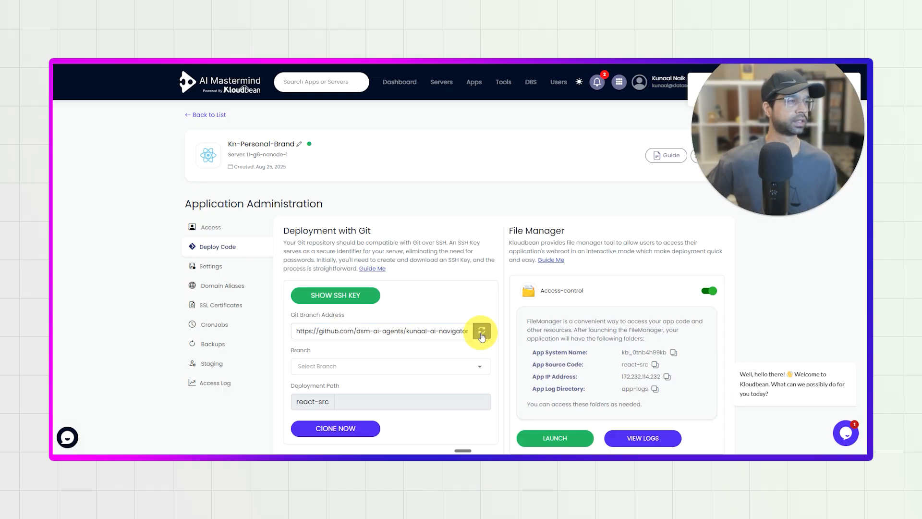
{"action": "scroll", "coordinate": [482, 374], "scroll_direction": "down", "scroll_amount": 2}
{"action": "scroll", "coordinate": [471, 380], "scroll_direction": "up", "scroll_amount": 2}
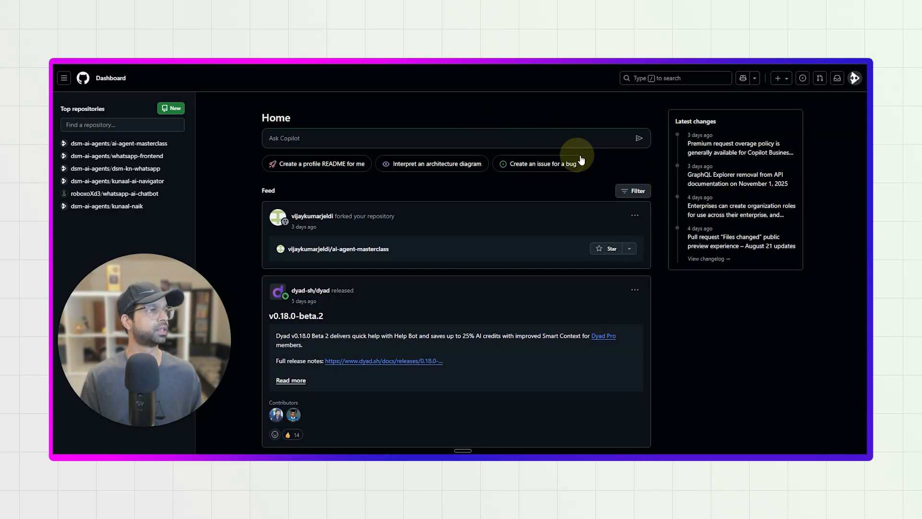
Switch to the project repository's settings on GitHub and request changing its visibility to public, accepting the listed effects.
{"action": "left_click", "coordinate": [561, 153]}
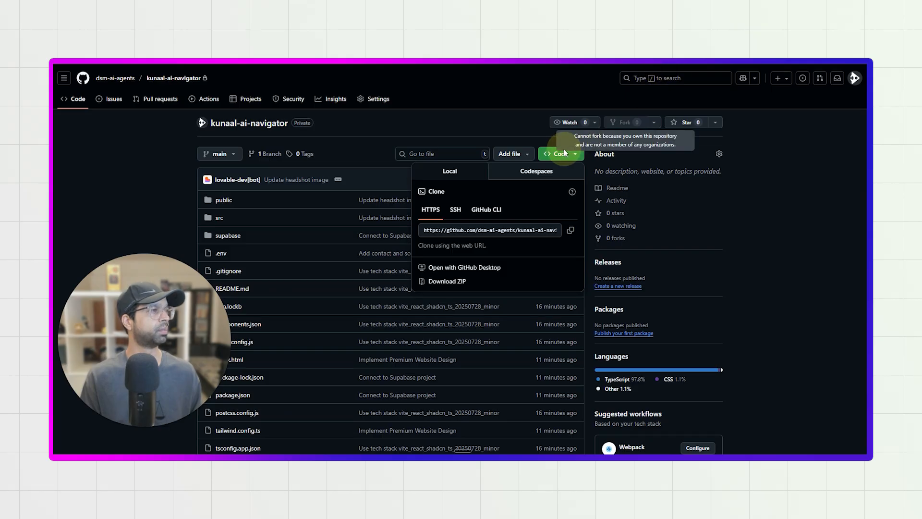
{"action": "left_click", "coordinate": [379, 99]}
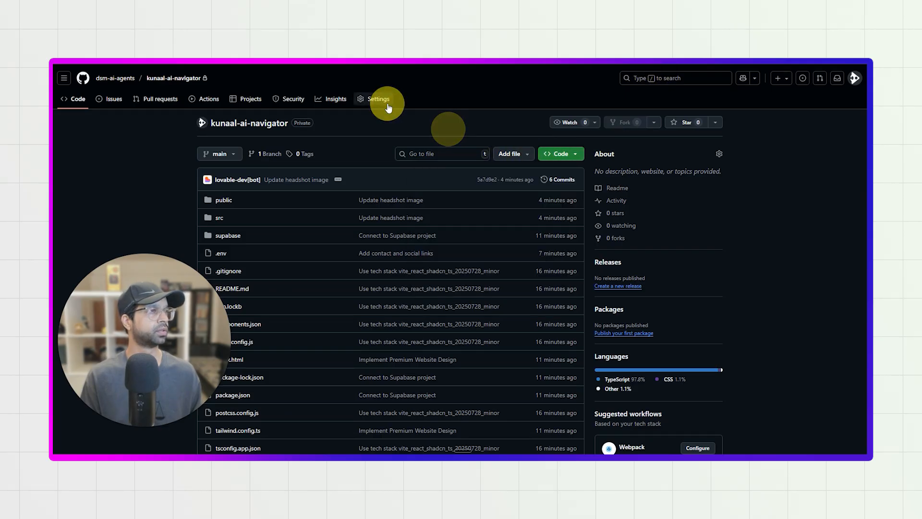
{"action": "scroll", "coordinate": [351, 307], "scroll_direction": "down", "scroll_amount": 7}
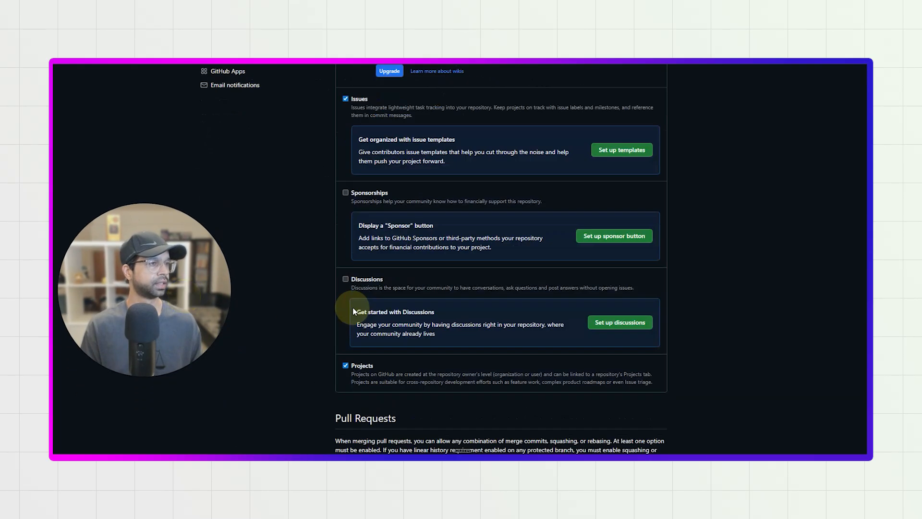
{"action": "scroll", "coordinate": [350, 307], "scroll_direction": "down", "scroll_amount": 4}
{"action": "scroll", "coordinate": [350, 309], "scroll_direction": "down", "scroll_amount": 10}
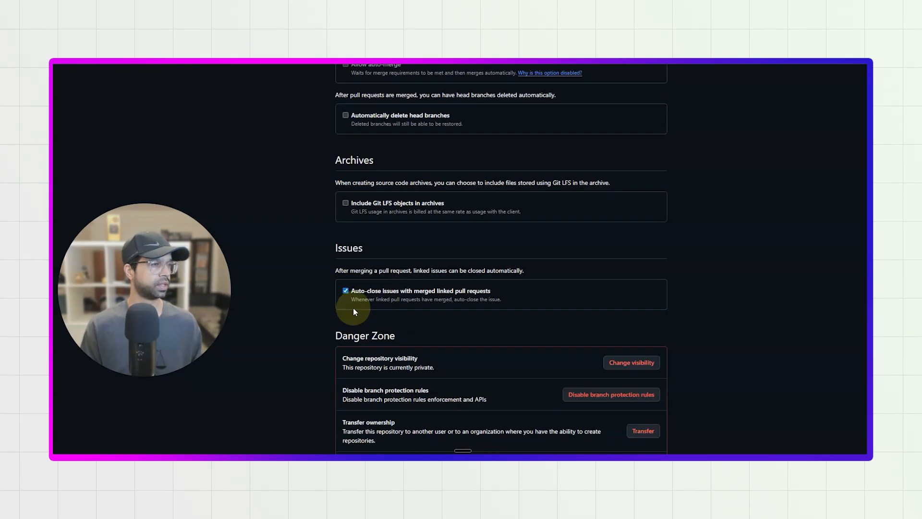
{"action": "left_click", "coordinate": [627, 275]}
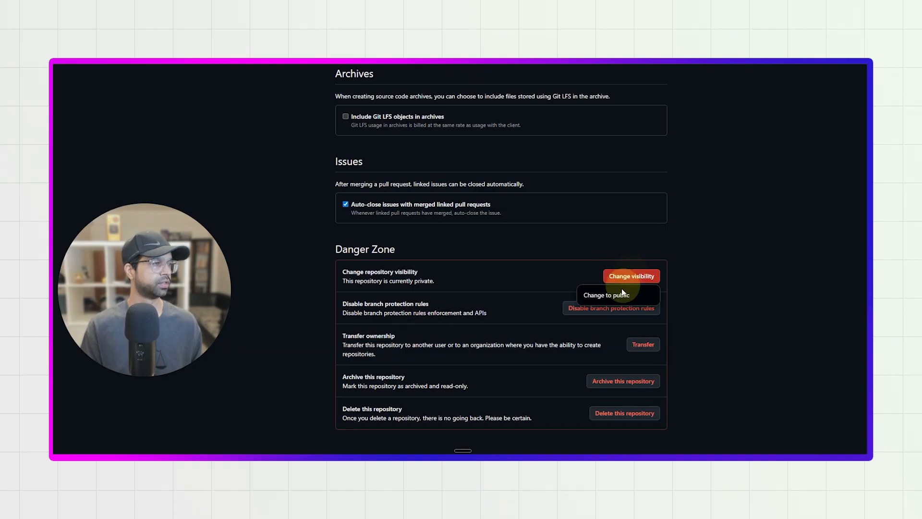
{"action": "left_click", "coordinate": [621, 293]}
{"action": "left_click", "coordinate": [473, 299]}
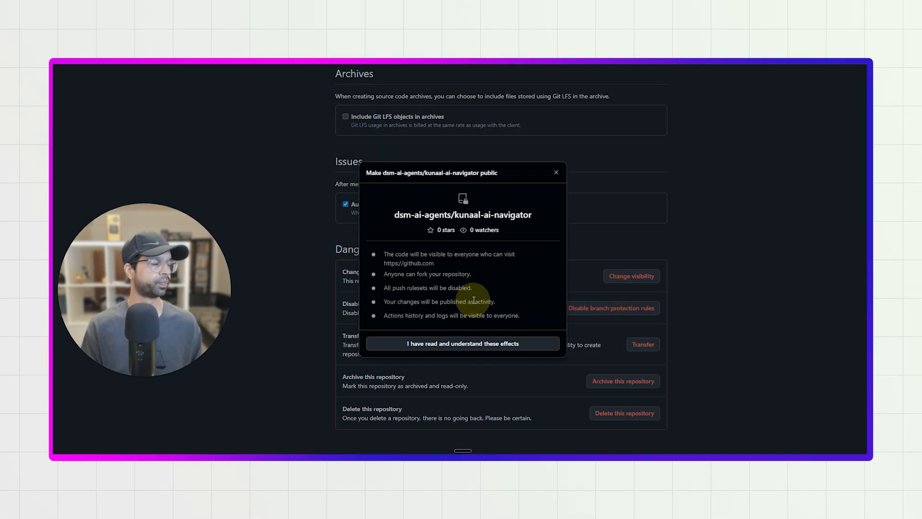
{"action": "left_click", "coordinate": [468, 344]}
{"action": "left_click", "coordinate": [473, 299]}
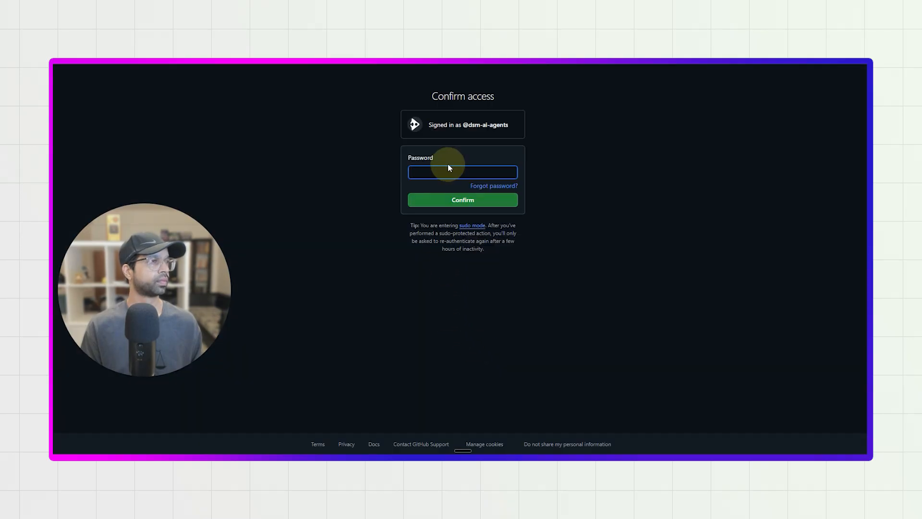
Confirm GitHub access by filling in the account password, unlocking it with the device PIN, to make the repository public.
{"action": "left_click", "coordinate": [442, 171]}
{"action": "left_click", "coordinate": [475, 196]}
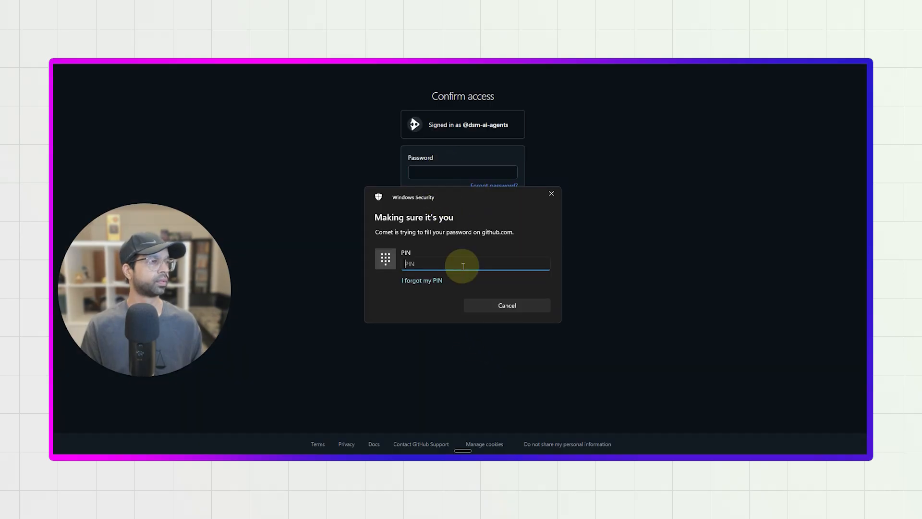
{"action": "type", "text": "••••"}
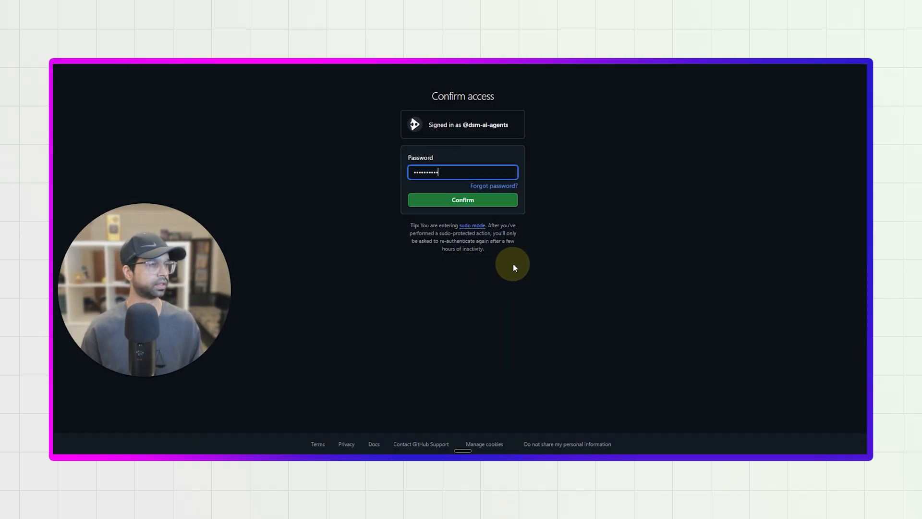
{"action": "left_click", "coordinate": [492, 207]}
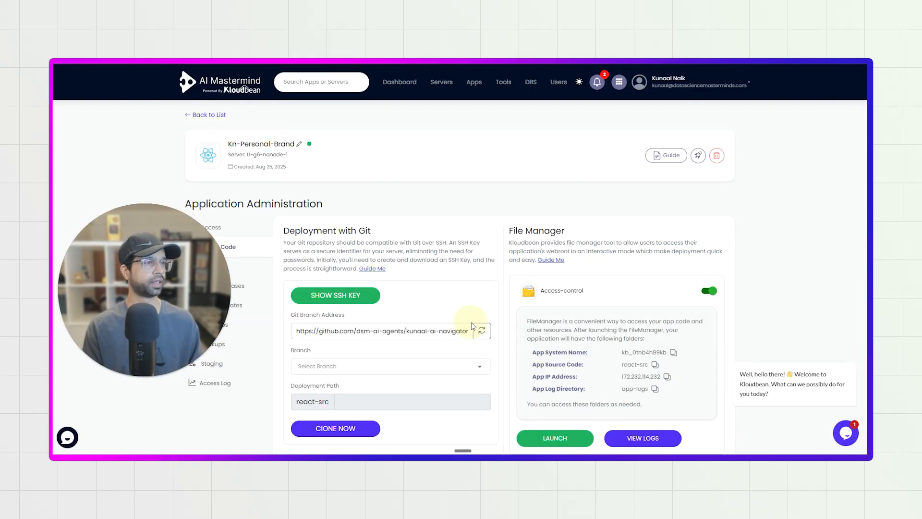
Back in Kloudbean, refresh the repository's branches, choose main and clone it to the react-src deployment path.
{"action": "left_click", "coordinate": [481, 331]}
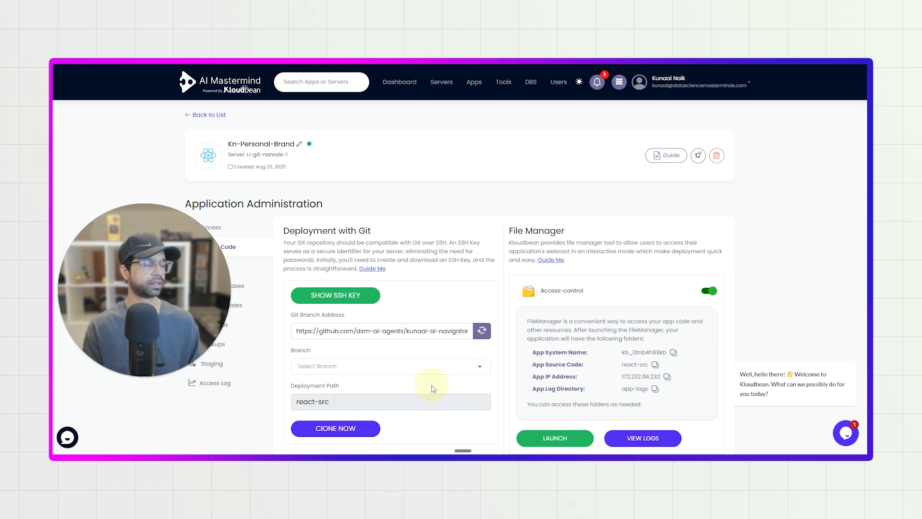
{"action": "left_click", "coordinate": [423, 367]}
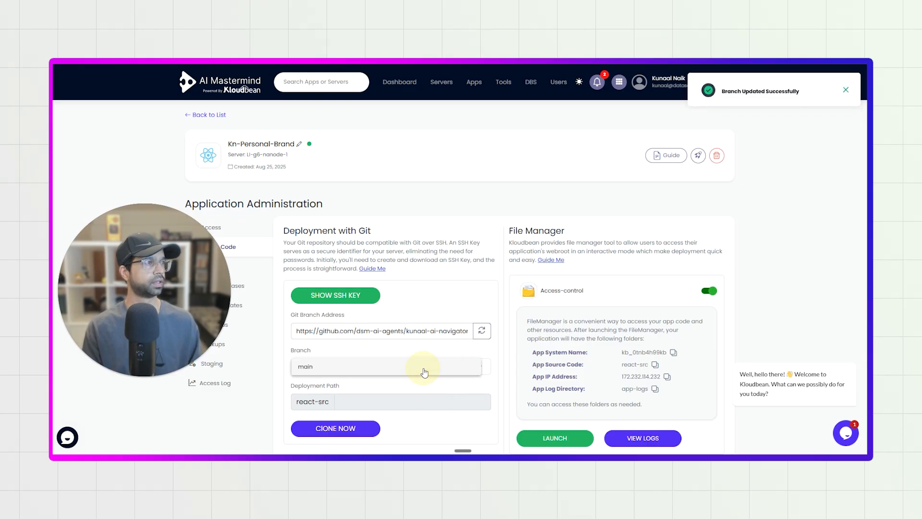
{"action": "left_click", "coordinate": [312, 368]}
{"action": "scroll", "coordinate": [336, 355], "scroll_direction": "down", "scroll_amount": 1}
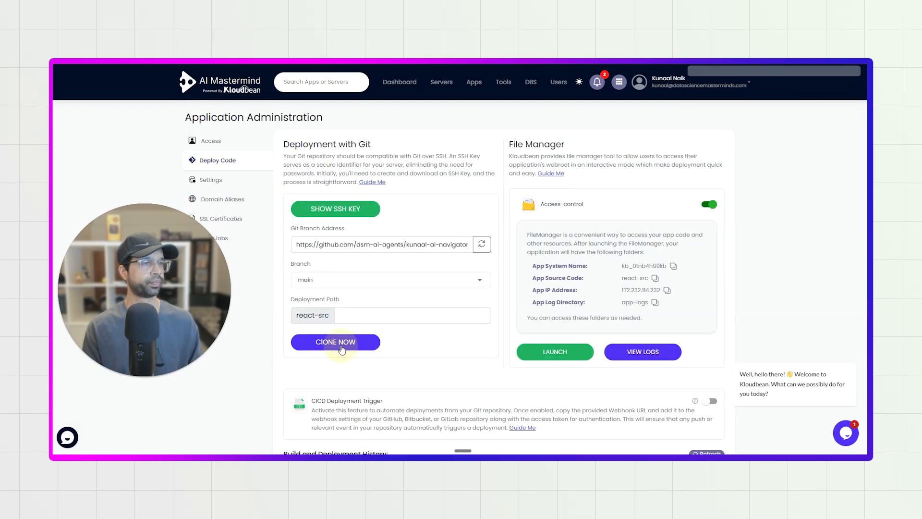
{"action": "left_click", "coordinate": [362, 340]}
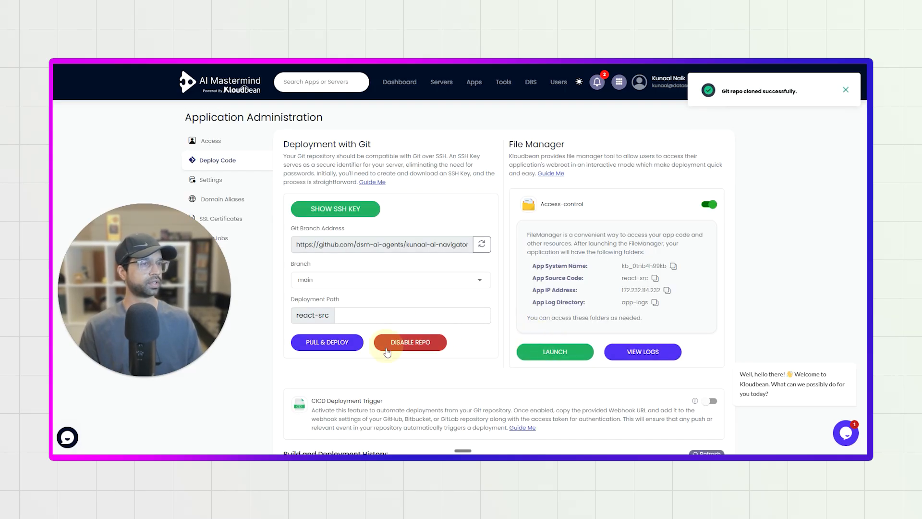
Pull and deploy the cloned main branch, refreshing the build and deployment history to follow its status.
{"action": "left_click", "coordinate": [331, 342]}
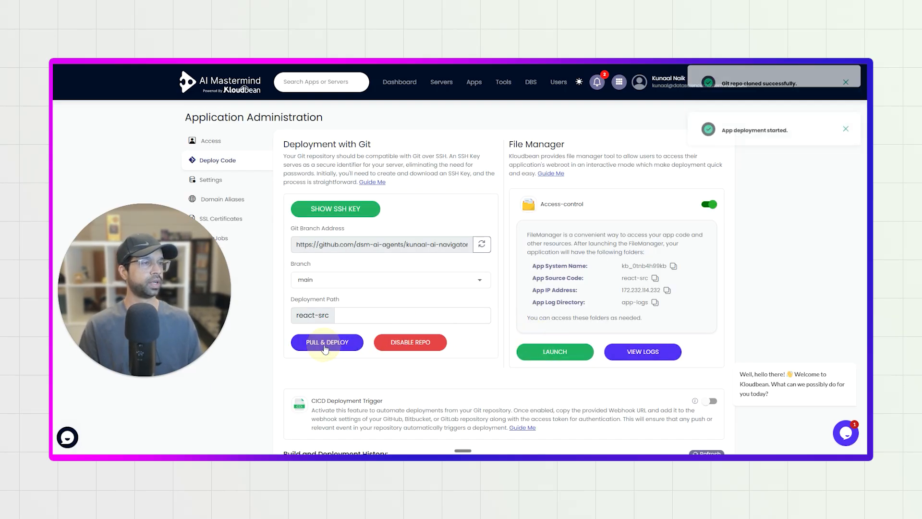
{"action": "scroll", "coordinate": [339, 354], "scroll_direction": "down", "scroll_amount": 2}
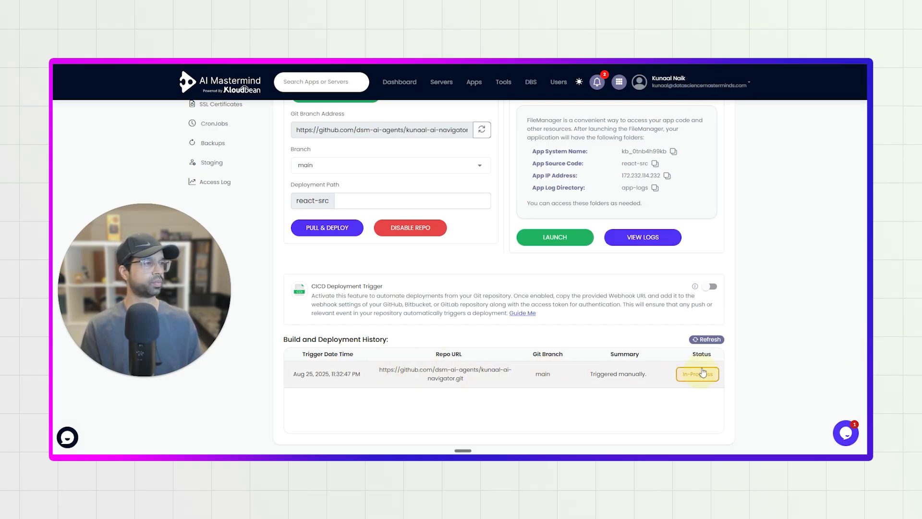
{"action": "left_click", "coordinate": [707, 339]}
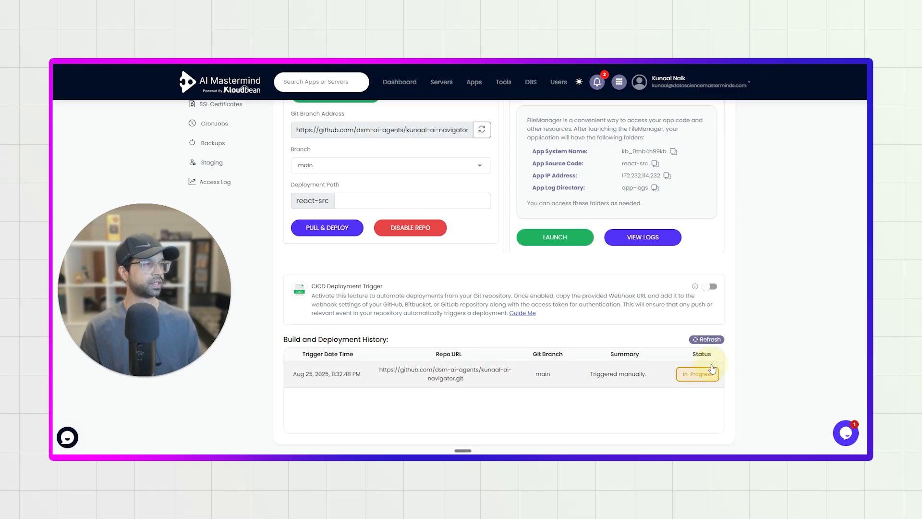
{"action": "left_click", "coordinate": [709, 340]}
{"action": "left_click", "coordinate": [709, 340]}
{"action": "left_click", "coordinate": [709, 340]}
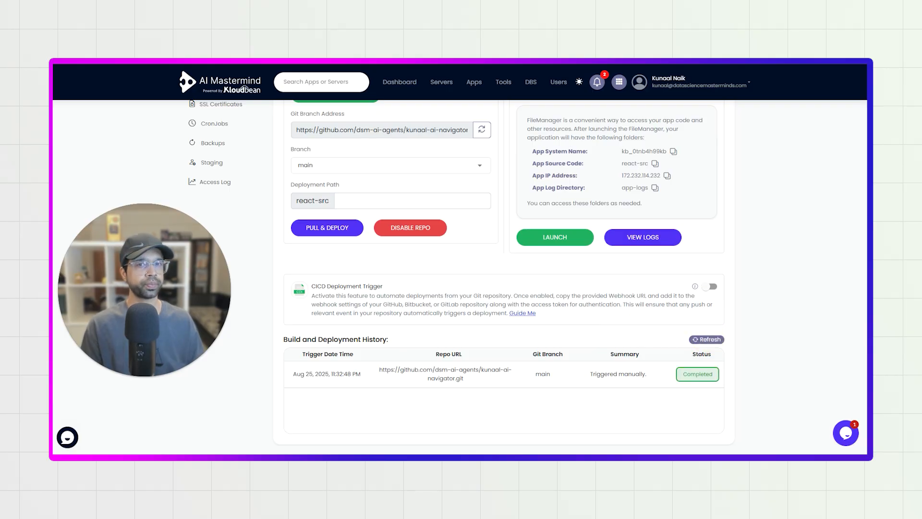
{"action": "left_click", "coordinate": [707, 339]}
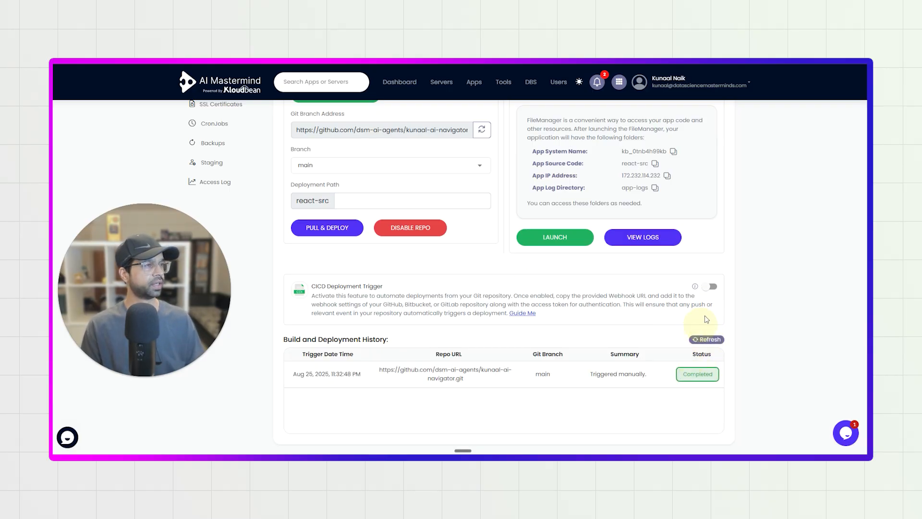
Enable the CICD Deployment Trigger for the application's Git repository.
{"action": "left_click", "coordinate": [711, 287]}
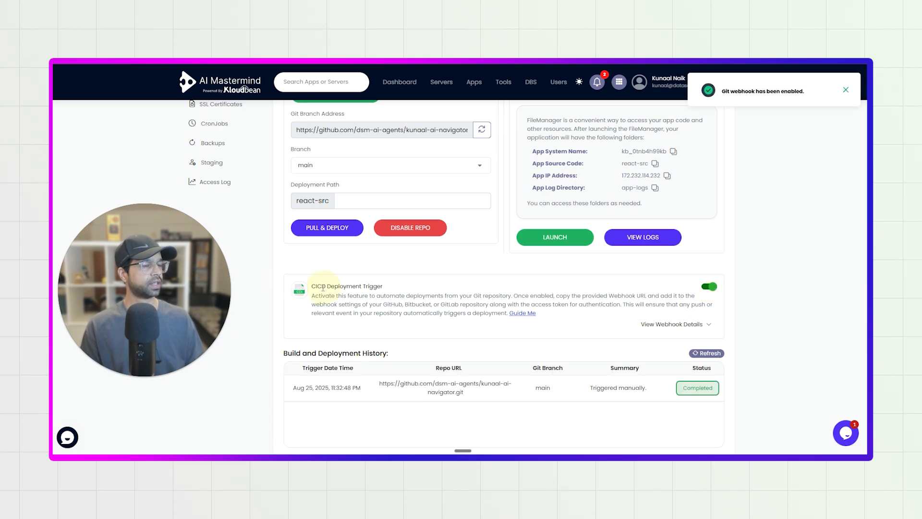
{"action": "left_click_drag", "start_coordinate": [316, 287], "coordinate": [404, 290]}
{"action": "left_click", "coordinate": [405, 293]}
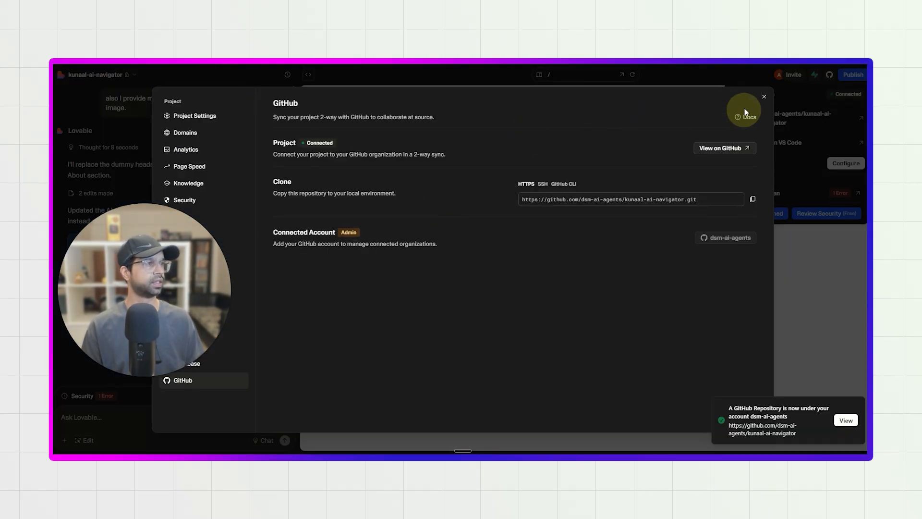
Switch to the Lovable project, close its GitHub settings and reload the site preview, dismissing the publishing options.
{"action": "left_click", "coordinate": [763, 98]}
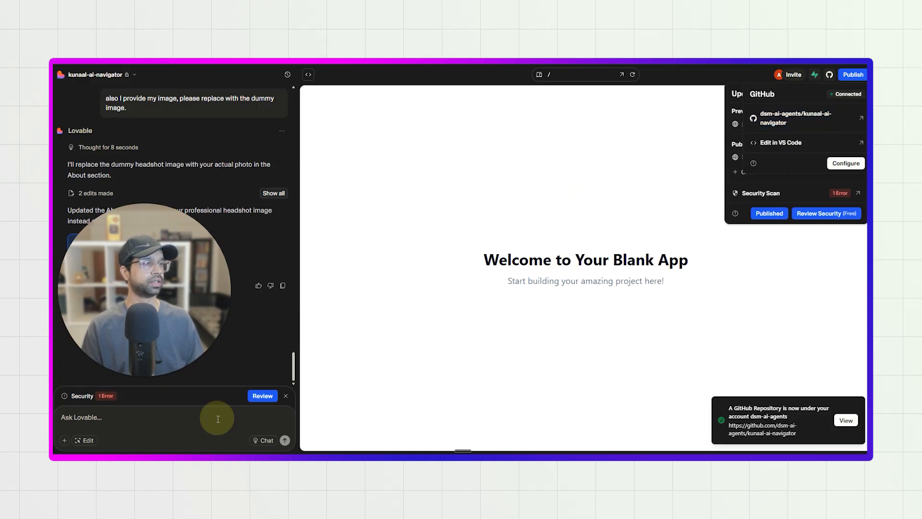
{"action": "left_click_drag", "start_coordinate": [636, 260], "coordinate": [490, 259]}
{"action": "left_click", "coordinate": [490, 261]}
{"action": "left_click", "coordinate": [628, 75]}
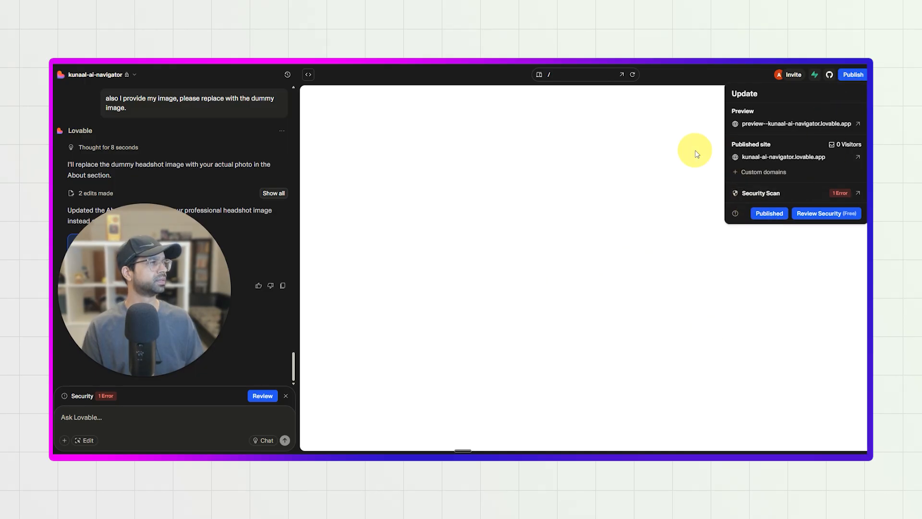
{"action": "left_click", "coordinate": [862, 77]}
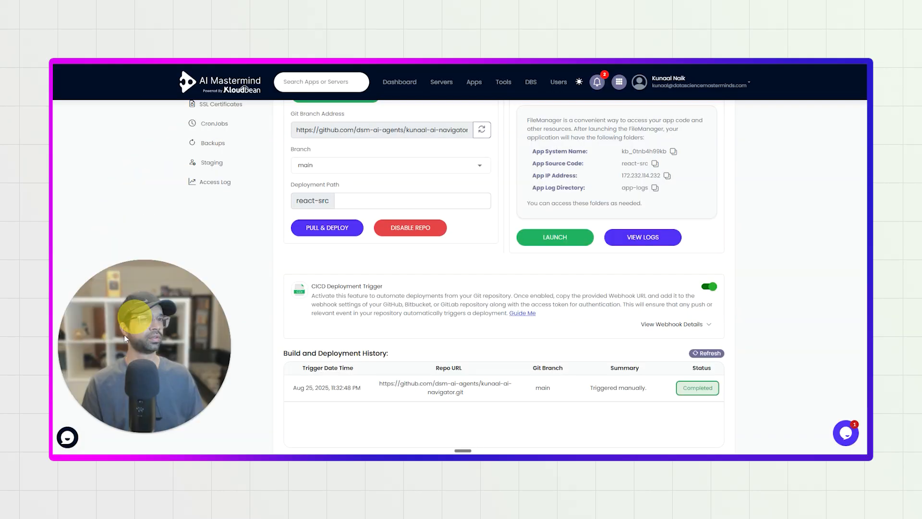
Return to the Kloudbean application's access details and visit its application URL to check the deployed site.
{"action": "scroll", "coordinate": [232, 196], "scroll_direction": "up", "scroll_amount": 5}
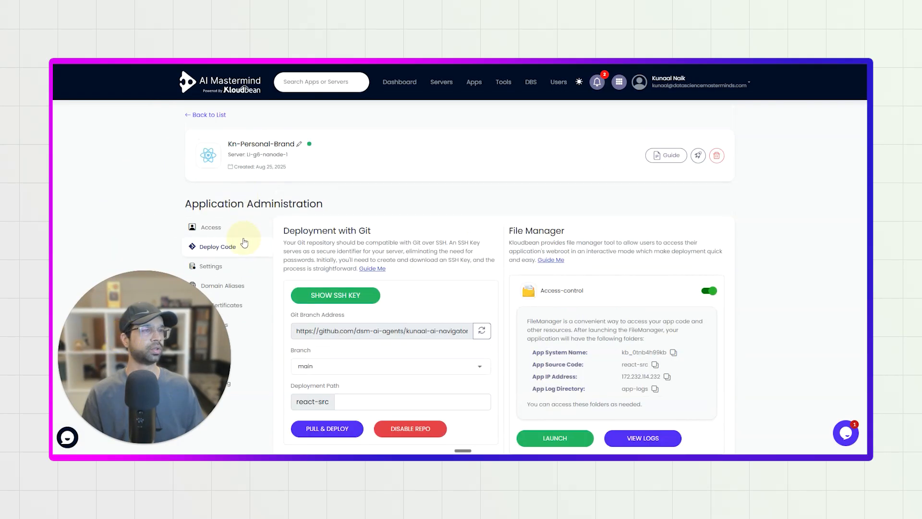
{"action": "left_click", "coordinate": [224, 229]}
{"action": "left_click", "coordinate": [329, 284]}
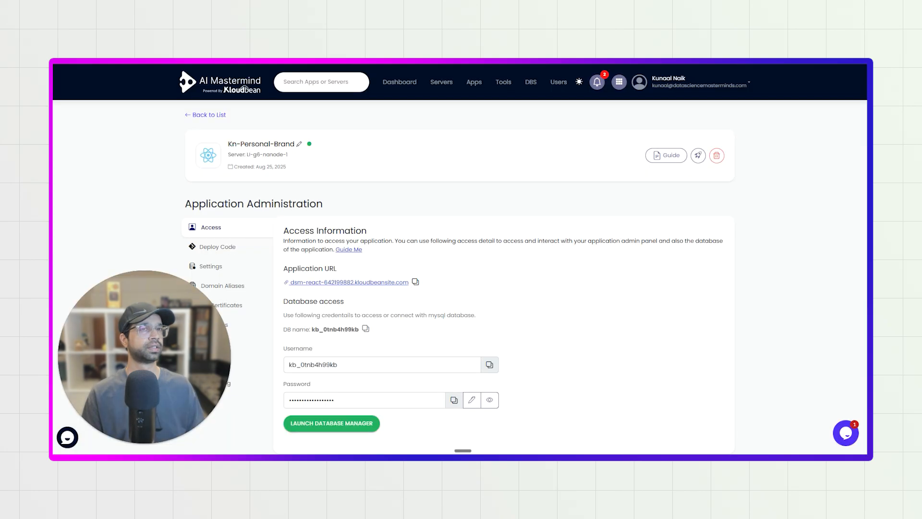
In the Lovable project's security review, request a fix for the "Customer Personal Data Exposed Without Access Controls" error.
{"action": "scroll", "coordinate": [411, 294], "scroll_direction": "down", "scroll_amount": 1}
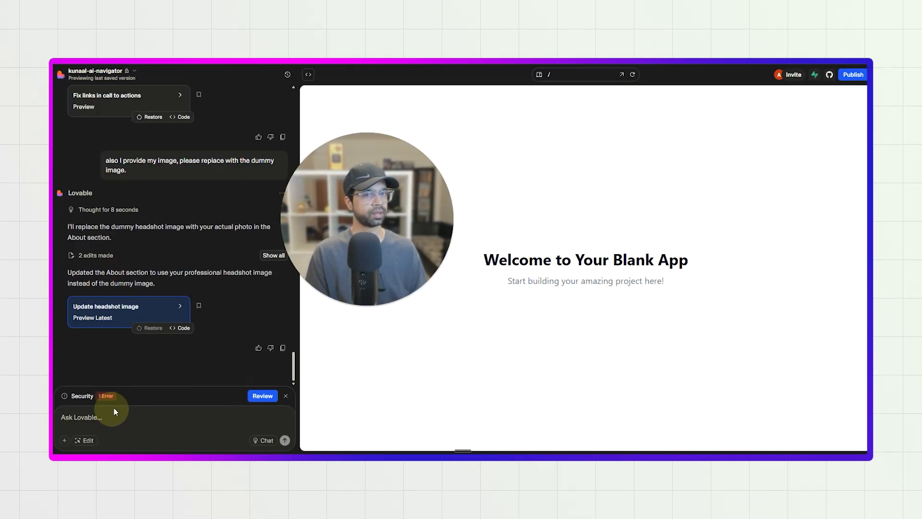
{"action": "left_click", "coordinate": [262, 395]}
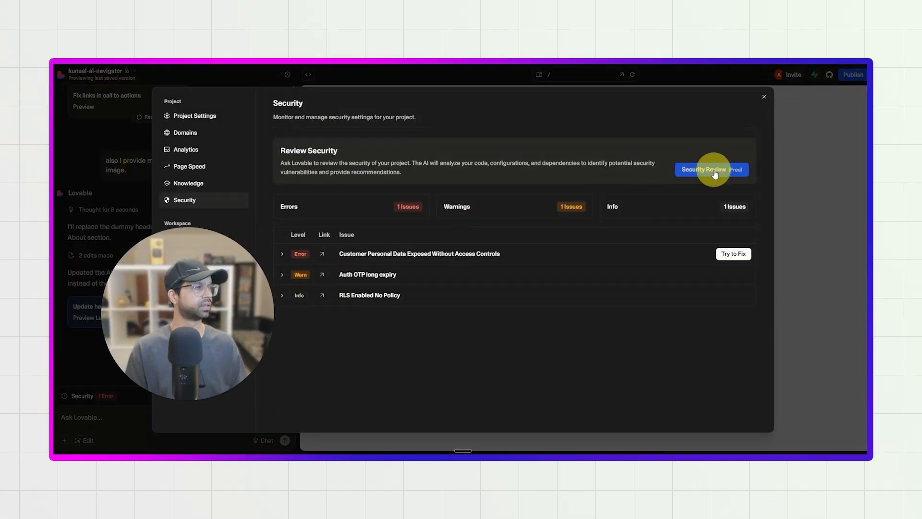
{"action": "left_click", "coordinate": [735, 262]}
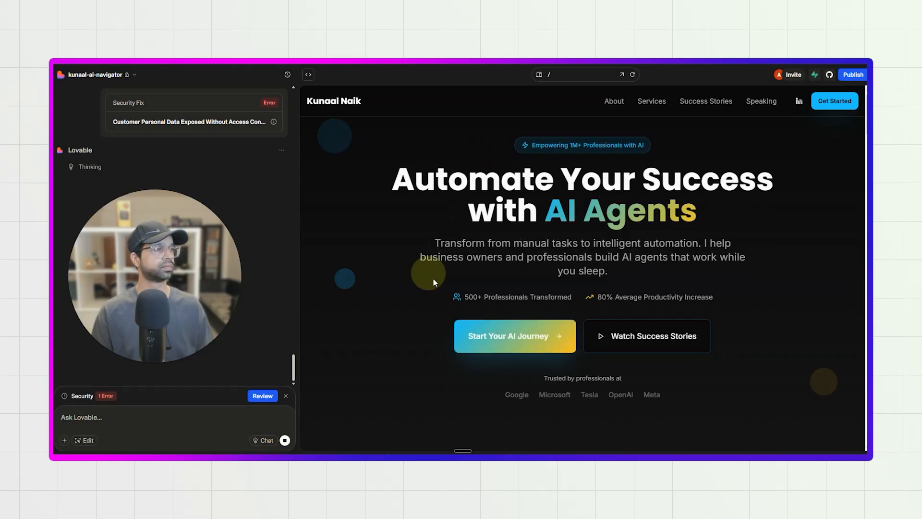
Publish the site update despite the security issues and reopen the project's security review.
{"action": "left_click", "coordinate": [853, 75]}
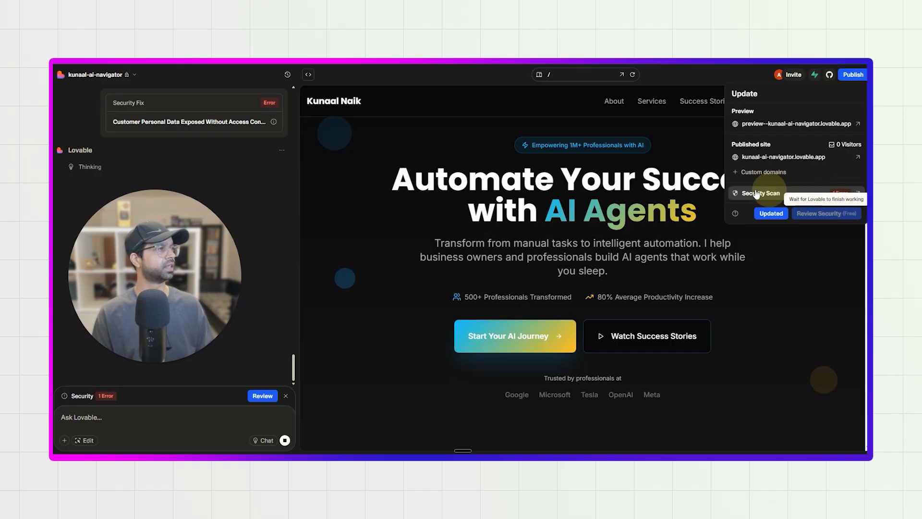
{"action": "left_click", "coordinate": [776, 213]}
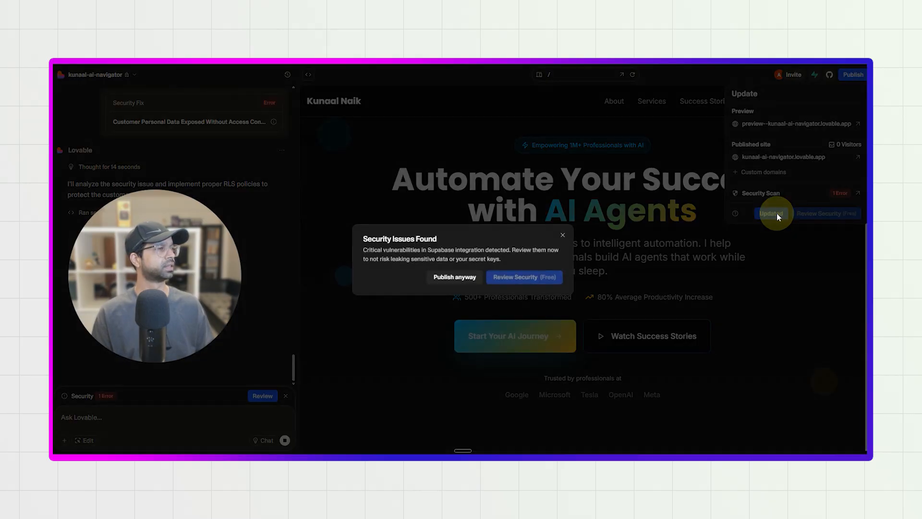
{"action": "left_click", "coordinate": [468, 278]}
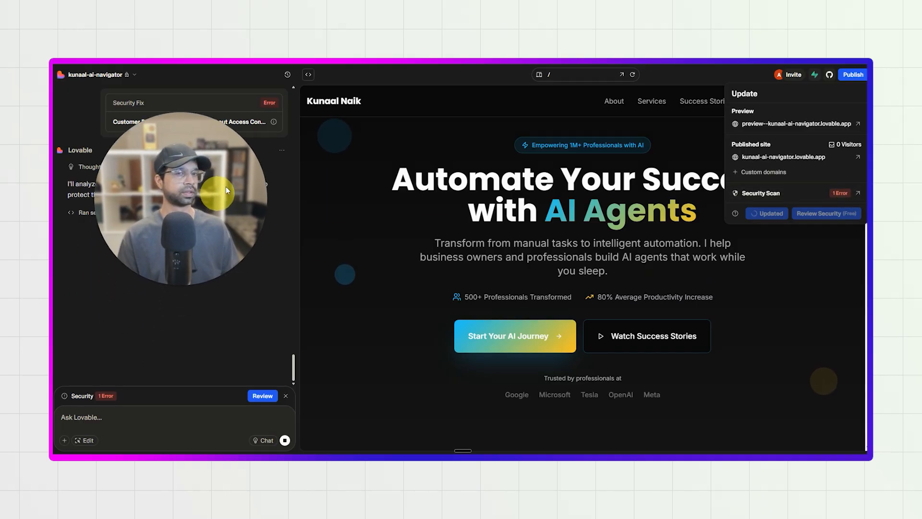
{"action": "left_click", "coordinate": [262, 396]}
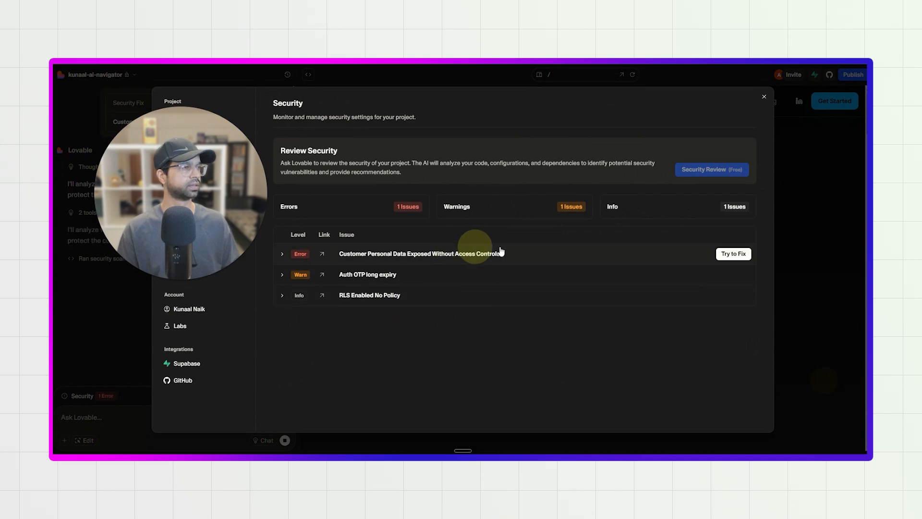
Request a fix for the "Customer Personal Data Exposed Without Access Controls" error and approve the proposed database changes.
{"action": "left_click", "coordinate": [729, 254]}
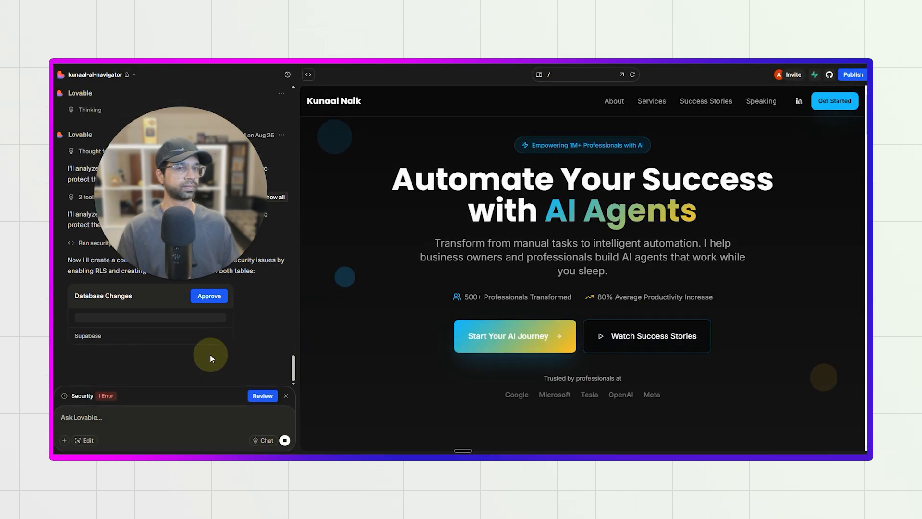
{"action": "left_click", "coordinate": [212, 296]}
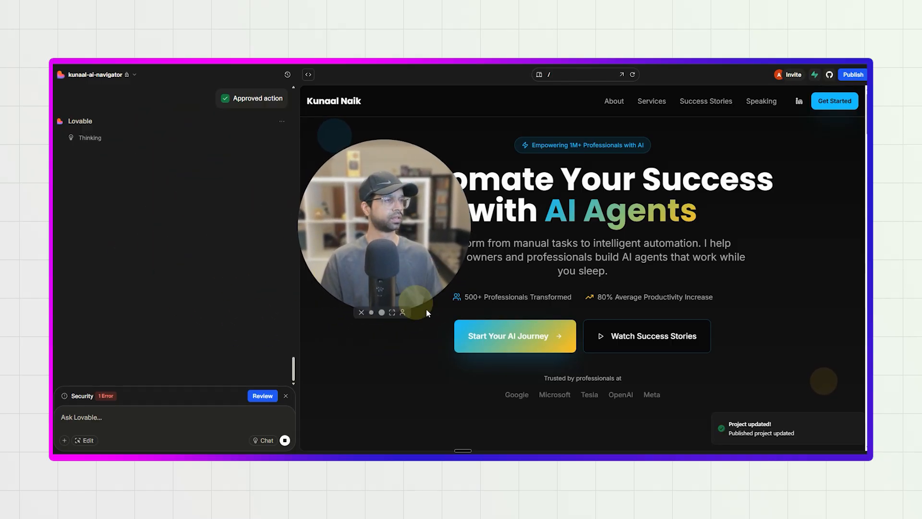
{"action": "mouse_move", "coordinate": [397, 267]}
{"action": "left_mouse_down"}
{"action": "mouse_move", "coordinate": [378, 256]}
{"action": "mouse_move", "coordinate": [390, 255]}
{"action": "left_mouse_up"}
{"action": "left_click", "coordinate": [210, 277]}
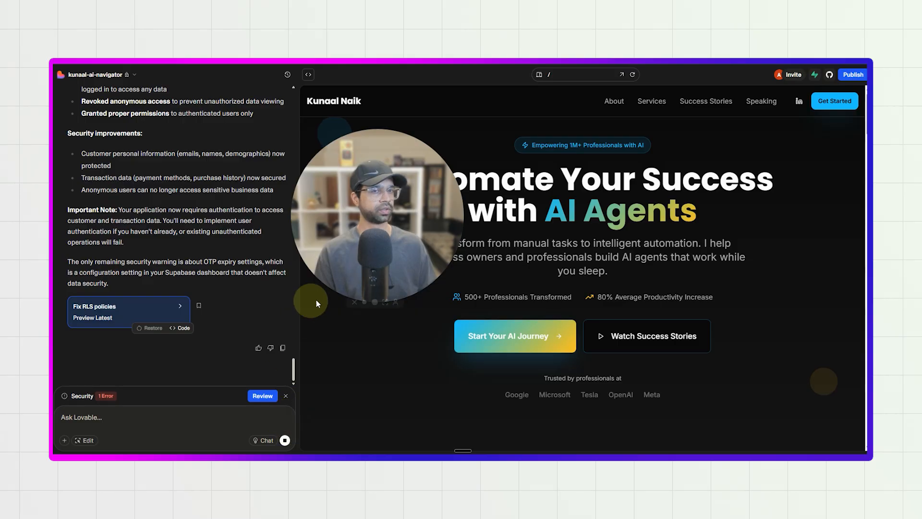
{"action": "left_click_drag", "start_coordinate": [332, 244], "coordinate": [146, 275]}
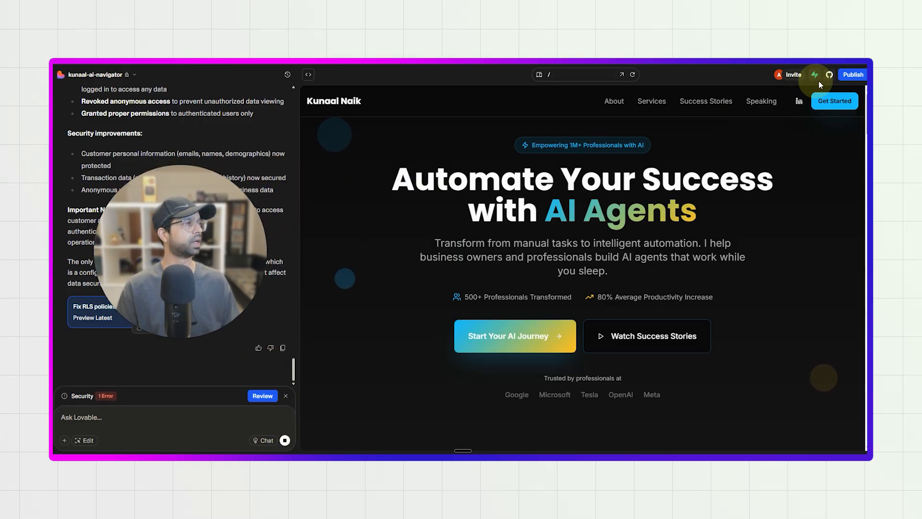
{"action": "left_click_drag", "start_coordinate": [190, 245], "coordinate": [421, 216]}
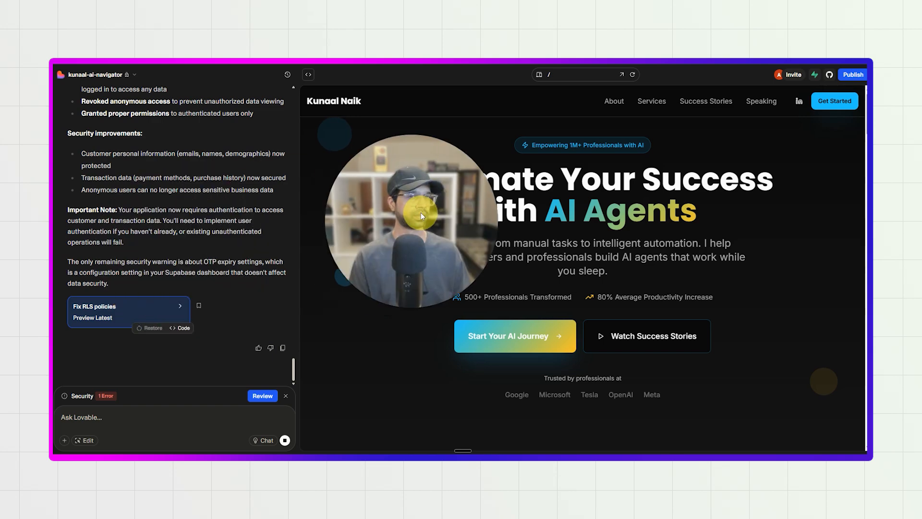
{"action": "left_click_drag", "start_coordinate": [369, 276], "coordinate": [149, 301]}
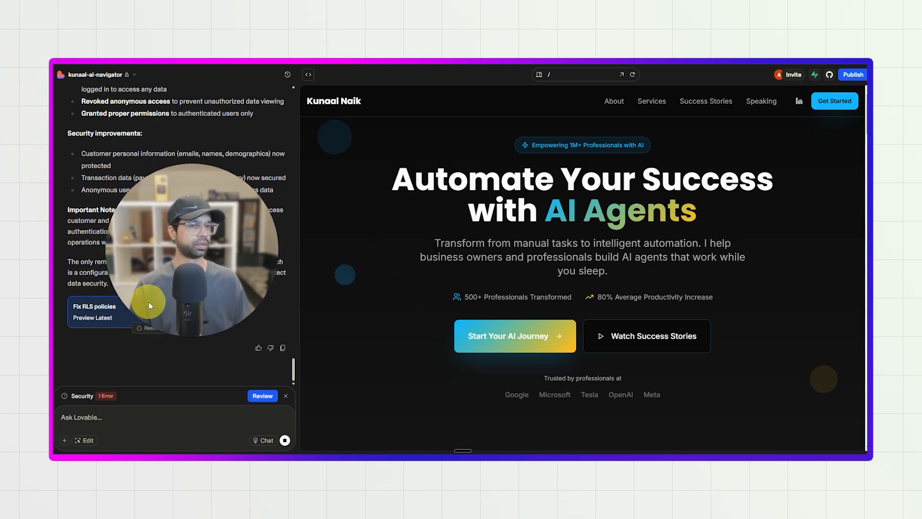
Publish the site update containing the RLS policy fixes.
{"action": "left_click", "coordinate": [263, 395]}
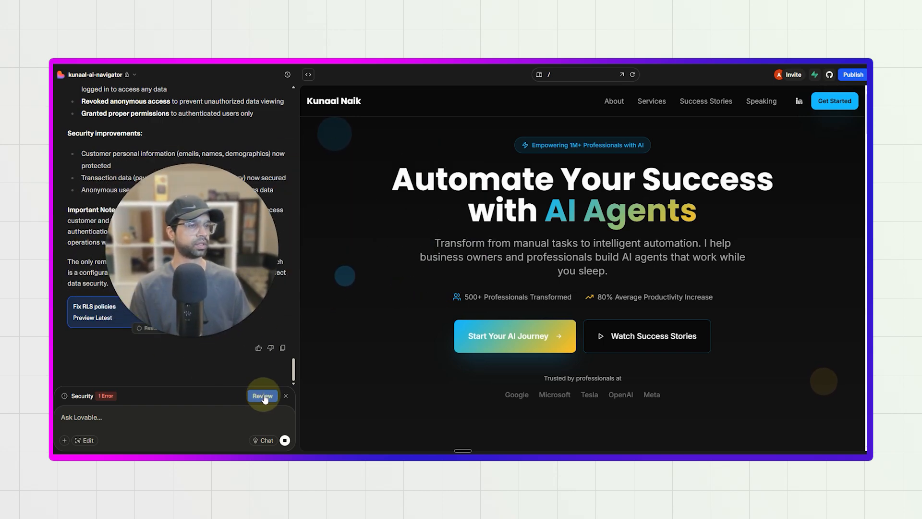
{"action": "left_click", "coordinate": [853, 74]}
{"action": "left_click", "coordinate": [826, 215]}
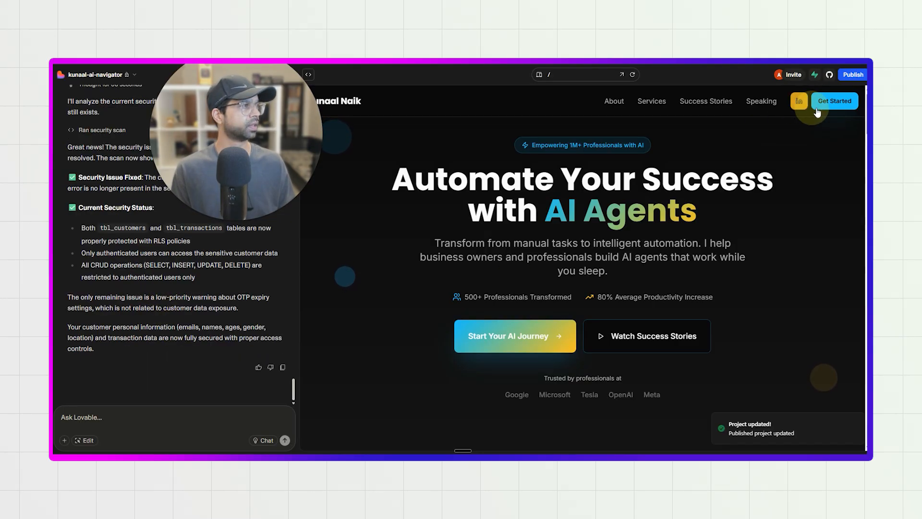
Check the site's publishing status and the project's GitHub connection.
{"action": "left_click", "coordinate": [845, 76]}
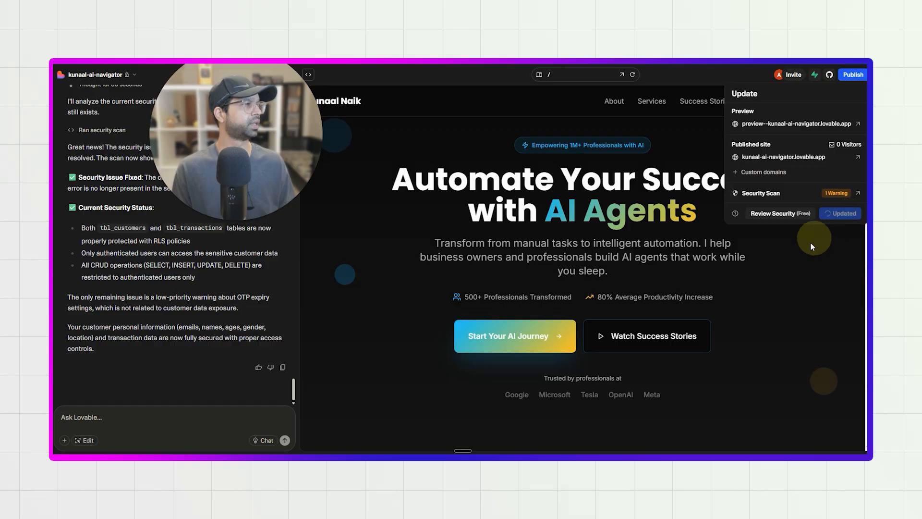
{"action": "left_click", "coordinate": [831, 76]}
{"action": "left_click", "coordinate": [830, 75]}
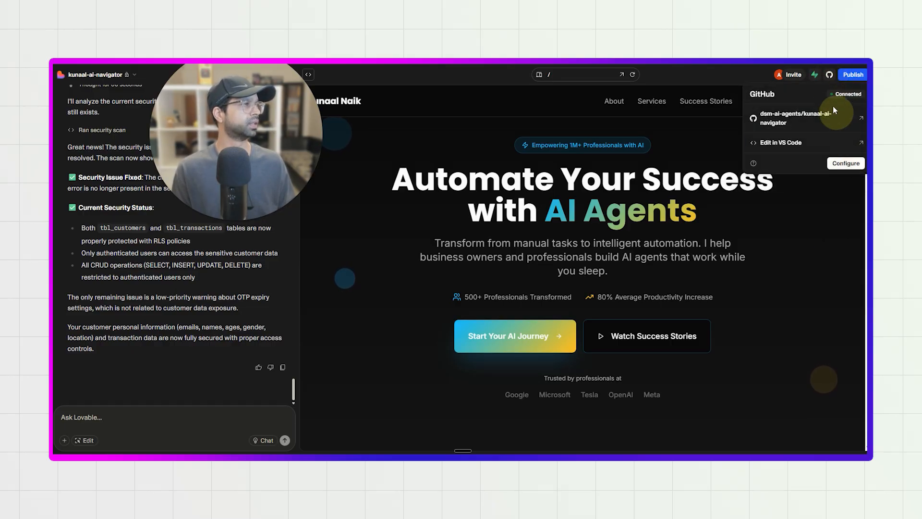
{"action": "left_click", "coordinate": [851, 76]}
{"action": "left_click", "coordinate": [851, 76]}
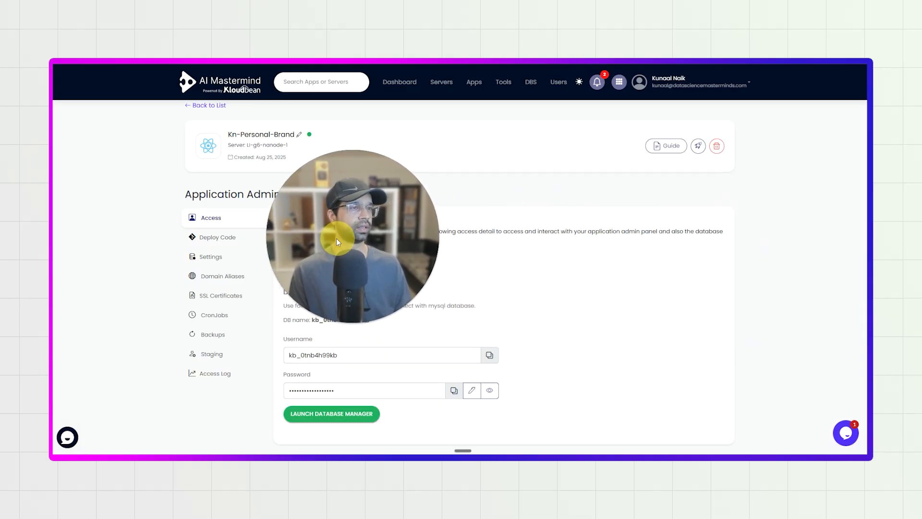
In the Kloudbean application's code deployment settings, pull and deploy the main branch, then refresh the build and deployment history.
{"action": "left_click", "coordinate": [245, 240]}
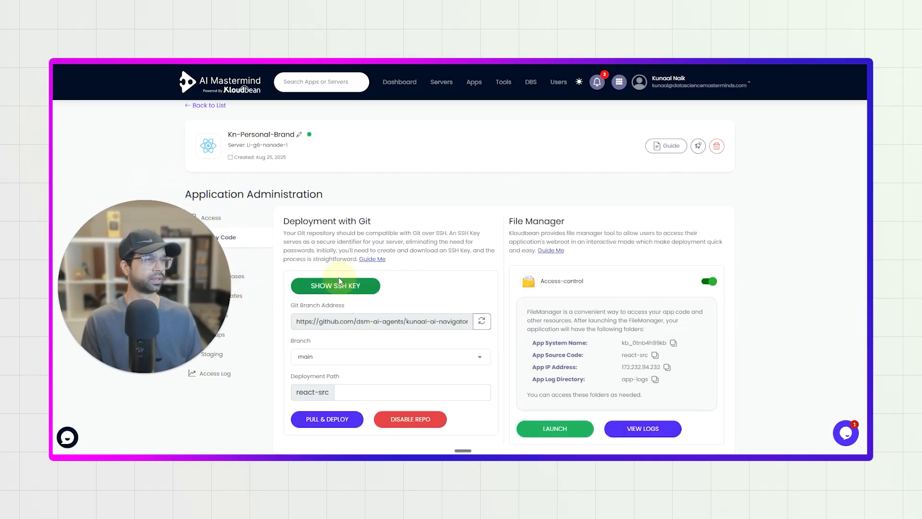
{"action": "scroll", "coordinate": [501, 219], "scroll_direction": "down", "scroll_amount": 4}
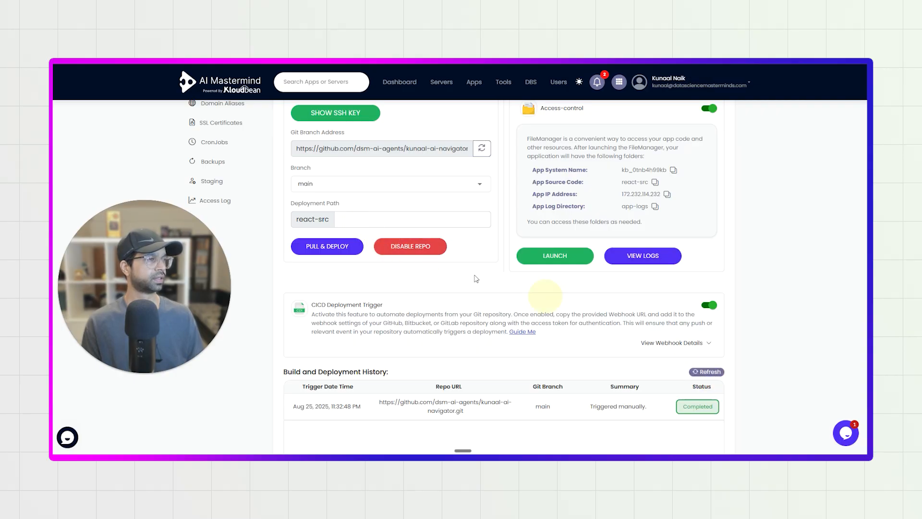
{"action": "left_click", "coordinate": [345, 247]}
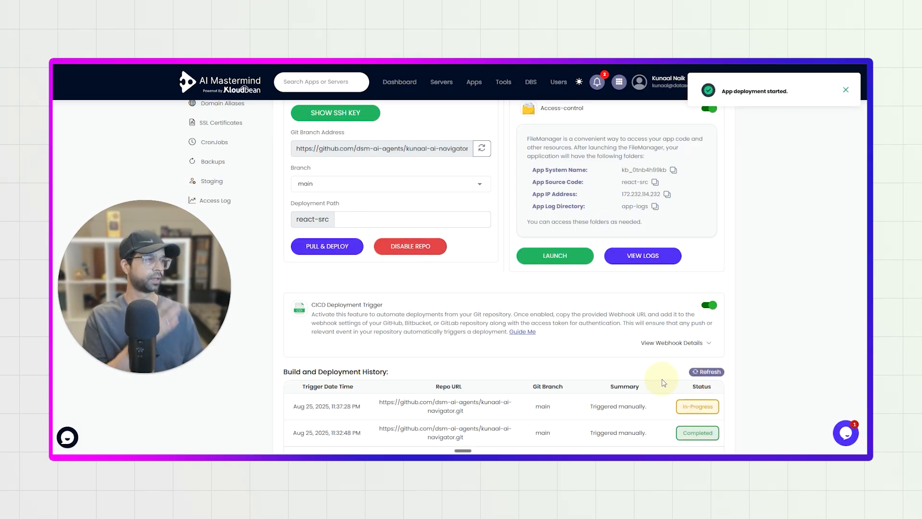
{"action": "left_click", "coordinate": [695, 374]}
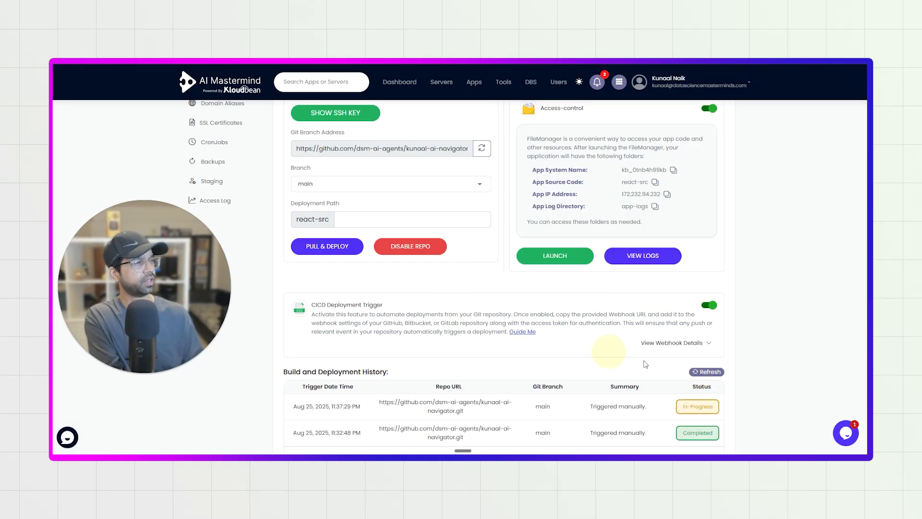
Switch to GitHub, open the website's ai-navigator repository, and examine its file list and latest commit times.
{"action": "left_click", "coordinate": [341, 47]}
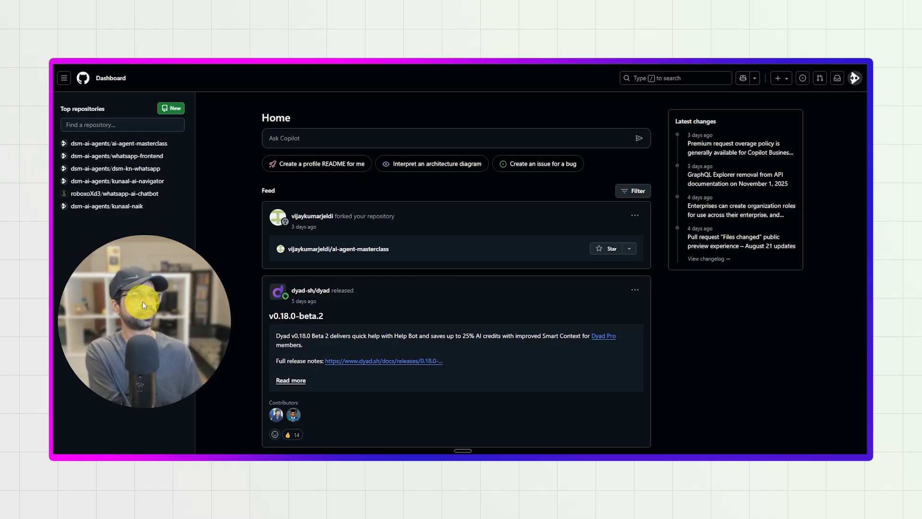
{"action": "left_click", "coordinate": [142, 181]}
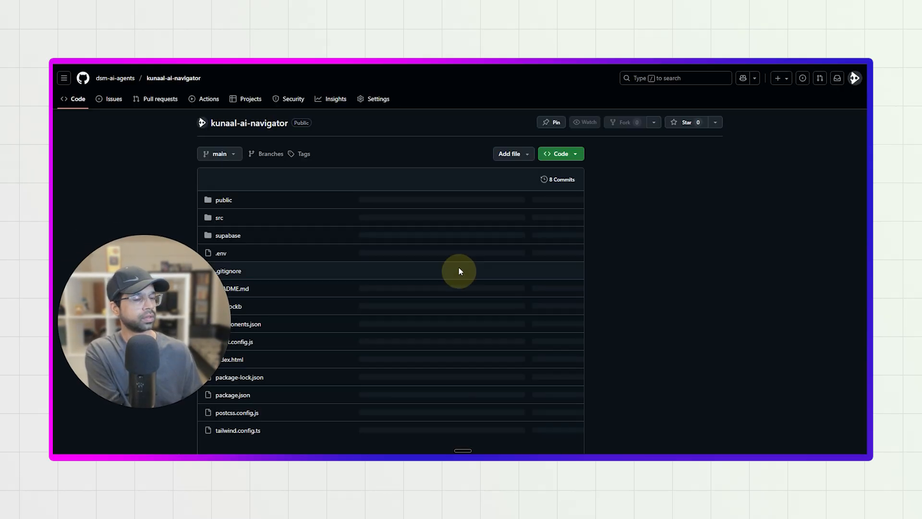
{"action": "scroll", "coordinate": [376, 339], "scroll_direction": "down", "scroll_amount": 5}
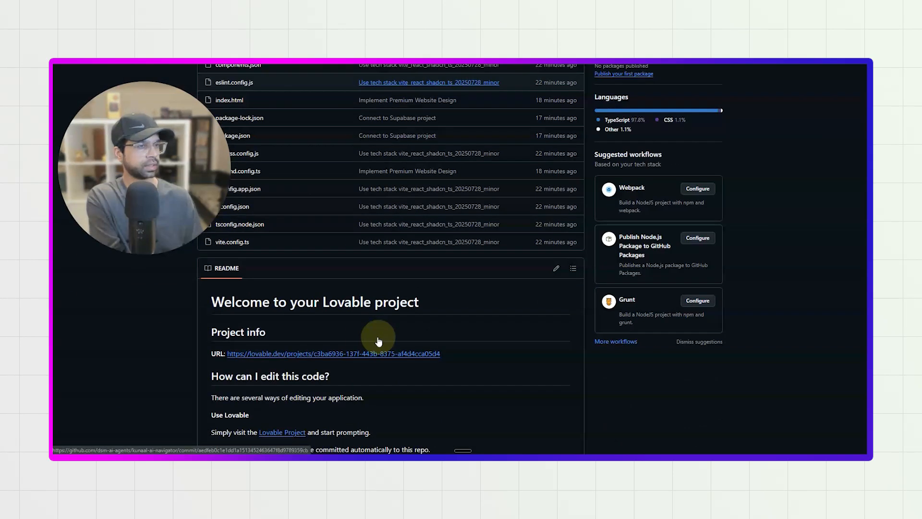
{"action": "scroll", "coordinate": [309, 371], "scroll_direction": "down", "scroll_amount": 5}
{"action": "scroll", "coordinate": [336, 312], "scroll_direction": "up", "scroll_amount": 5}
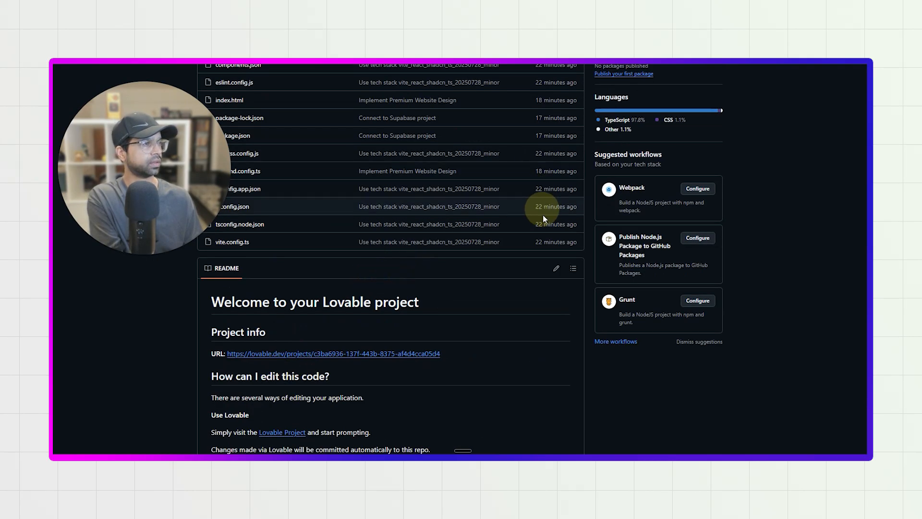
{"action": "scroll", "coordinate": [543, 207], "scroll_direction": "up", "scroll_amount": 4}
{"action": "scroll", "coordinate": [541, 288], "scroll_direction": "up", "scroll_amount": 2}
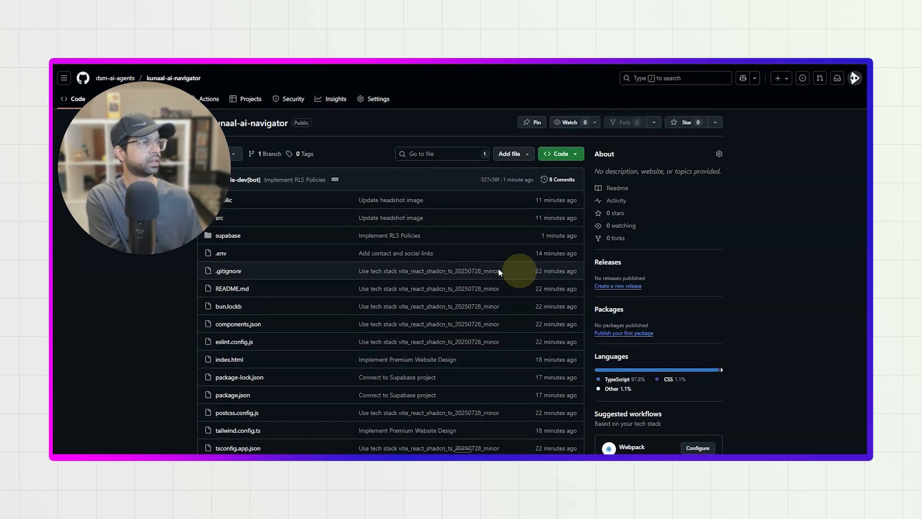
{"action": "left_click_drag", "start_coordinate": [164, 180], "coordinate": [139, 313]}
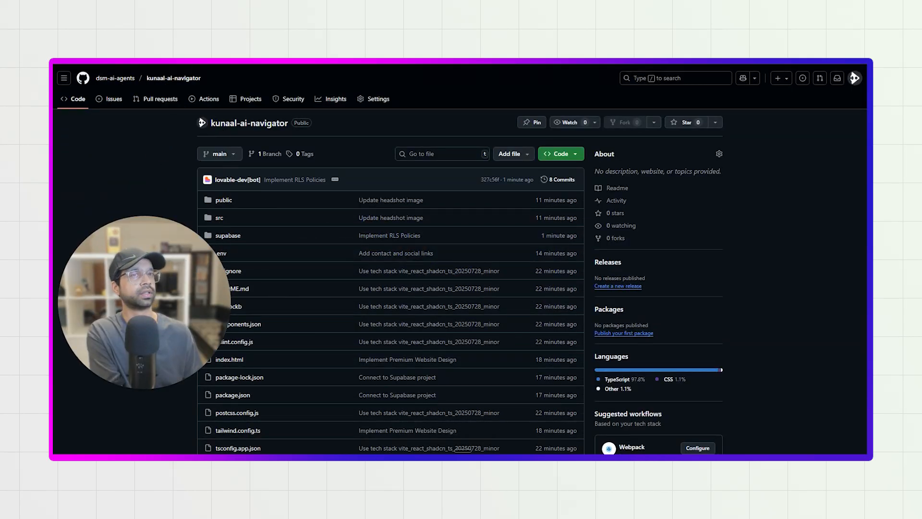